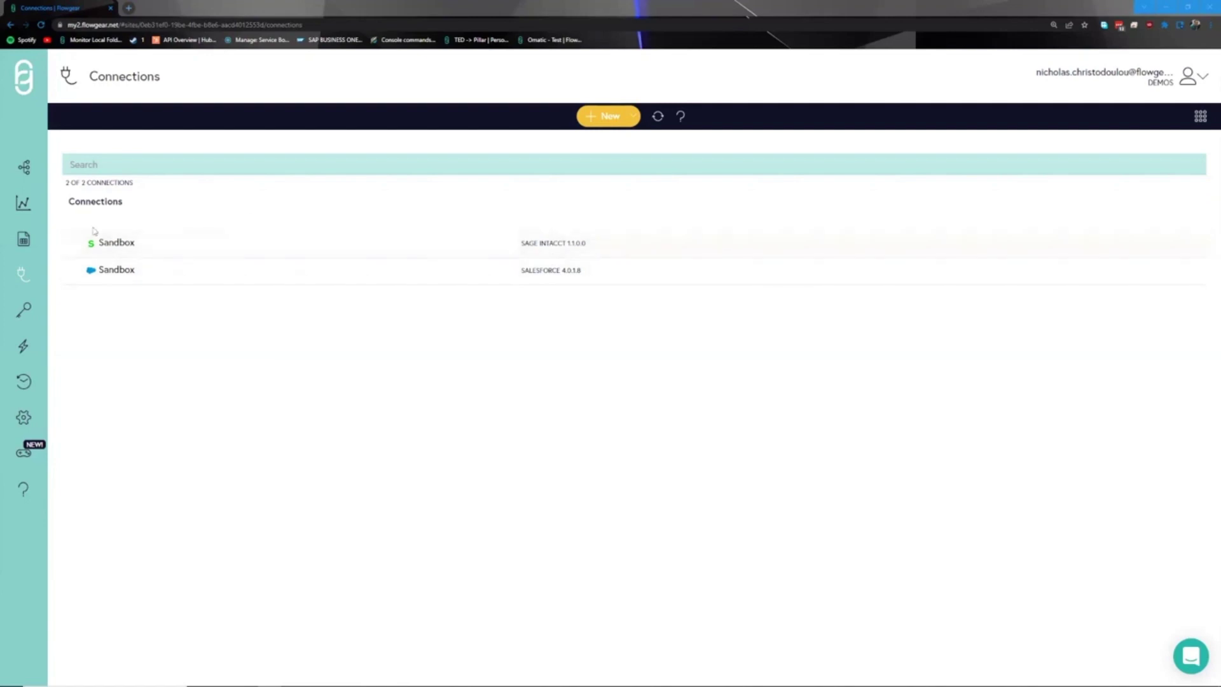
# Step: Start a new connection that uses the ConnectWise Manage connector node and choose the Test site environment for it
pyautogui.click(30, 172)
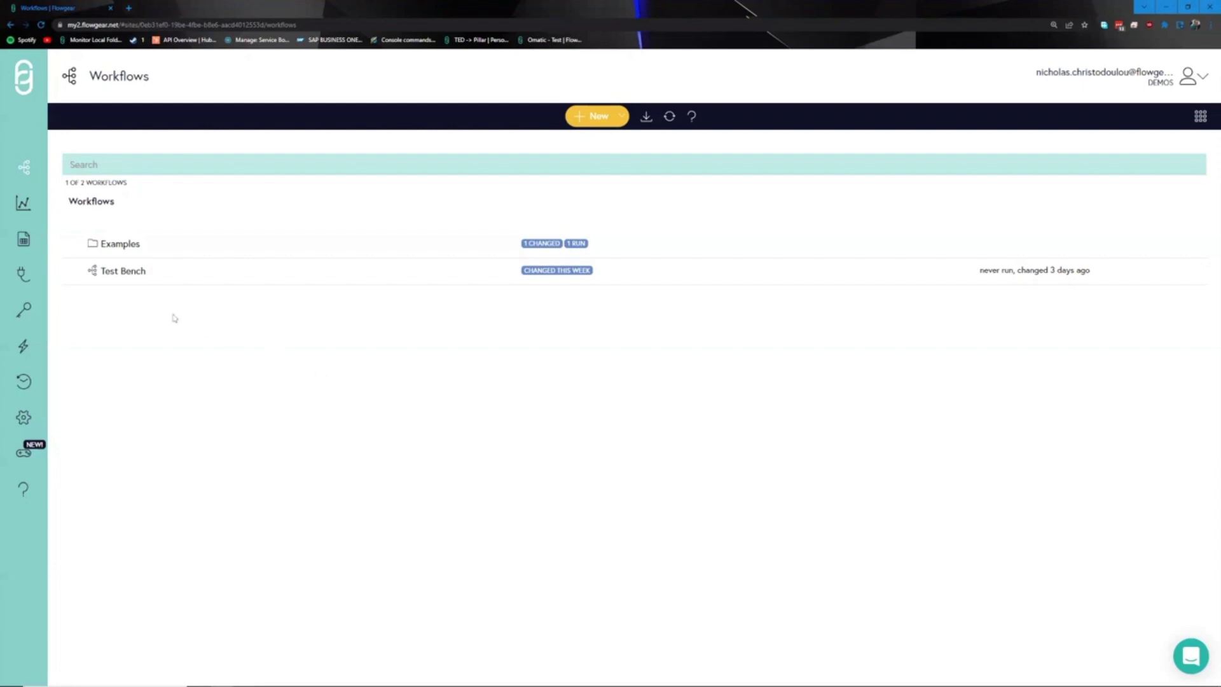
pyautogui.click(25, 278)
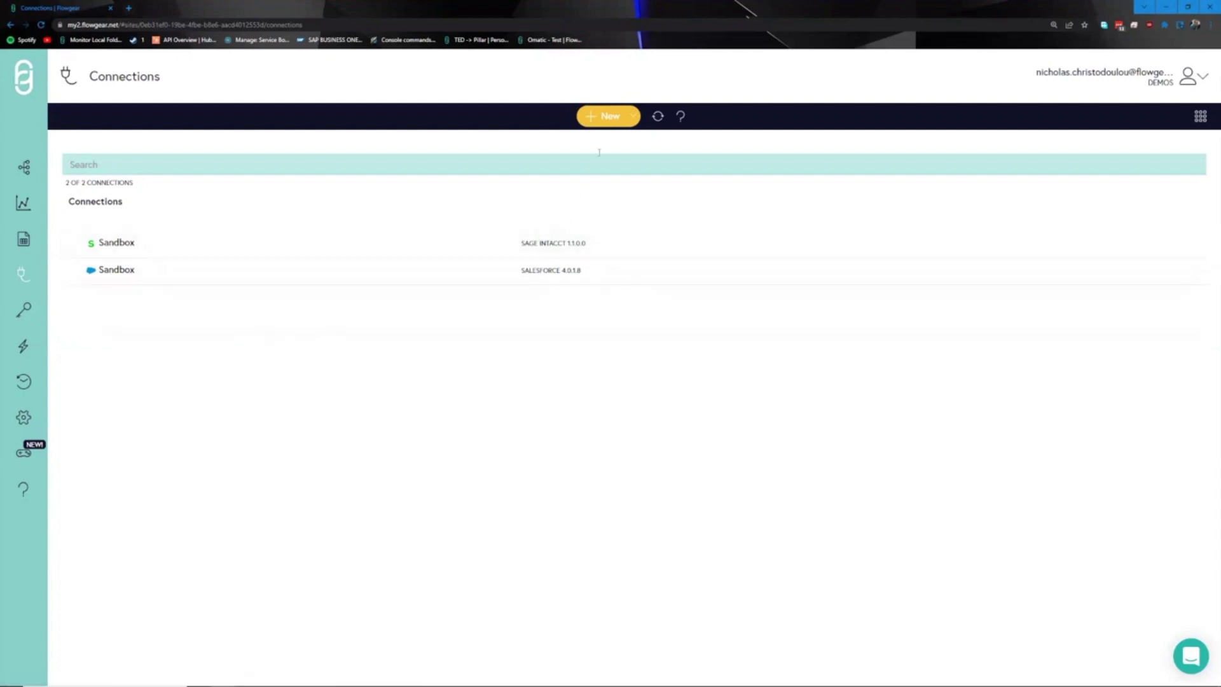
pyautogui.click(602, 119)
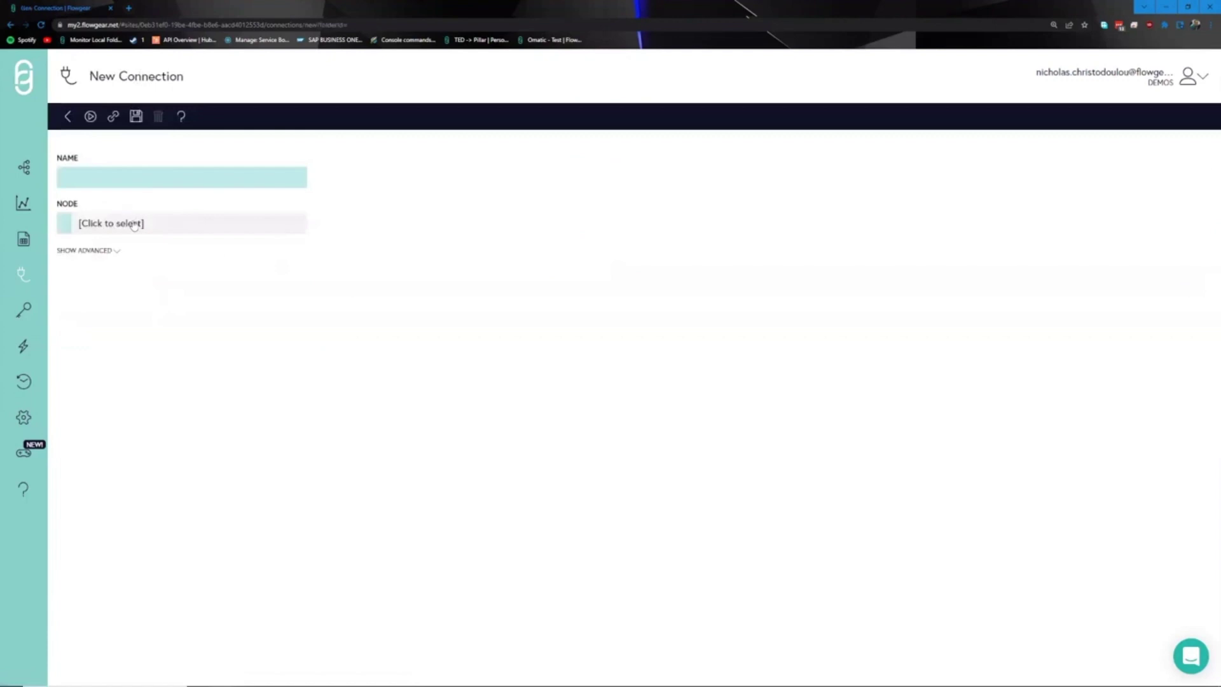
pyautogui.click(134, 224)
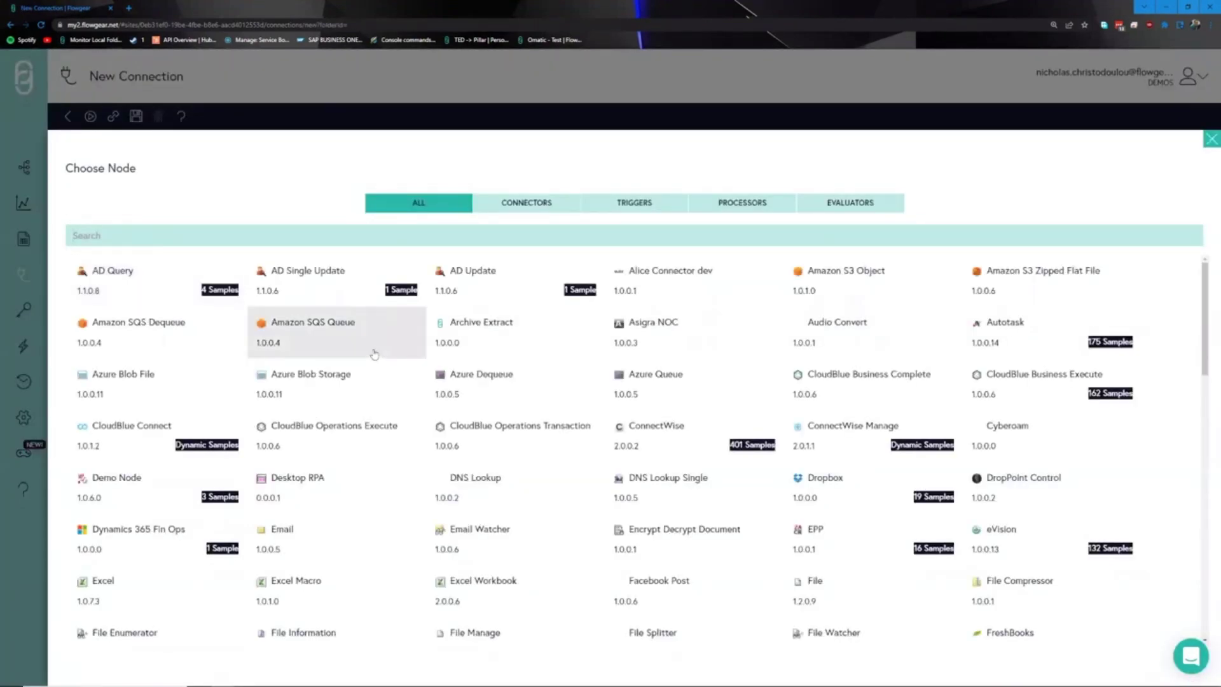
pyautogui.click(538, 202)
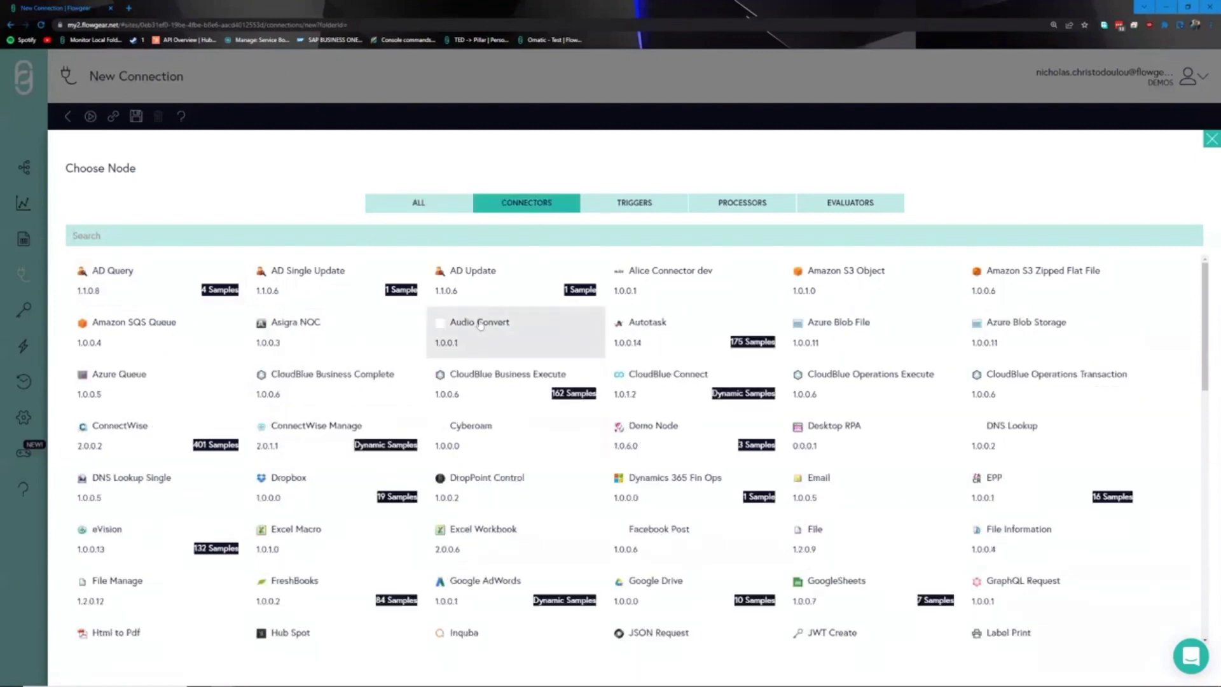
pyautogui.click(346, 435)
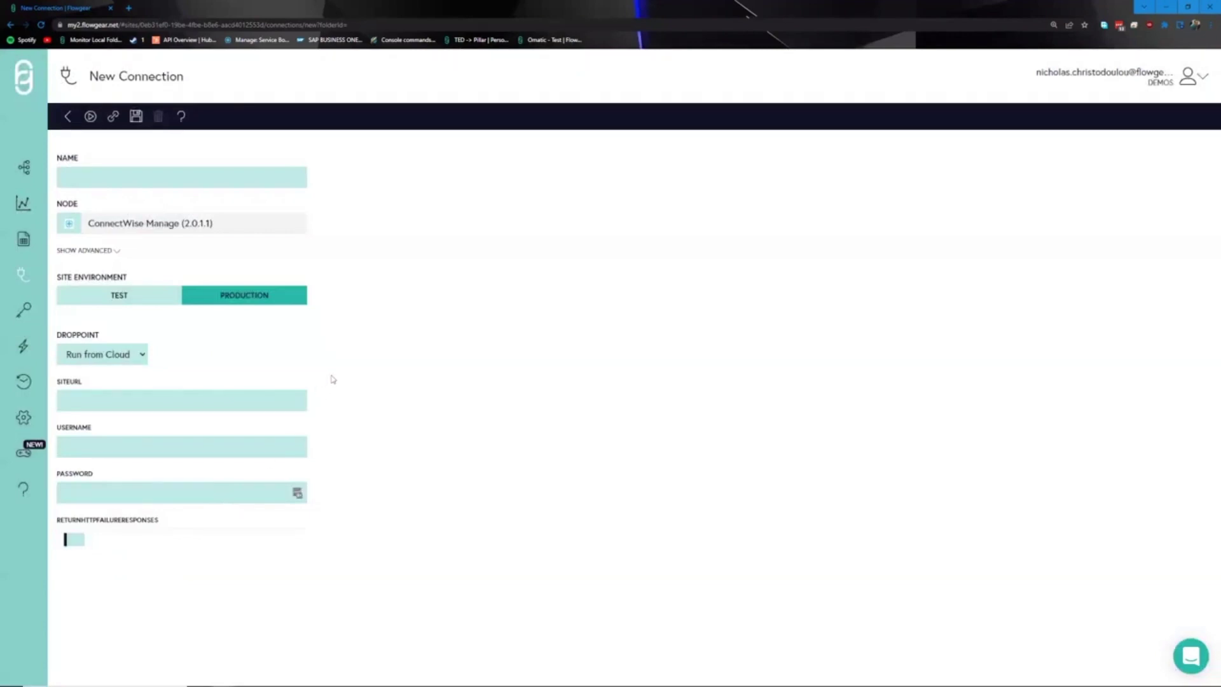
pyautogui.click(126, 294)
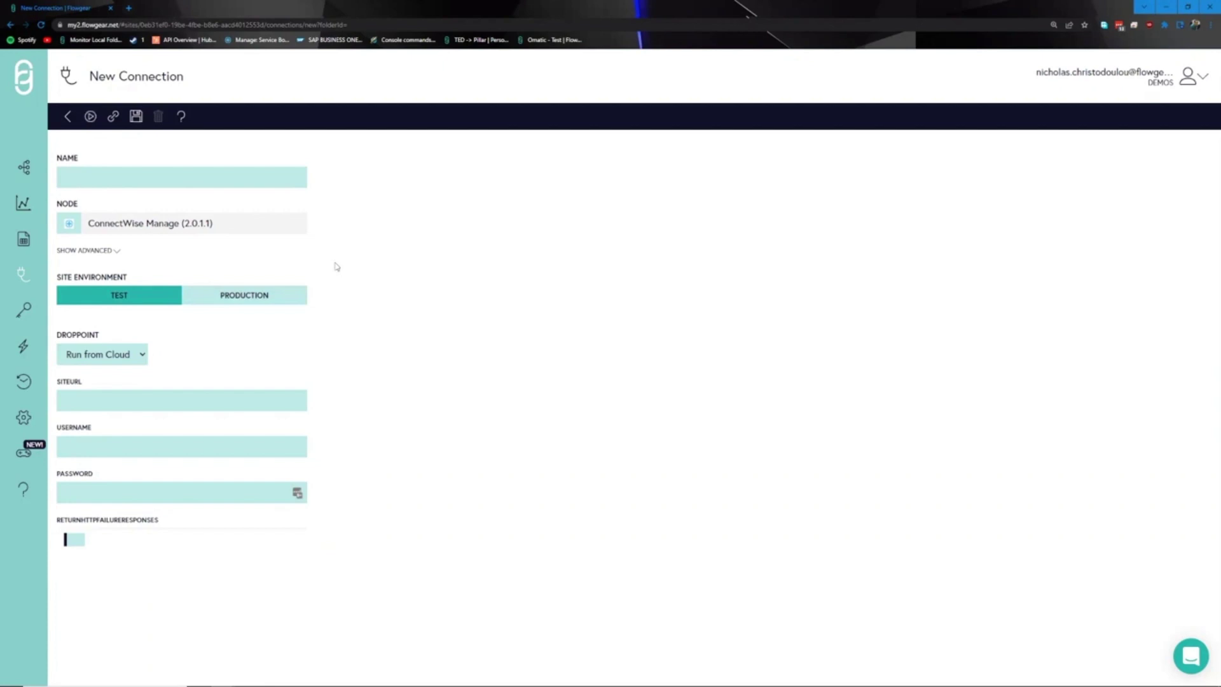
# Step: Create a new blank workflow named "Test Workflow"
pyautogui.click(24, 346)
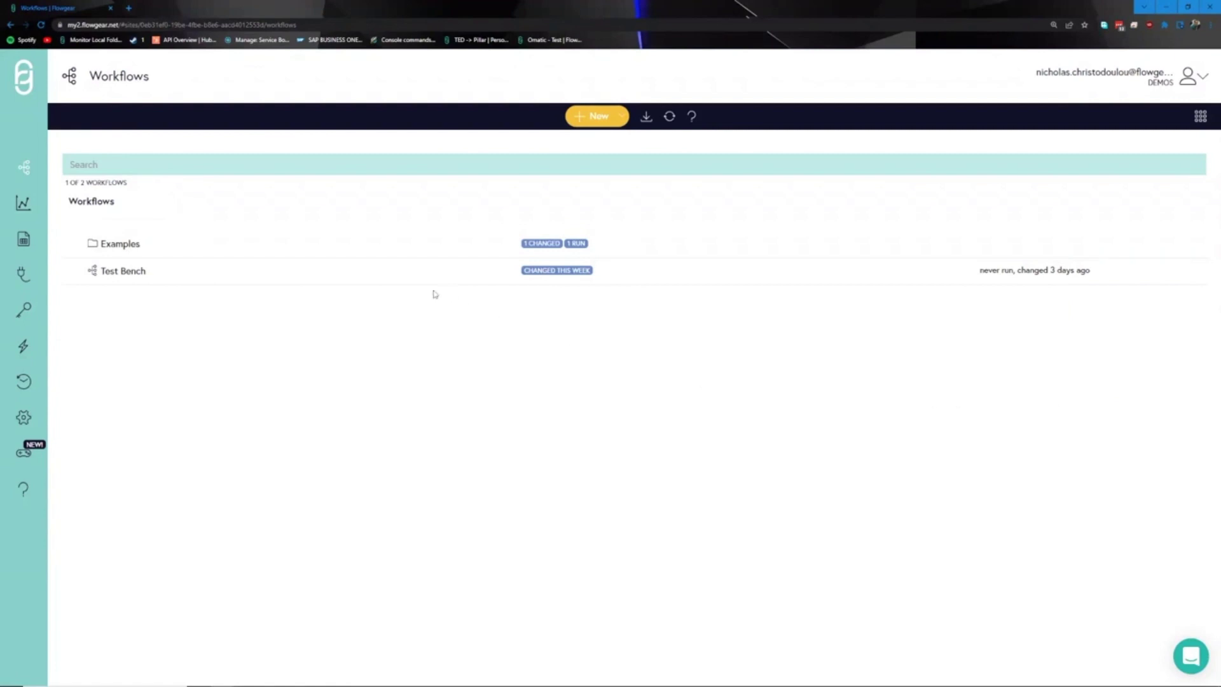
pyautogui.click(39, 166)
pyautogui.click(591, 119)
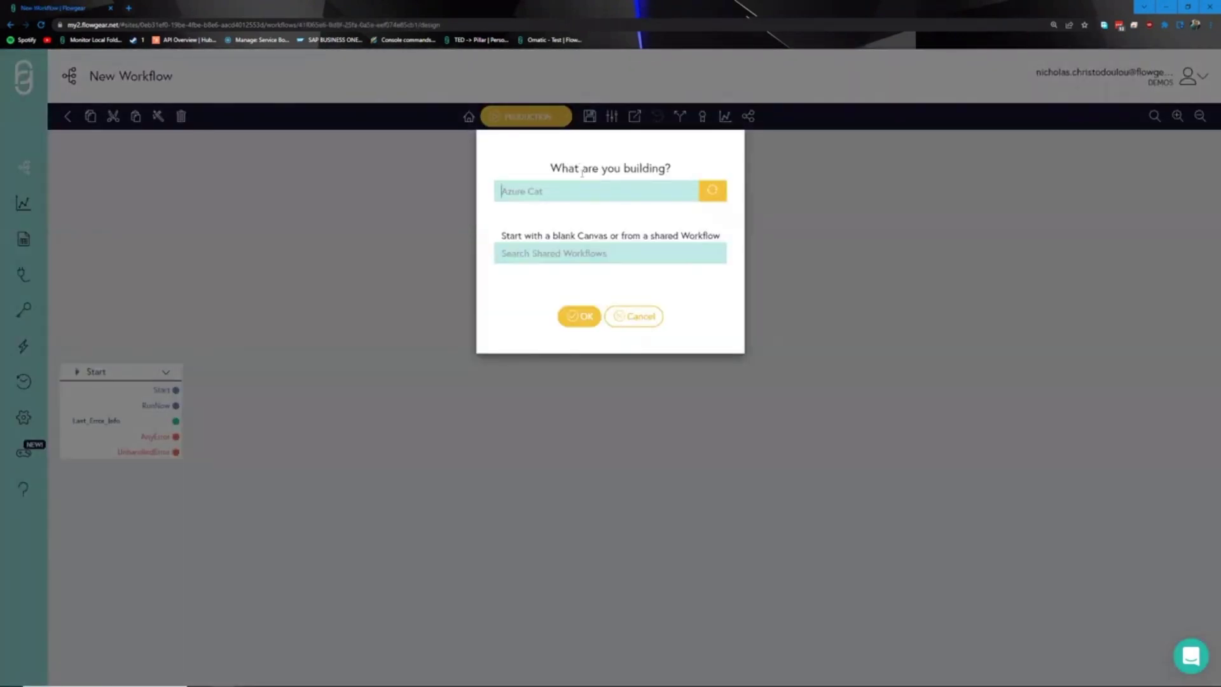
pyautogui.write('Test Workflow')
pyautogui.click(575, 316)
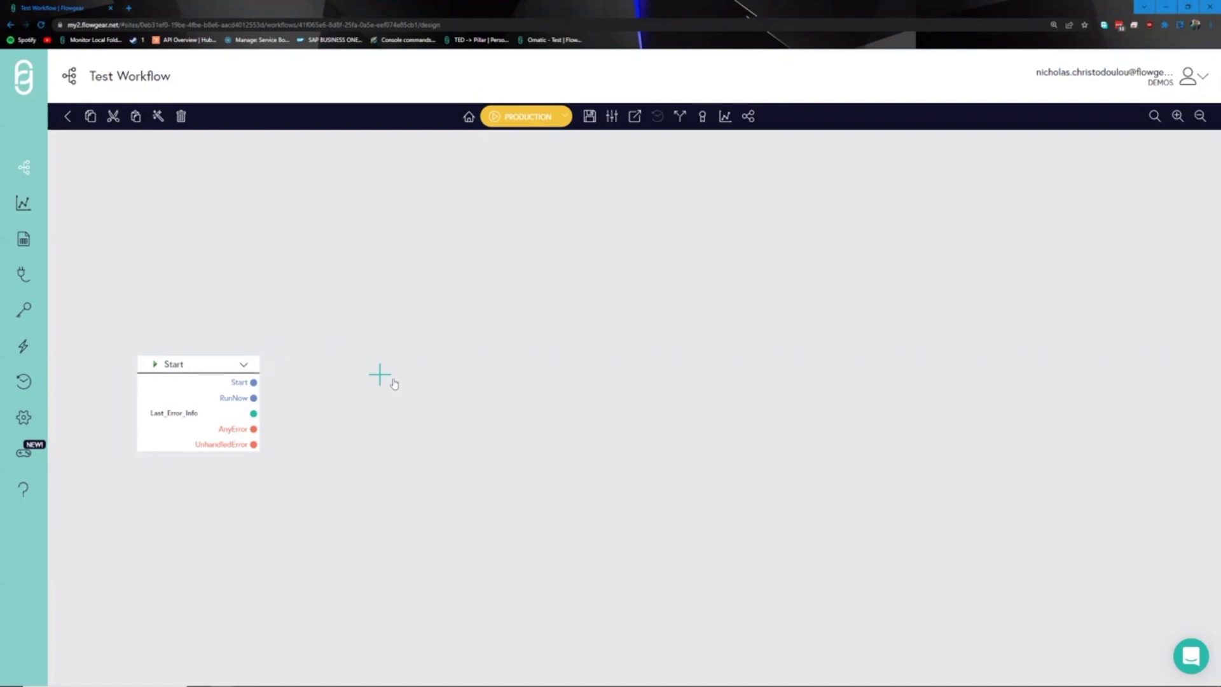
# Step: Start adding a node to the workflow and examine the available connectors, triggers, processors and evaluators
pyautogui.click(393, 382)
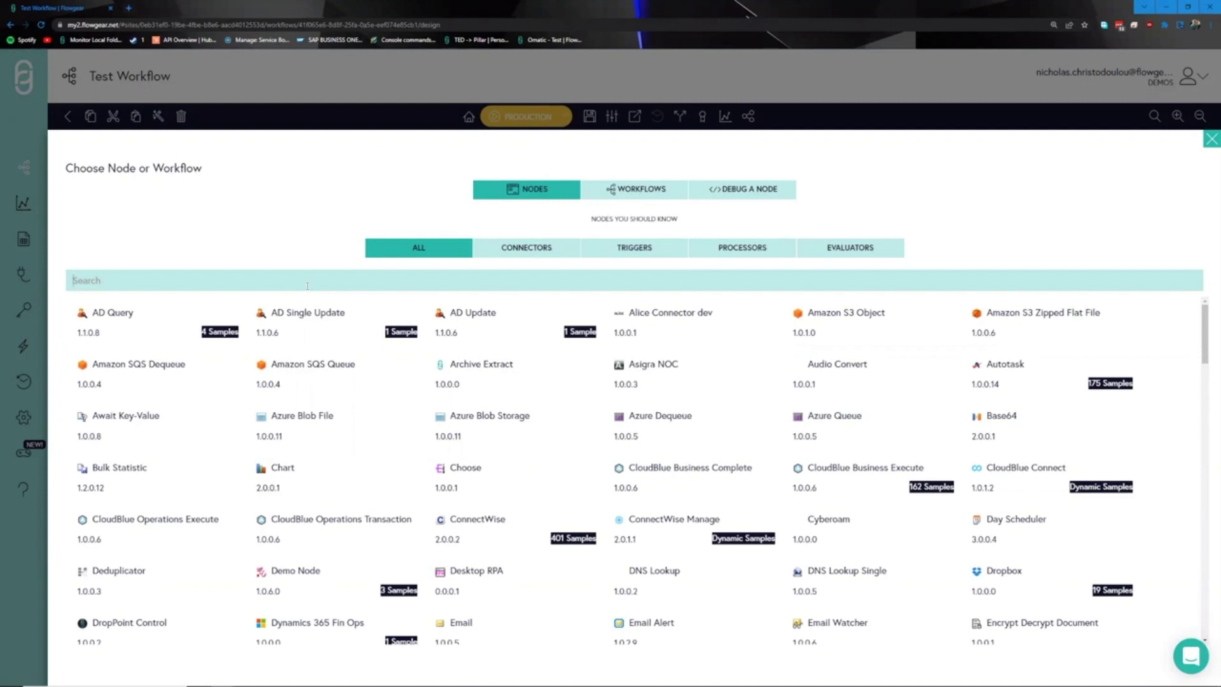
pyautogui.click(526, 248)
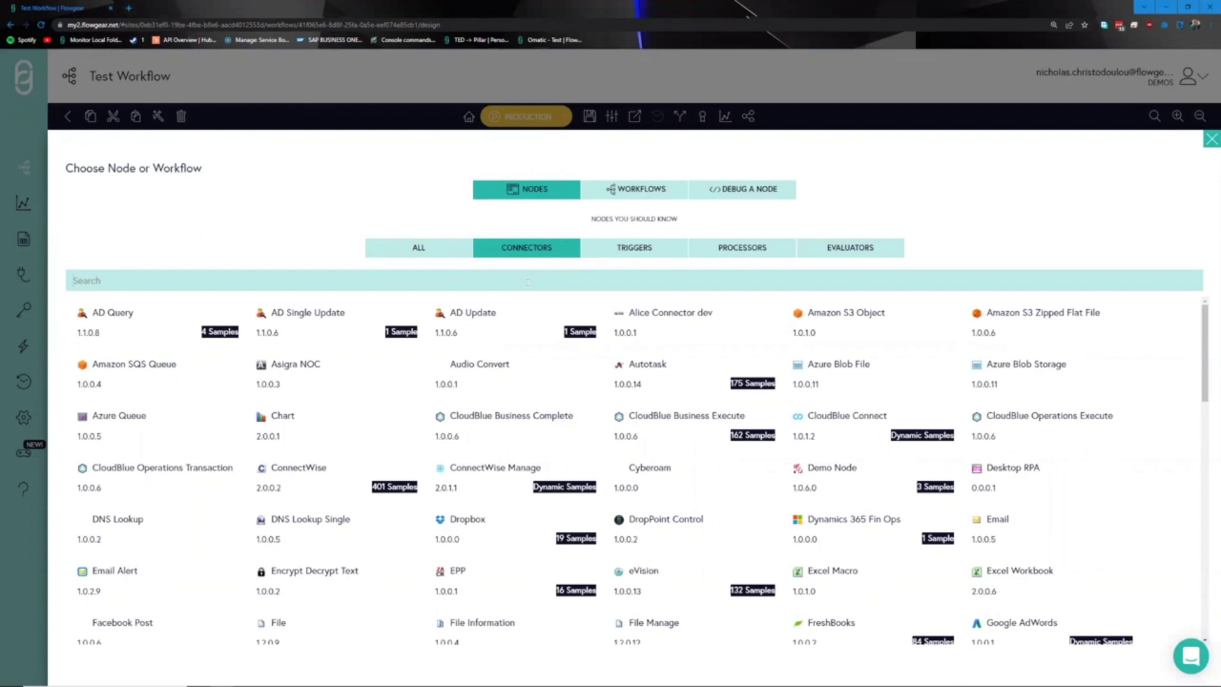
pyautogui.click(634, 249)
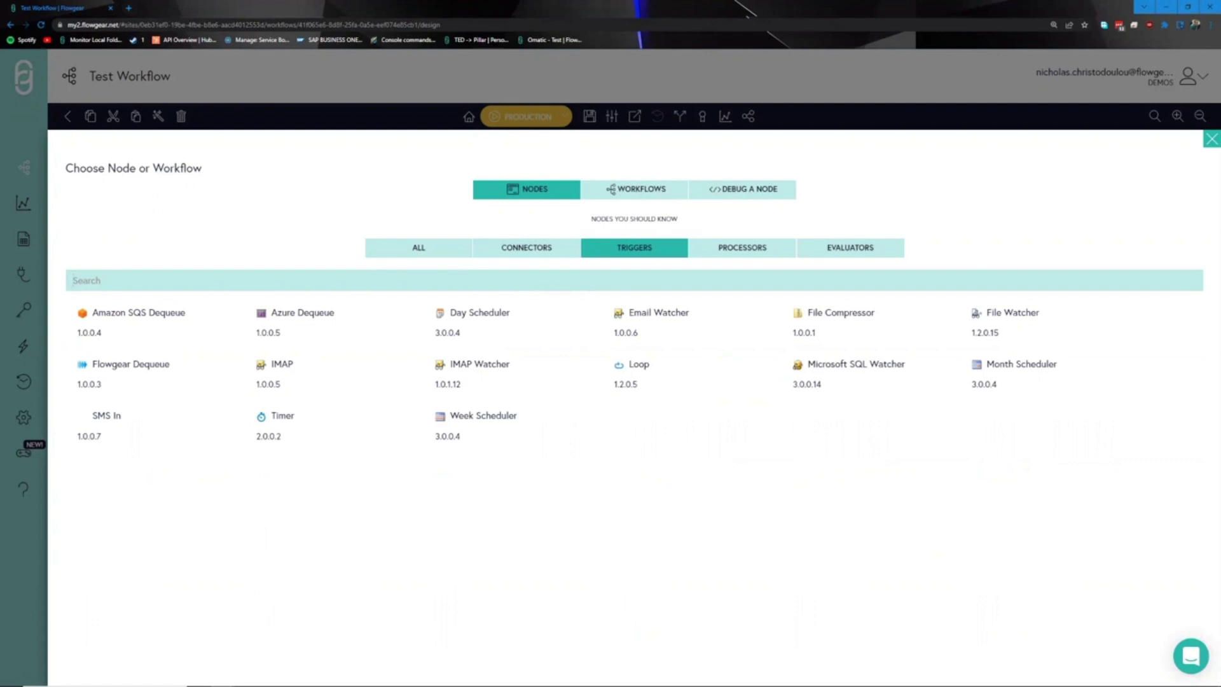
pyautogui.click(758, 257)
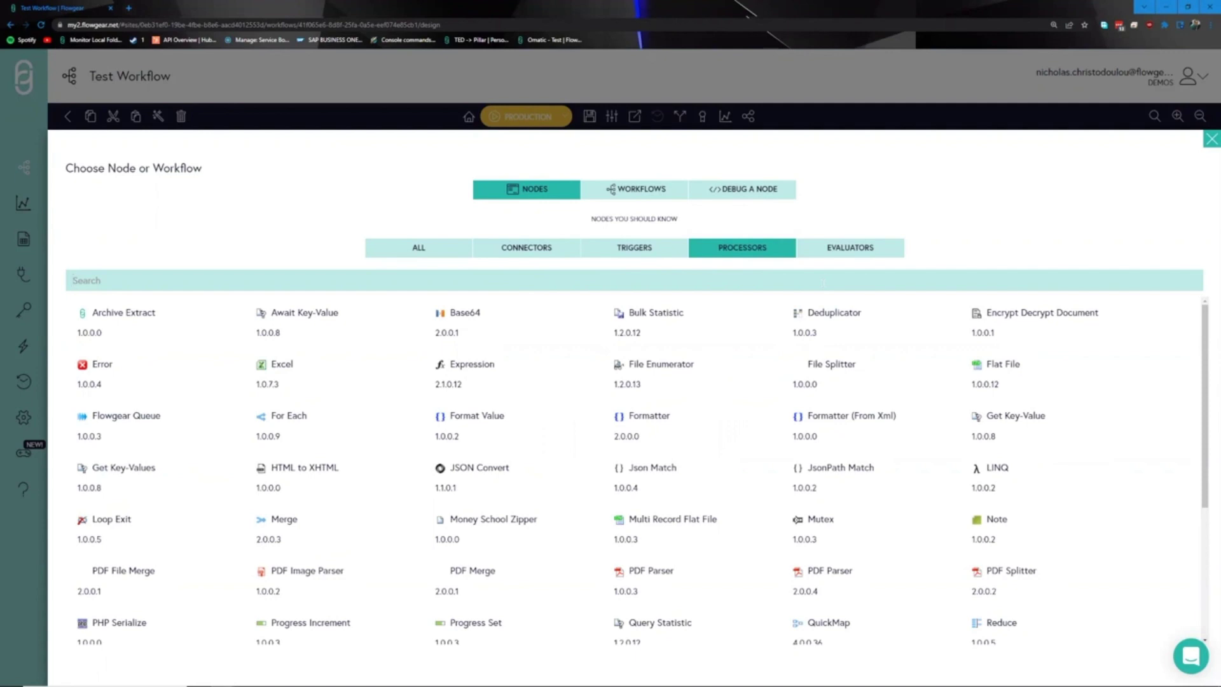
pyautogui.click(839, 251)
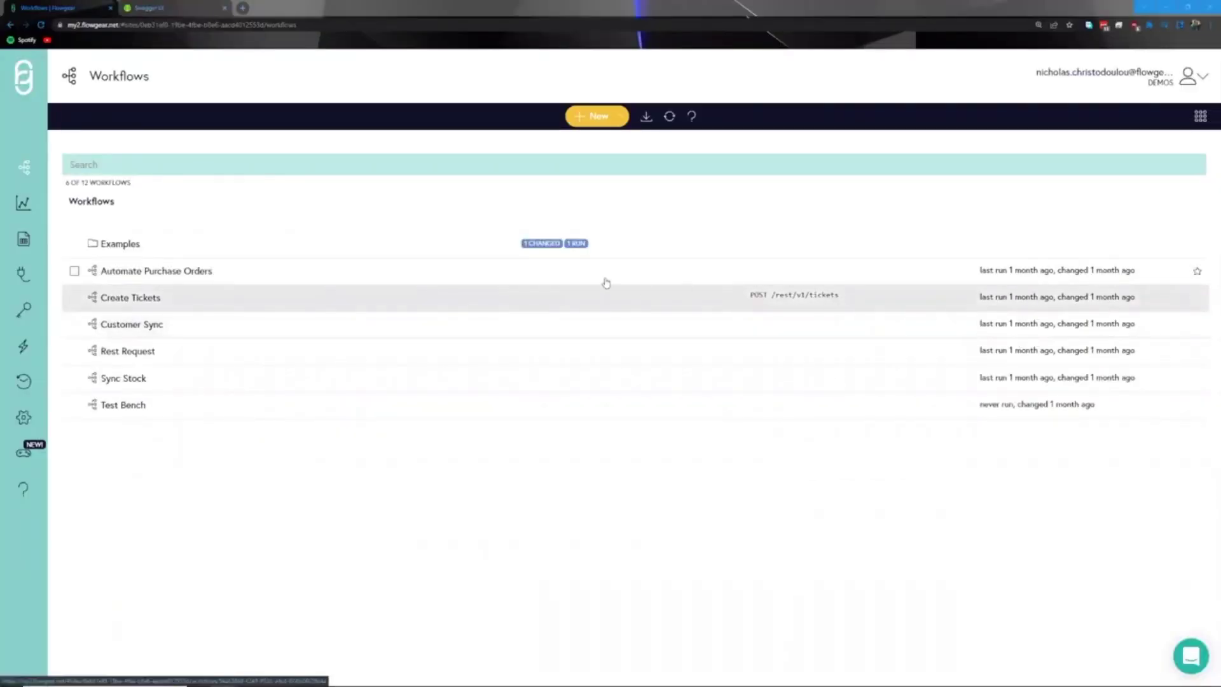
# Step: Create a new blank workflow named "Web Request" from the workflow list
pyautogui.click(588, 119)
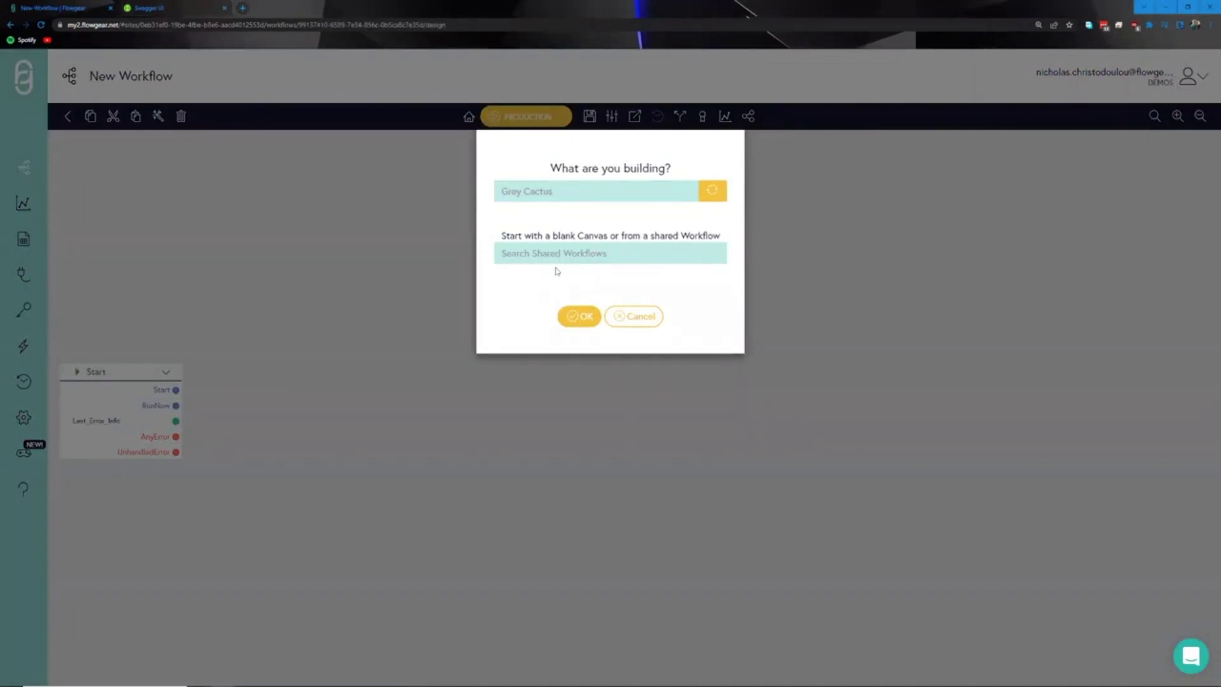
pyautogui.write('Web Request')
pyautogui.press('Return')
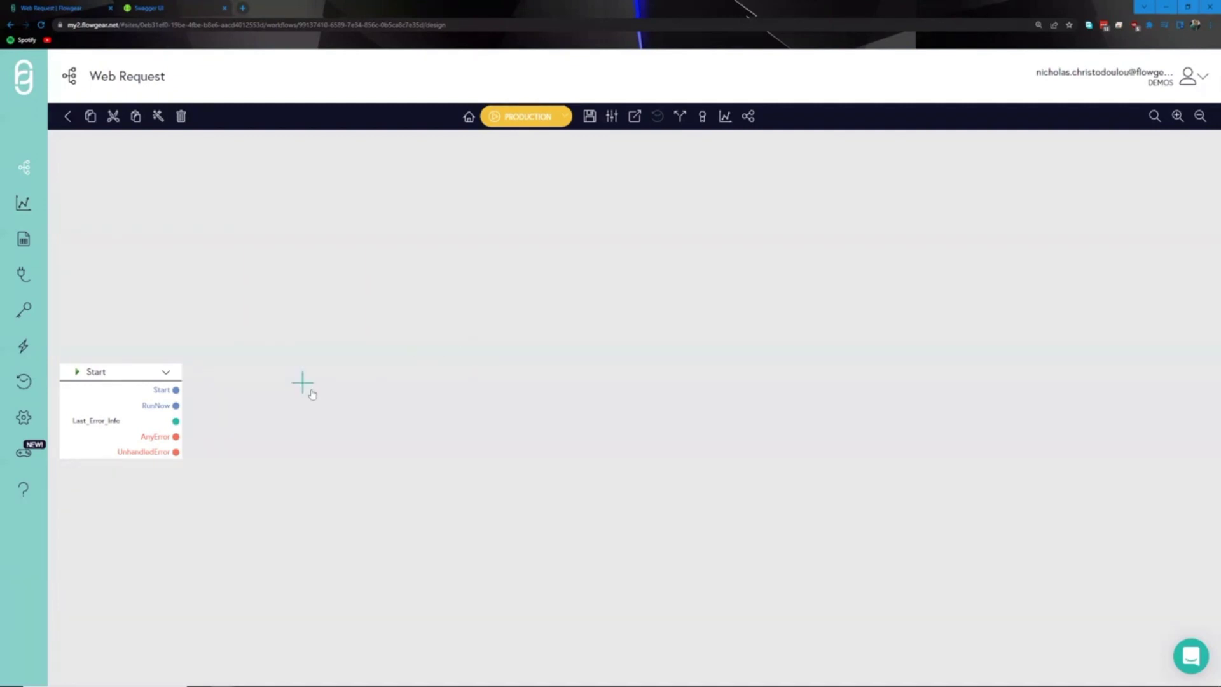
# Step: Add a Web Request node to the workflow and place it farther away to the right of the Start node
pyautogui.click(311, 389)
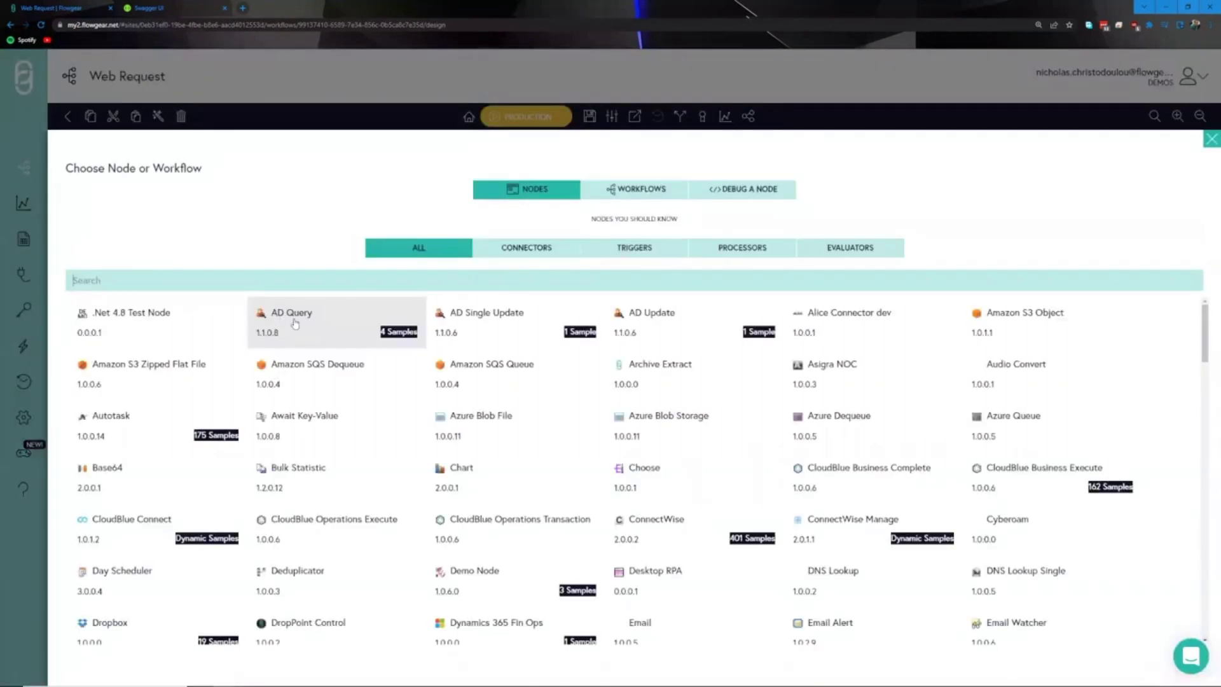
pyautogui.write('web')
pyautogui.click(495, 330)
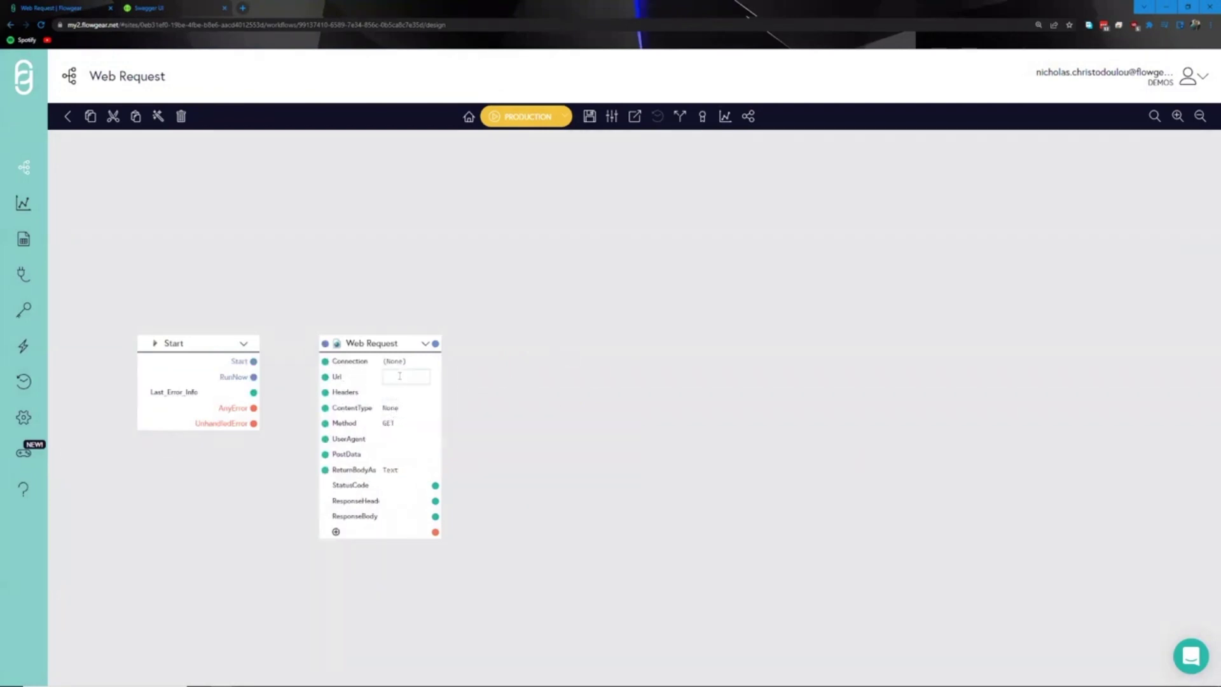
pyautogui.moveTo(400, 422)
pyautogui.moveTo(399, 350); pyautogui.dragTo(435, 349)
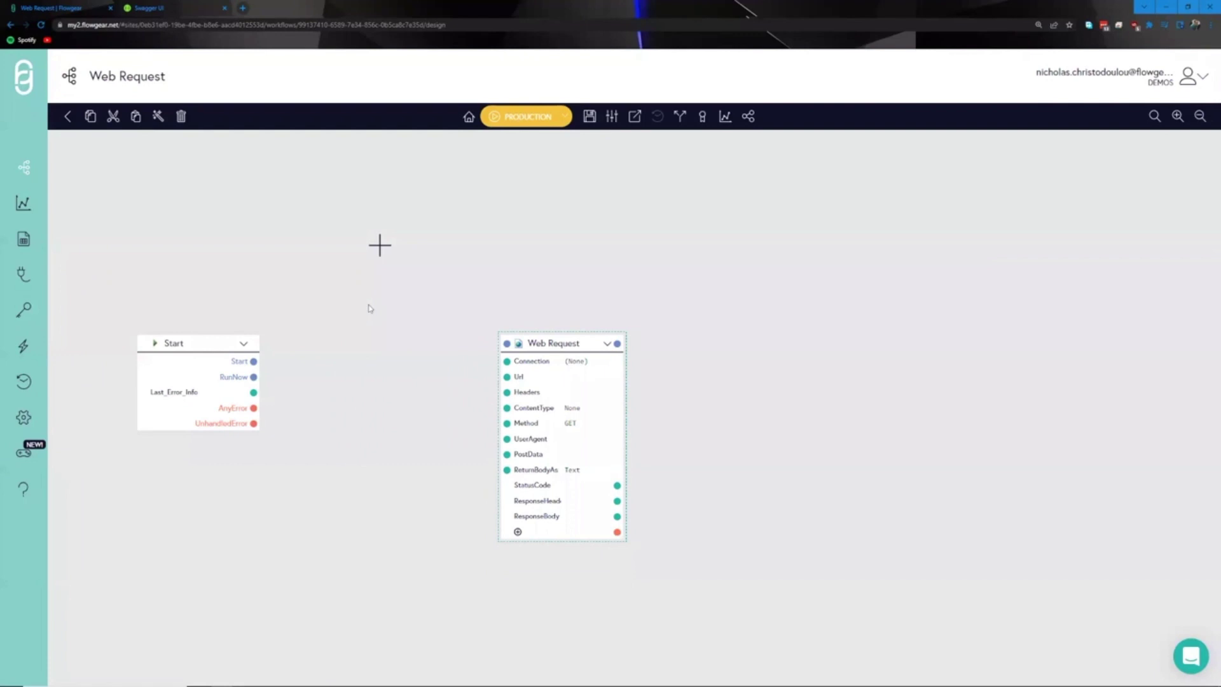
# Step: Switch to the Swagger Petstore documentation and examine its base URL and the available authorization methods
pyautogui.click(149, 8)
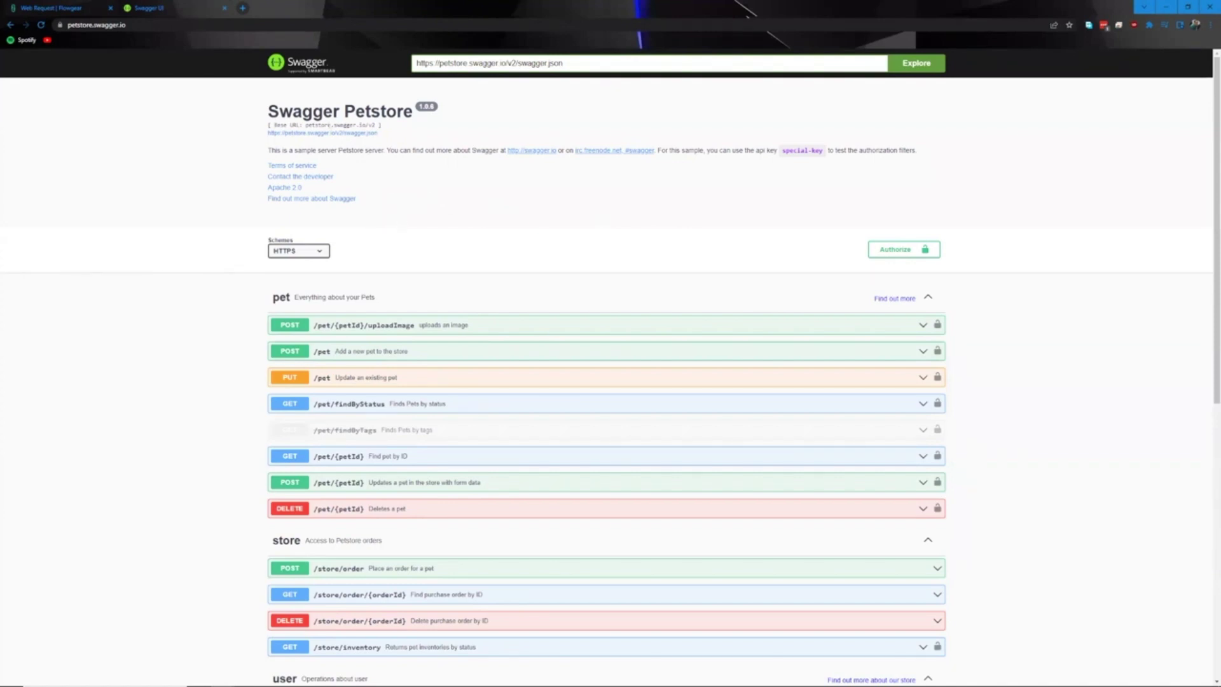
pyautogui.moveTo(306, 125); pyautogui.dragTo(325, 125)
pyautogui.click(407, 131)
pyautogui.click(895, 250)
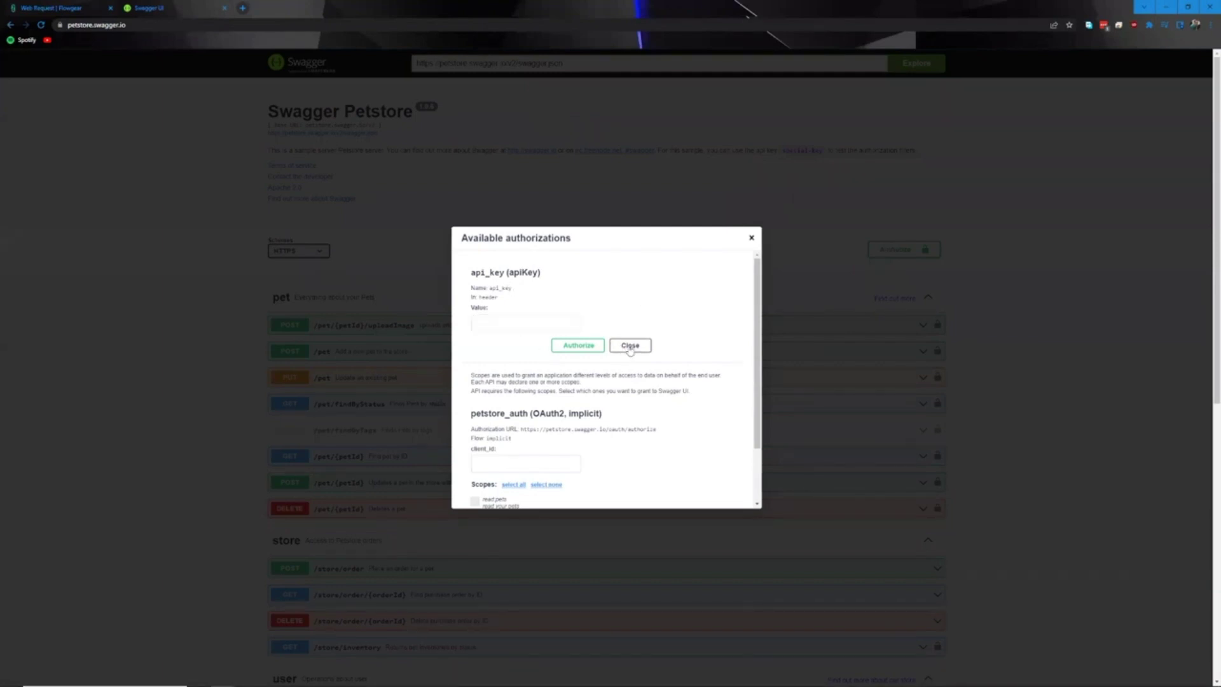
pyautogui.click(629, 351)
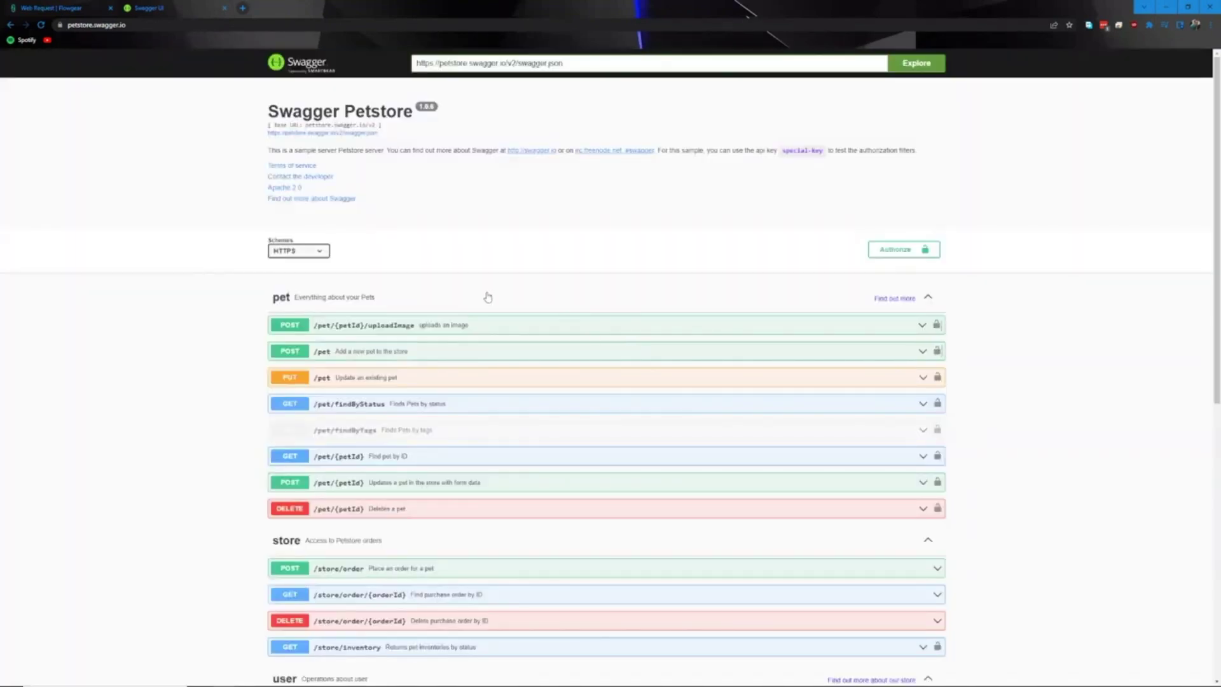
# Step: Examine the POST /pet endpoint's parameters and example JSON body for adding a new pet
pyautogui.click(391, 355)
pyautogui.scroll(-1, 509, 460)
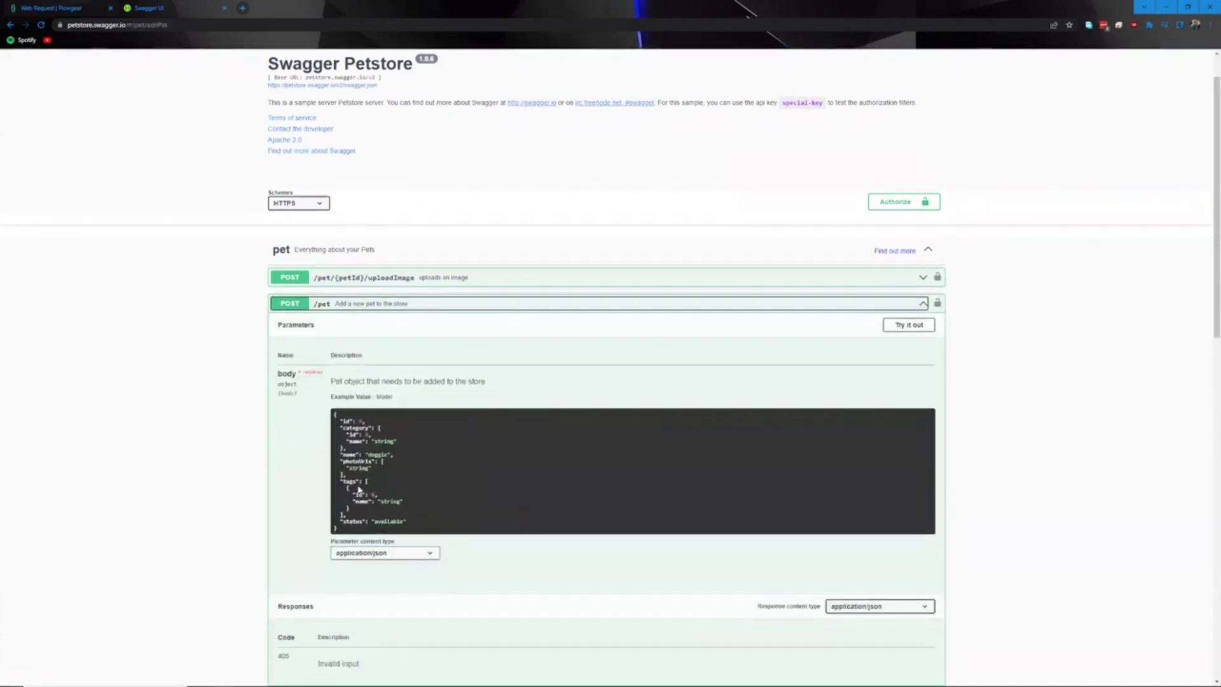
pyautogui.click(333, 425)
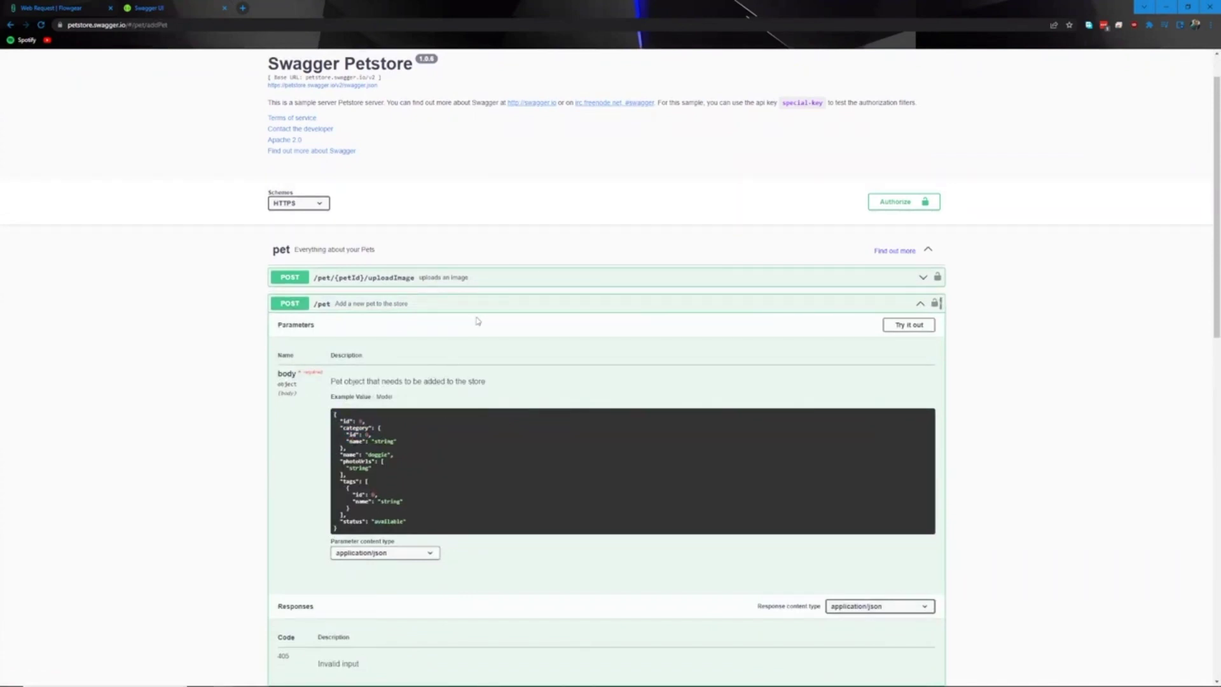
# Step: Return to the Flowgear workflow and create a new connection for the Web Request node
pyautogui.click(51, 8)
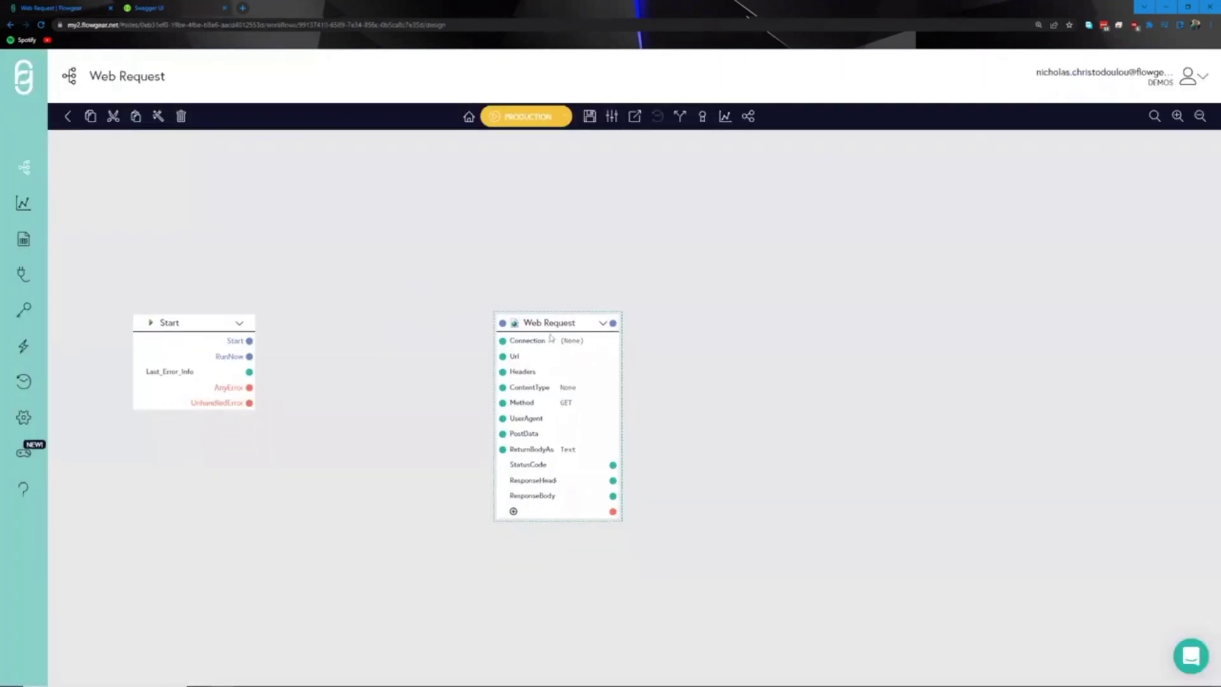
pyautogui.click(574, 357)
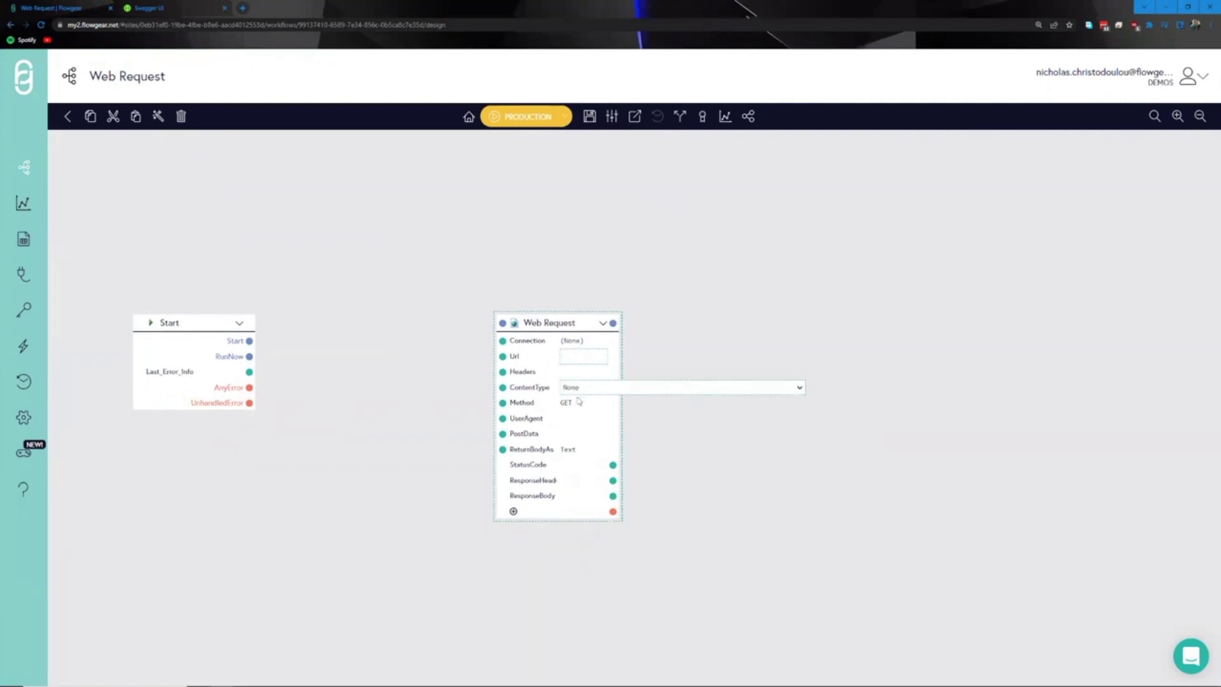
pyautogui.moveTo(579, 406)
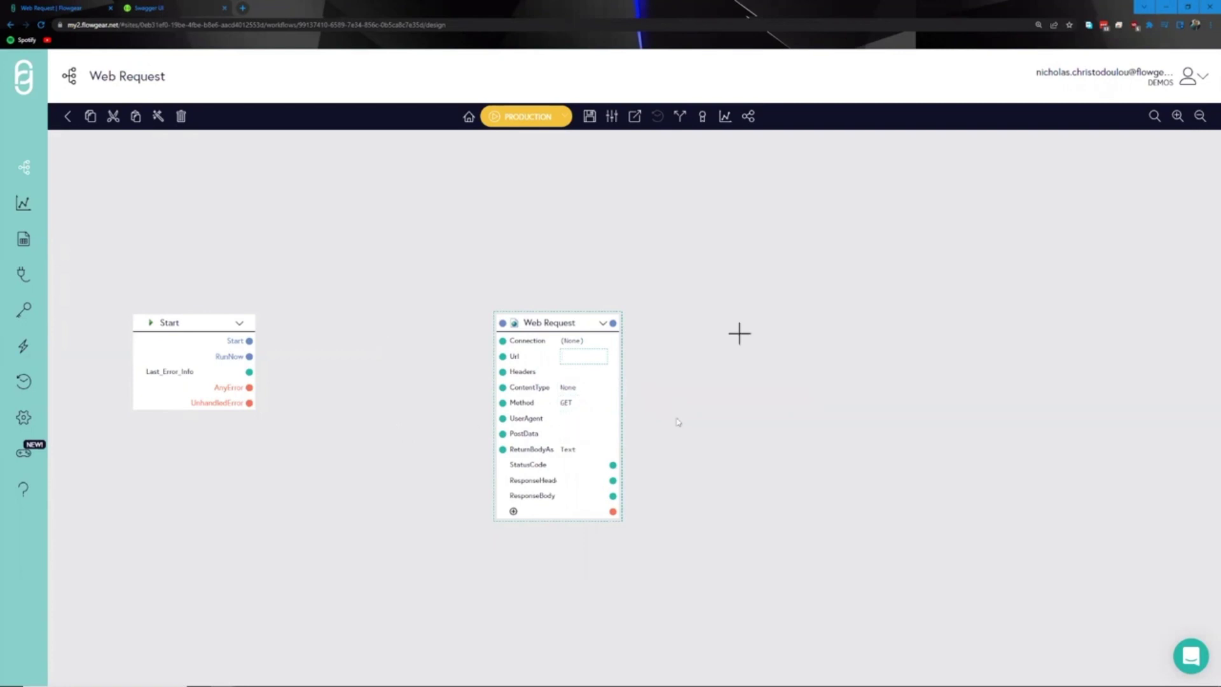
pyautogui.moveTo(582, 342)
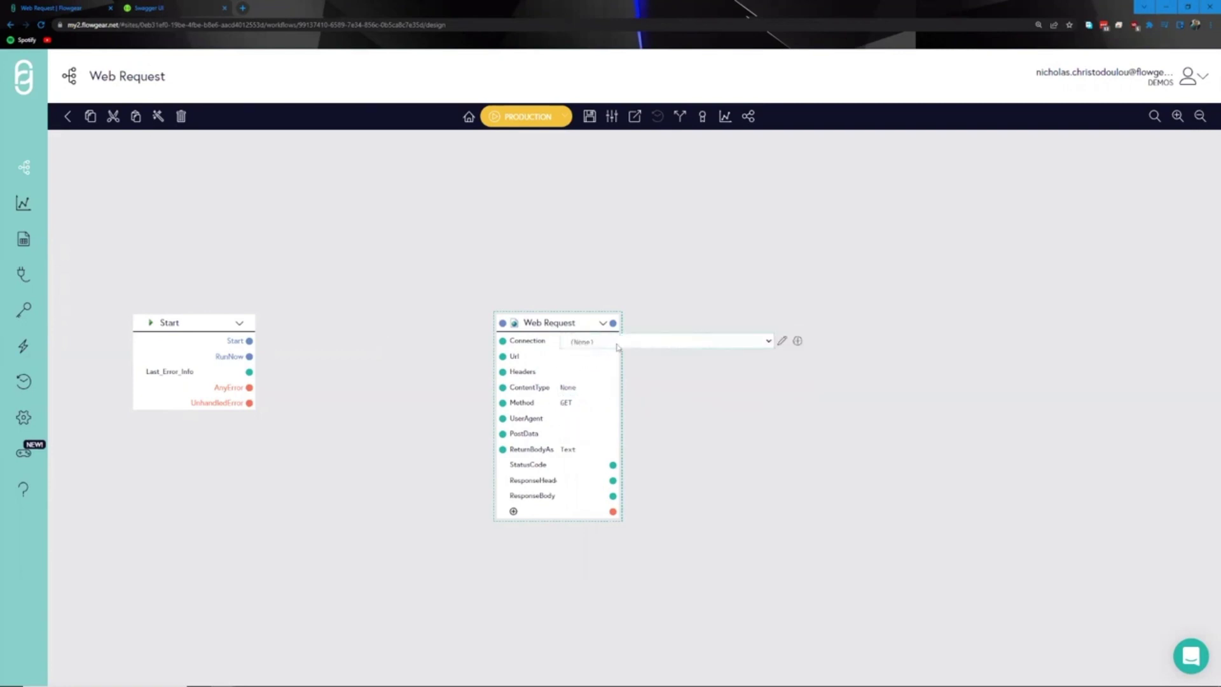
pyautogui.click(797, 342)
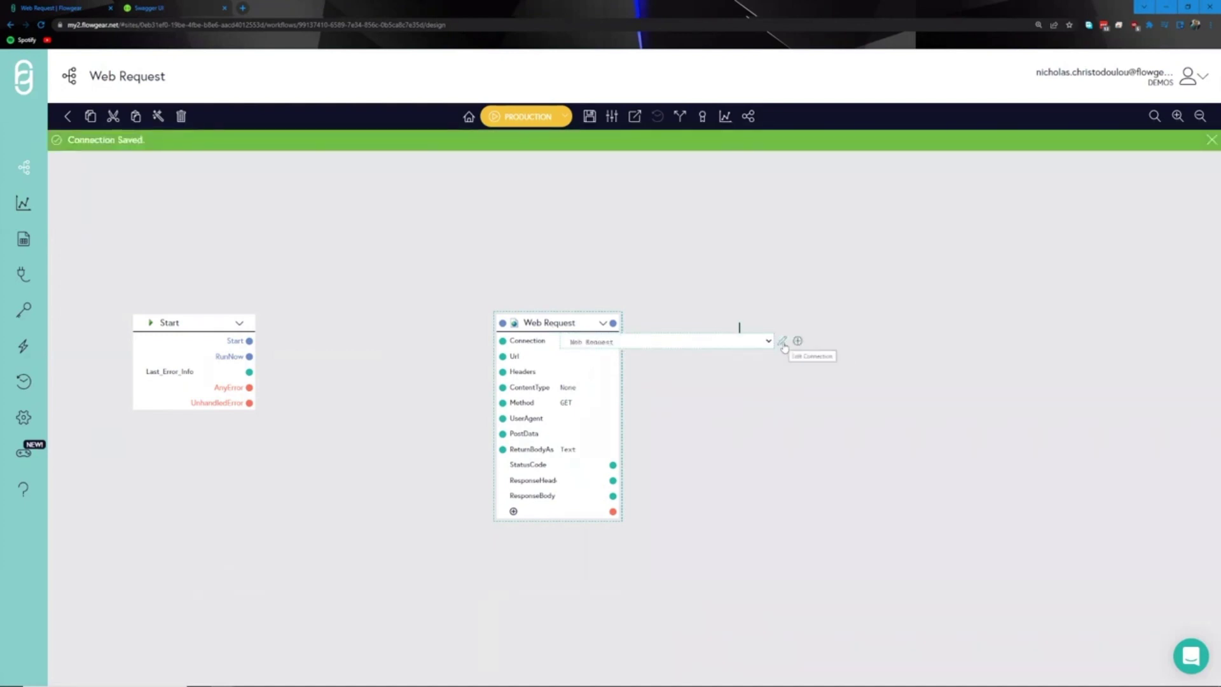
# Step: In the Web Request connection's Test environment settings, clear the password and enable ReturnHttpFailureResponses
pyautogui.click(780, 343)
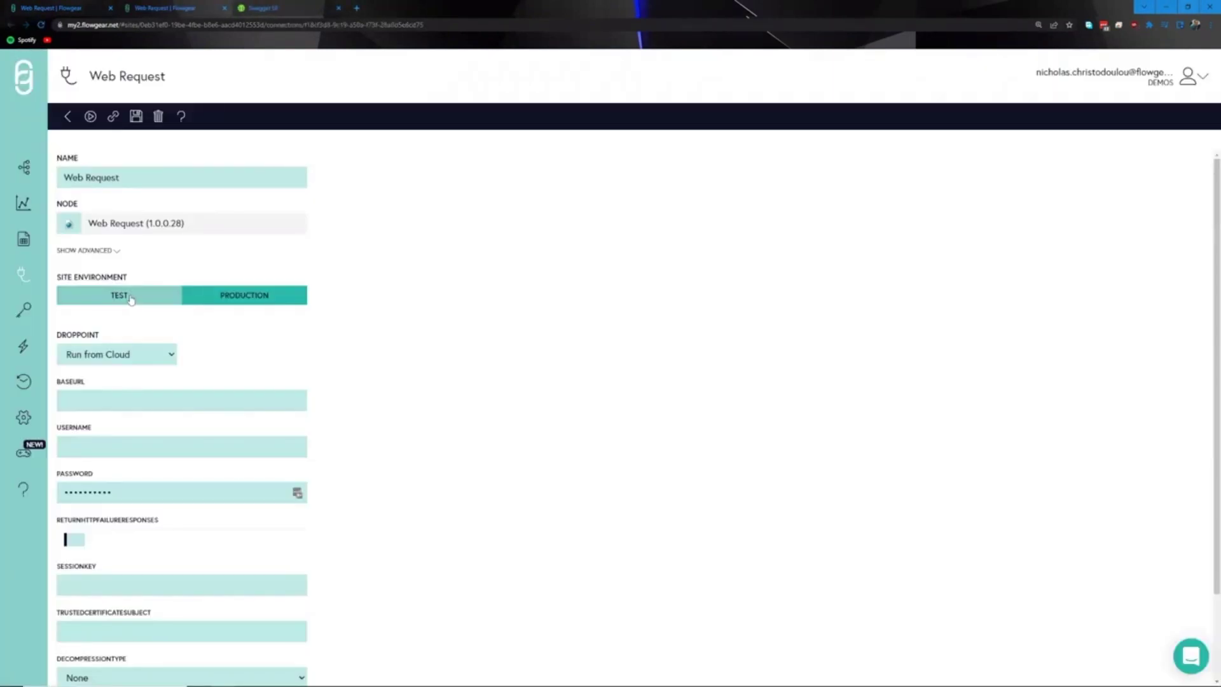
pyautogui.click(131, 299)
pyautogui.scroll(-1, 295, 332)
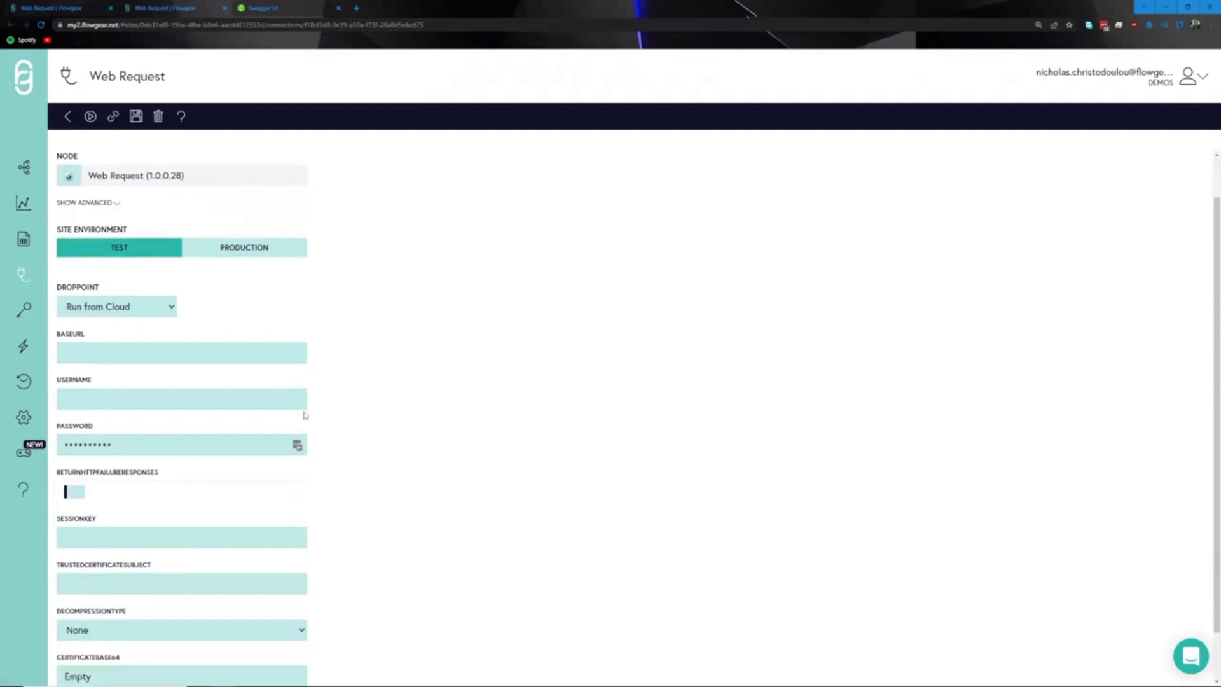
pyautogui.doubleClick(204, 445)
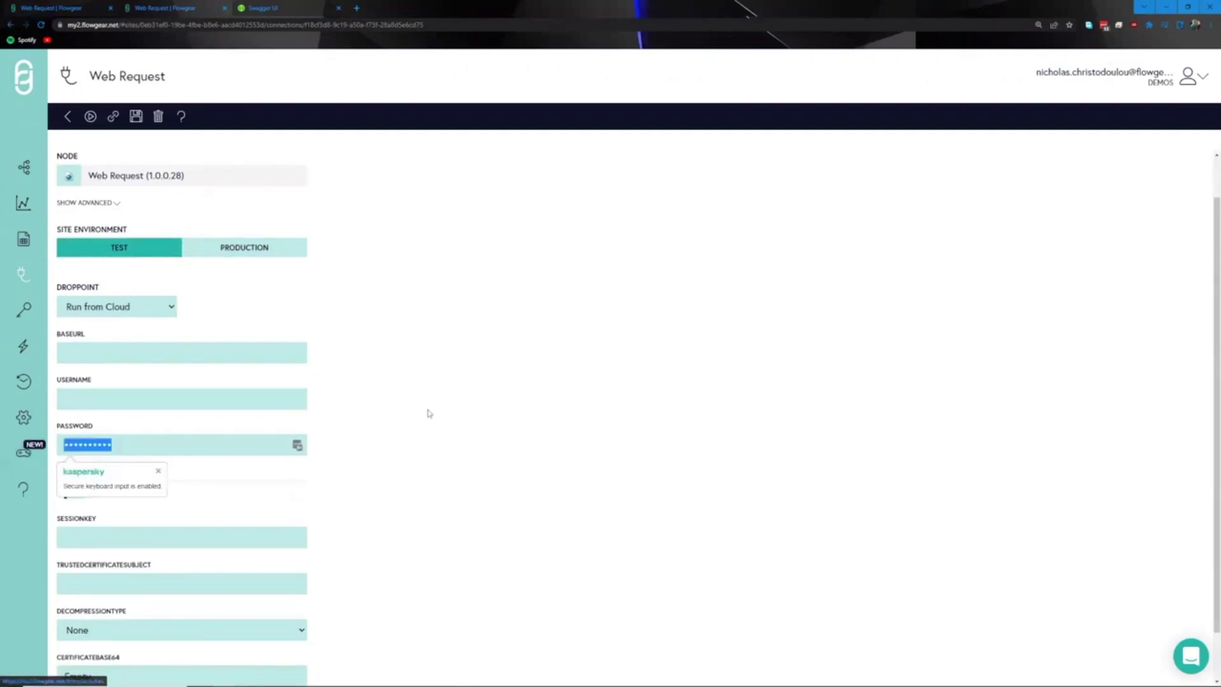
pyautogui.press('BackSpace')
pyautogui.scroll(-1, 452, 409)
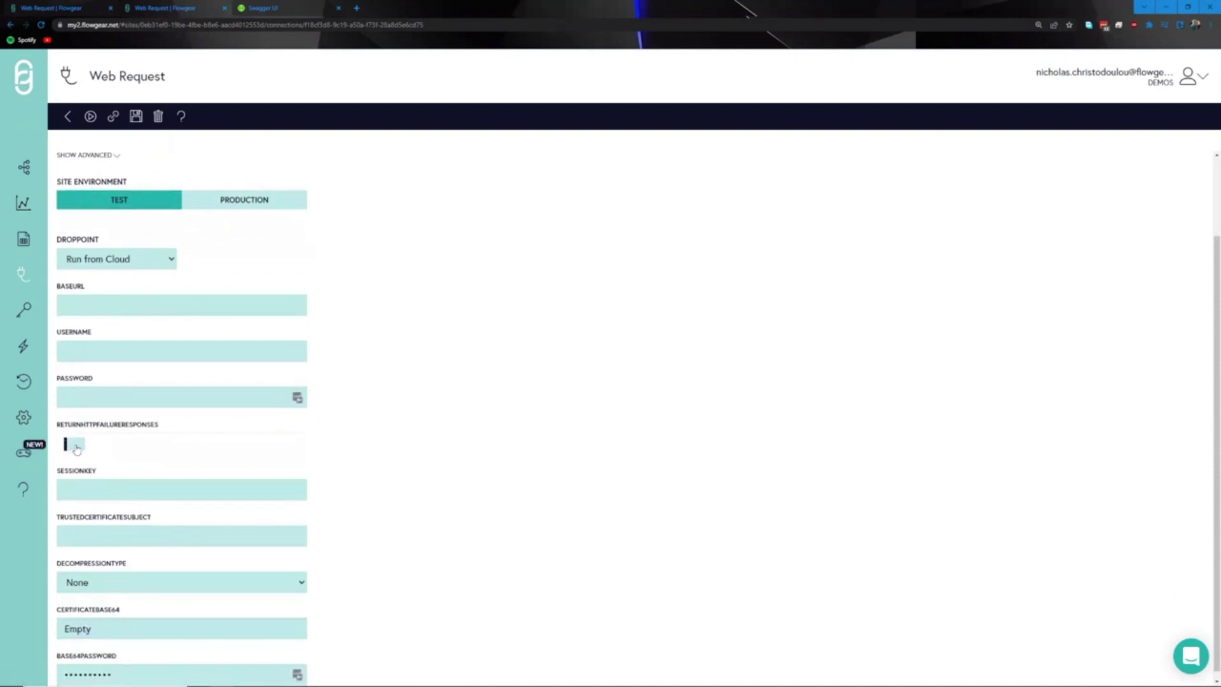
pyautogui.click(75, 445)
pyautogui.scroll(2, 335, 289)
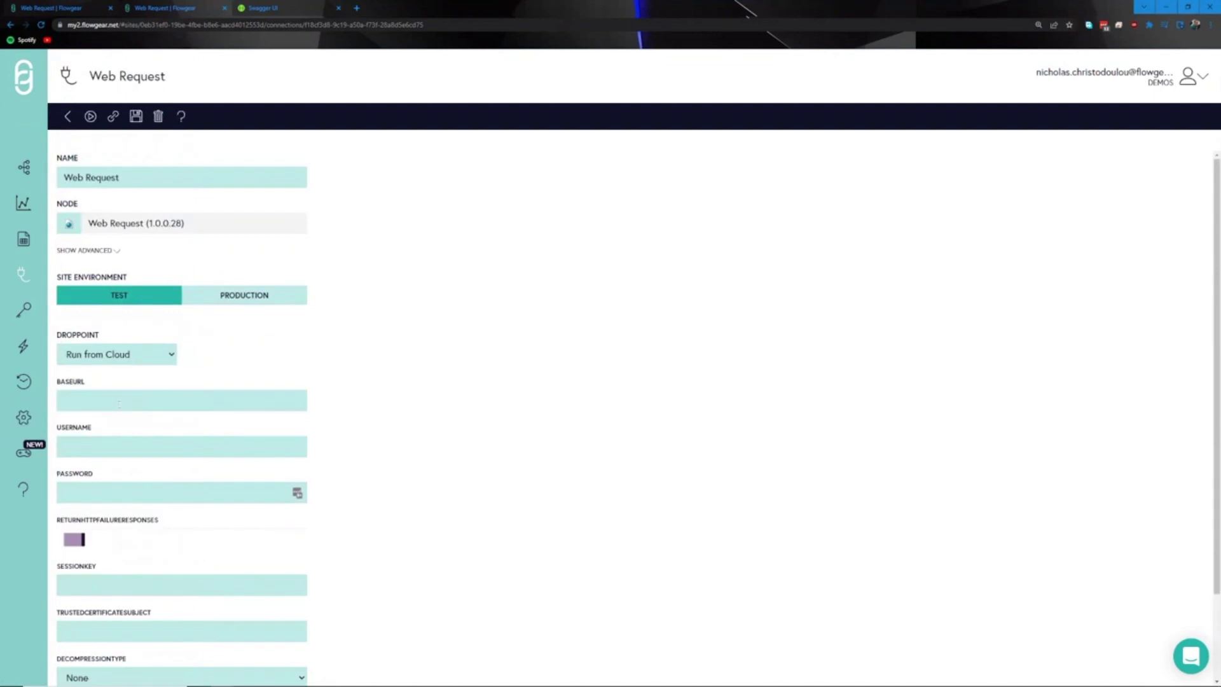
# Step: Switch to the Swagger Petstore documentation and copy the base URL petstore.swagger.io/v2
pyautogui.click(283, 11)
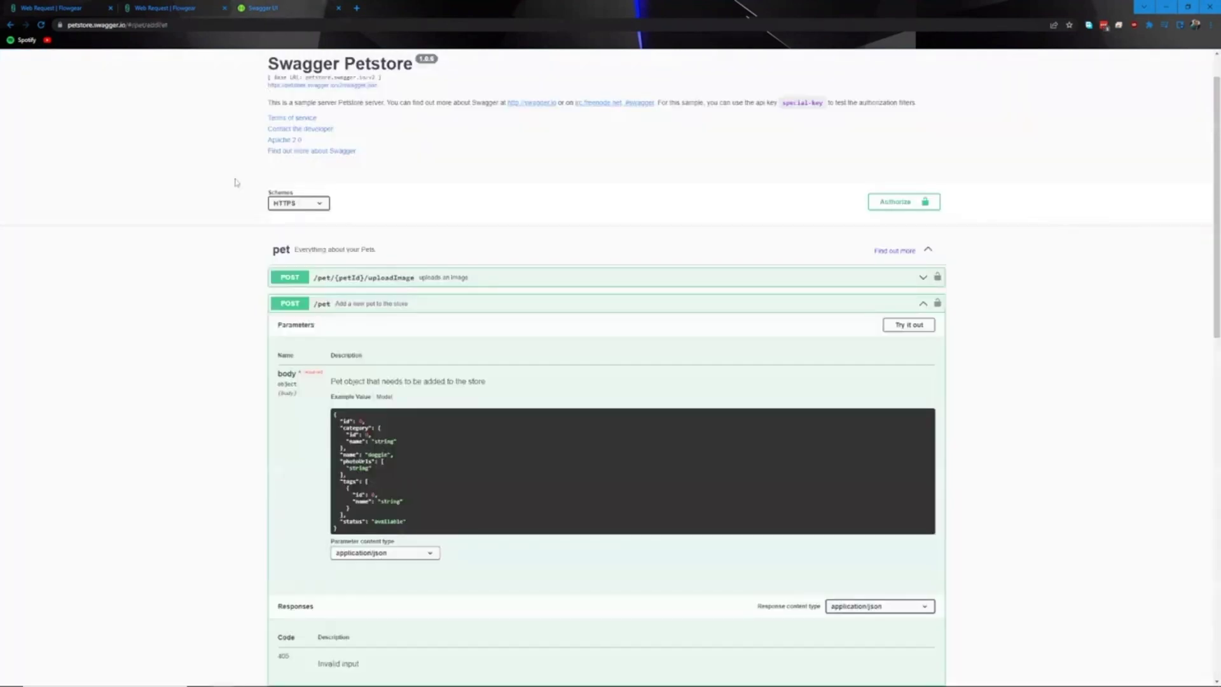
pyautogui.scroll(1, 343, 120)
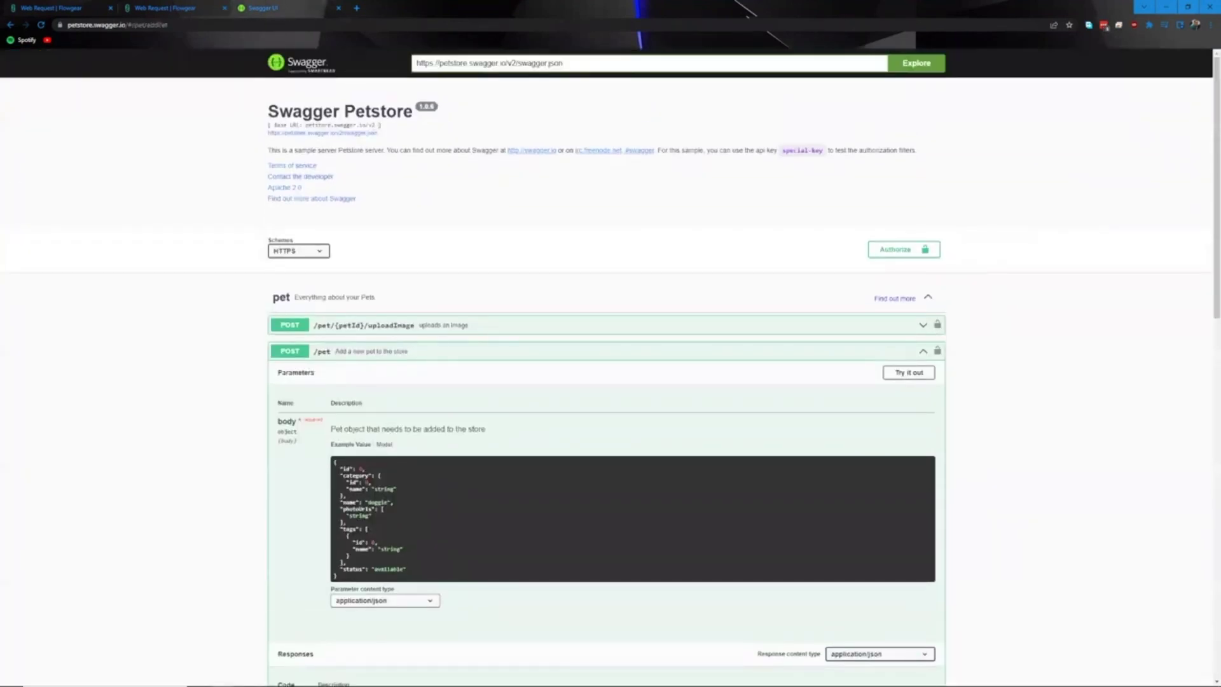
pyautogui.moveTo(379, 125); pyautogui.dragTo(306, 125)
pyautogui.hotkey('ctrl', 'c')
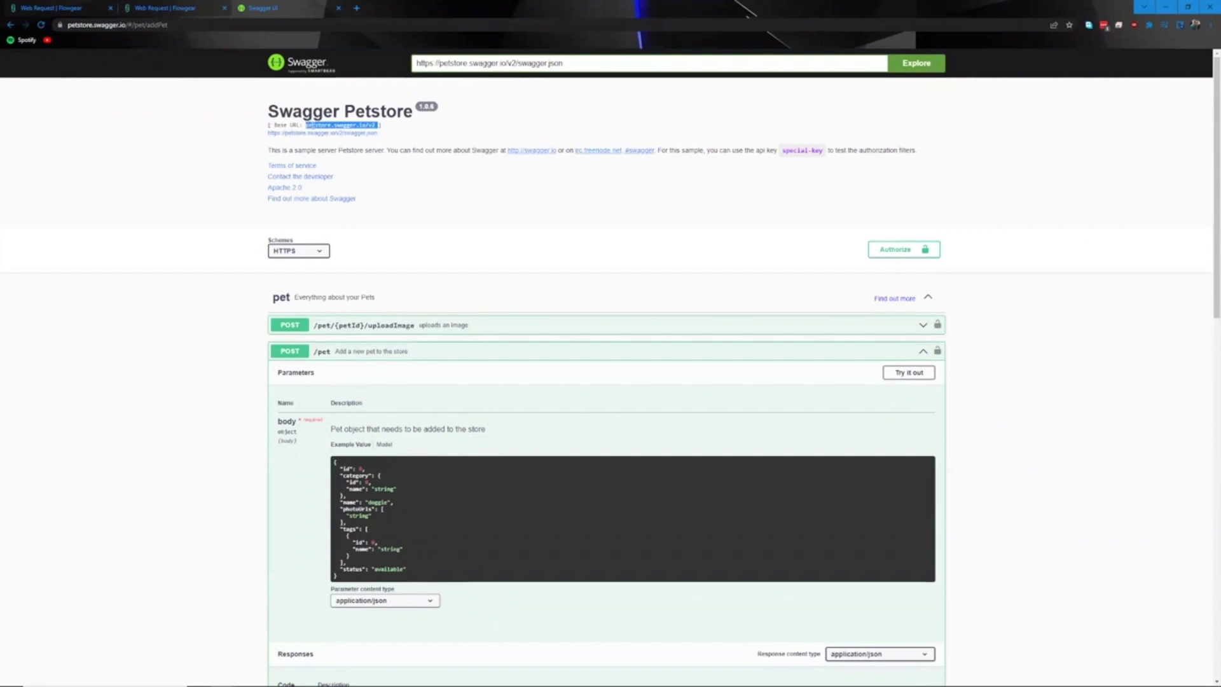
pyautogui.click(185, 8)
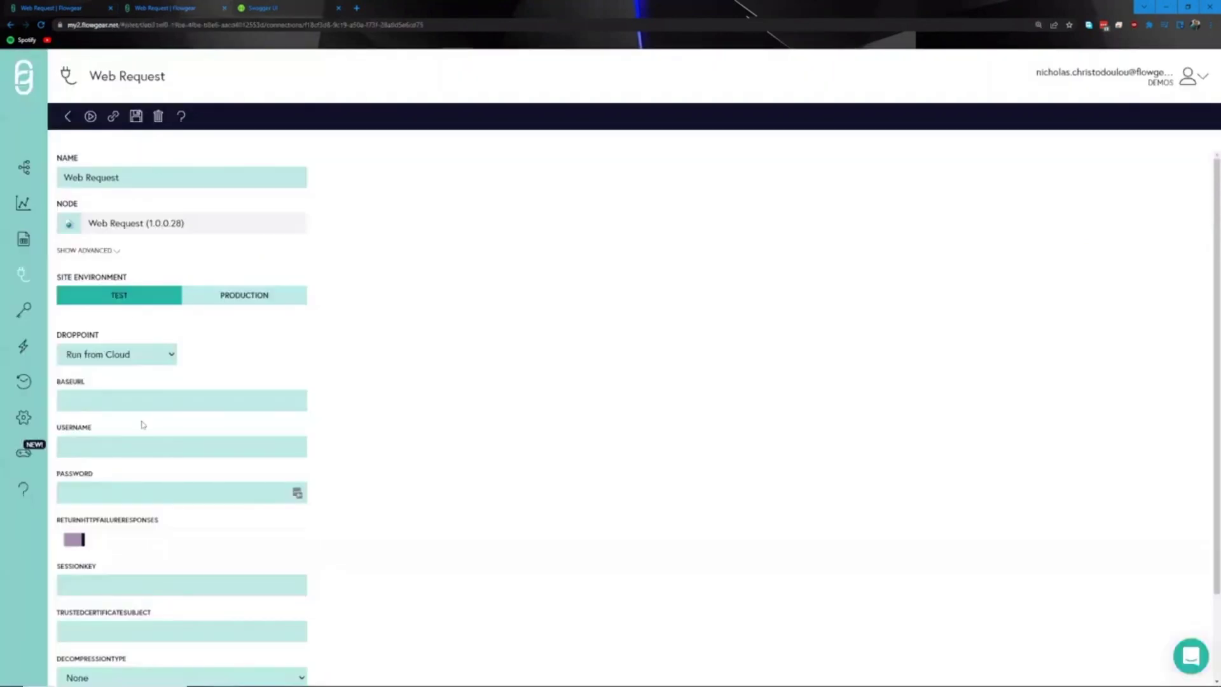
pyautogui.hotkey('ctrl', 'v')
pyautogui.write('http')
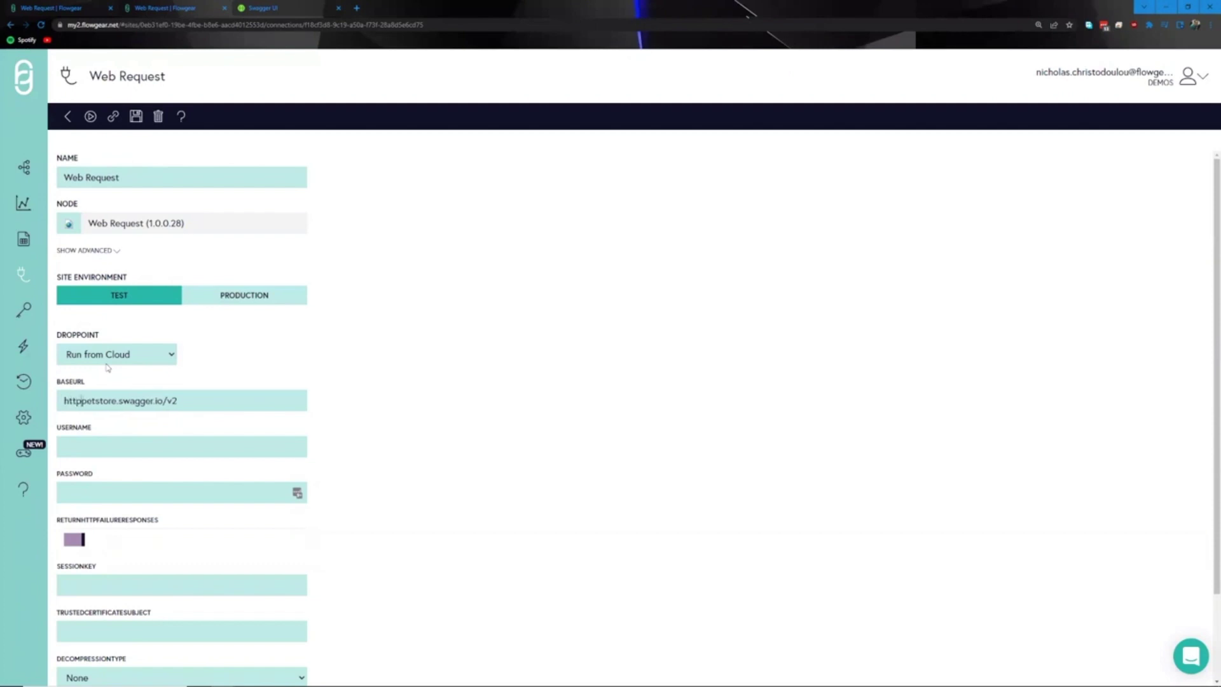
pyautogui.write('://')
pyautogui.write('s')
pyautogui.click(135, 116)
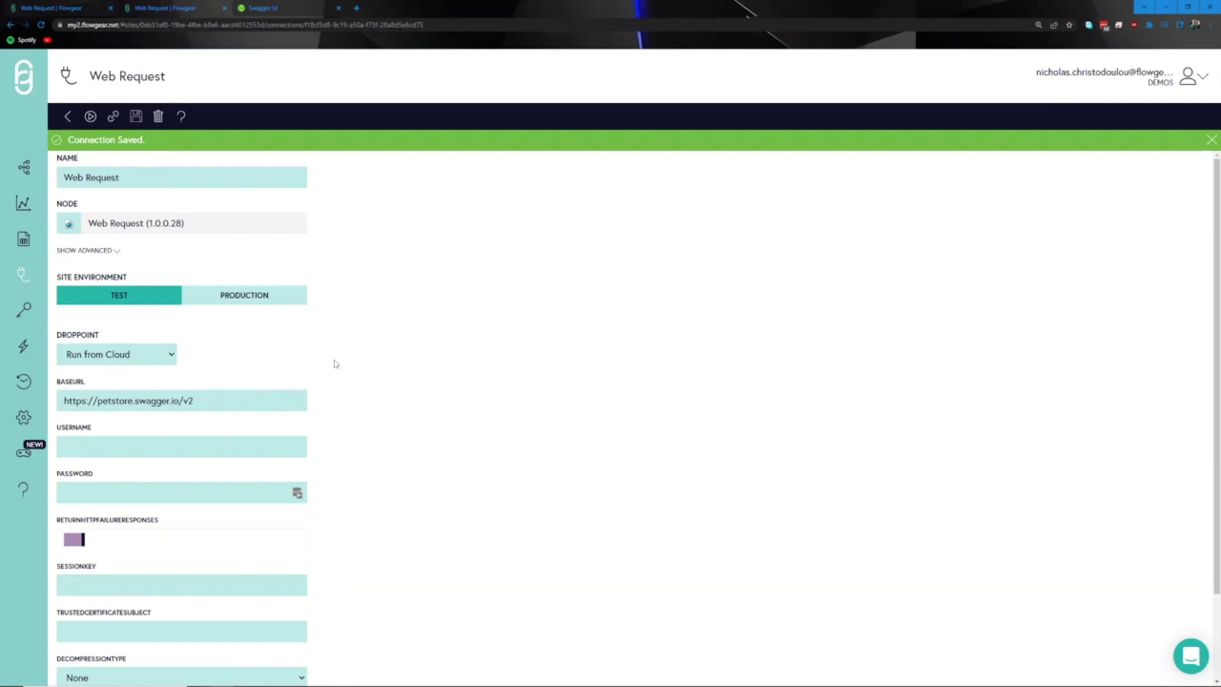
# Step: Review the base URL in the connection assigned to the Web Request node, and return to the workflow
pyautogui.click(89, 8)
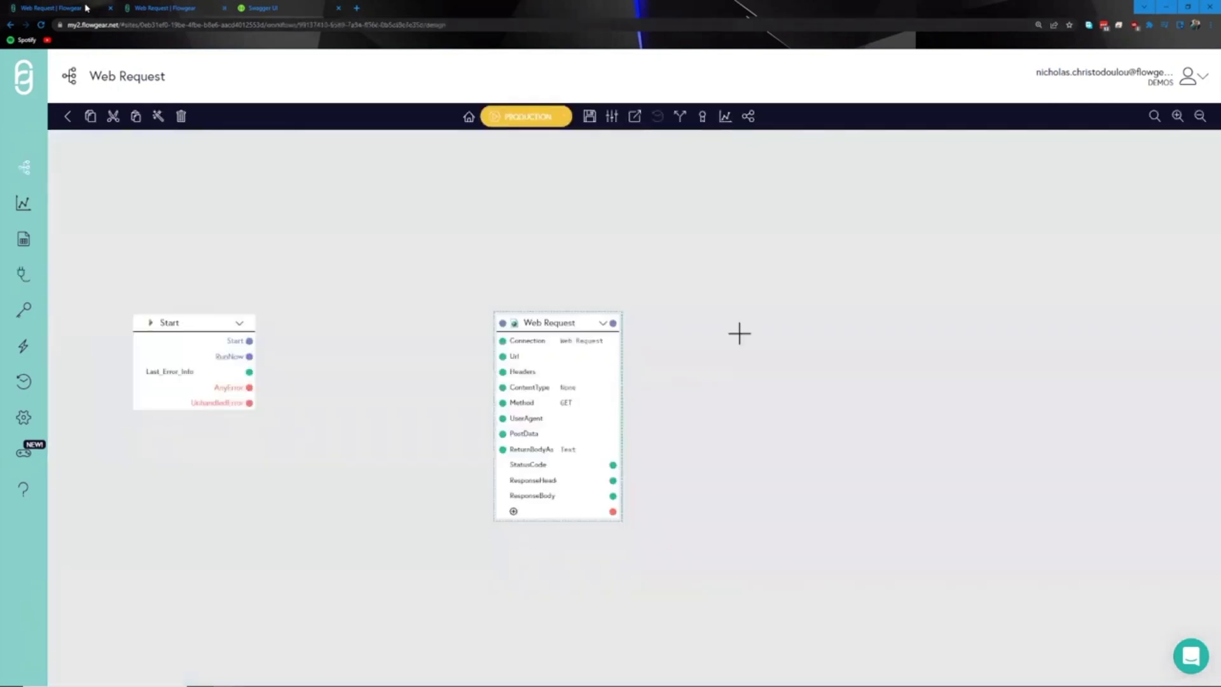
pyautogui.doubleClick(576, 344)
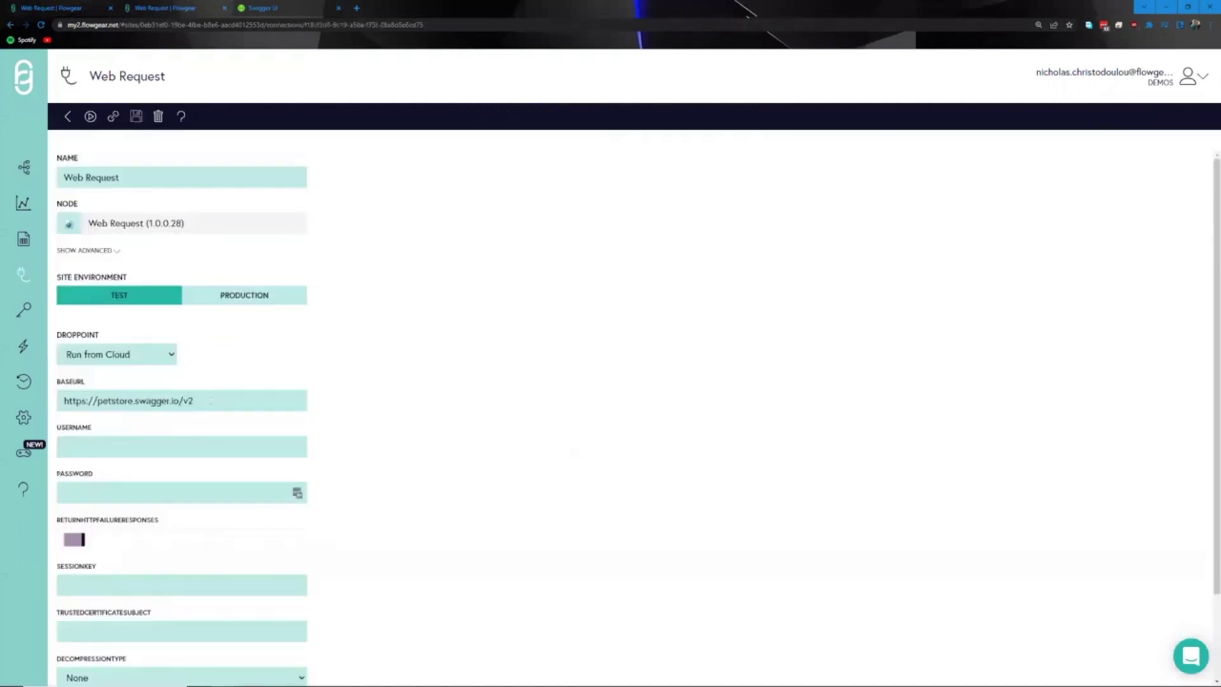
pyautogui.moveTo(210, 401); pyautogui.dragTo(63, 400)
pyautogui.click(342, 368)
pyautogui.click(89, 6)
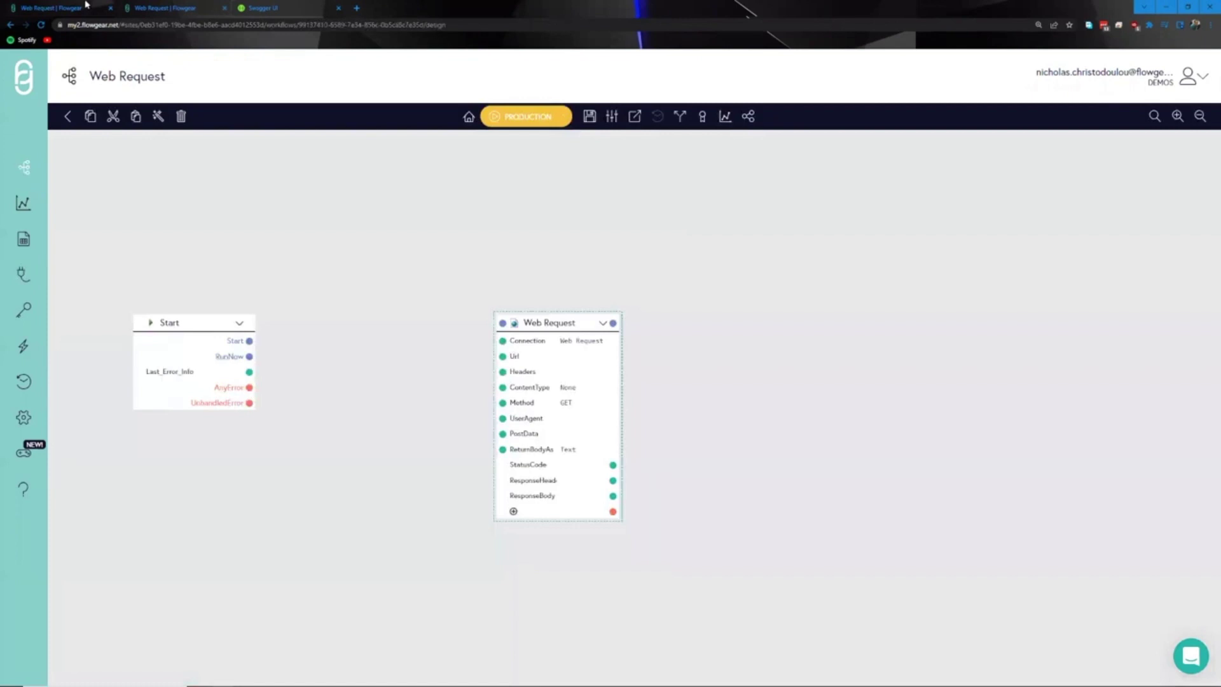
# Step: Check the POST endpoint path in the Swagger documentation and set the Web Request node's Url to /pet
pyautogui.click(271, 8)
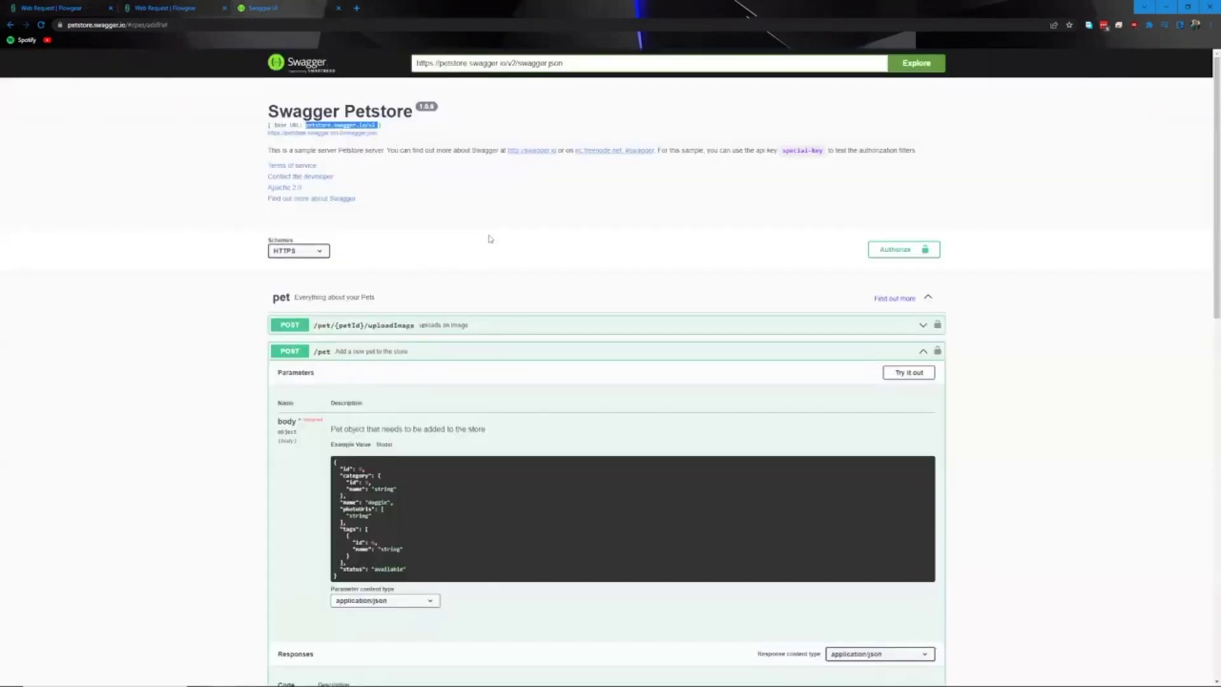
pyautogui.scroll(-1, 369, 292)
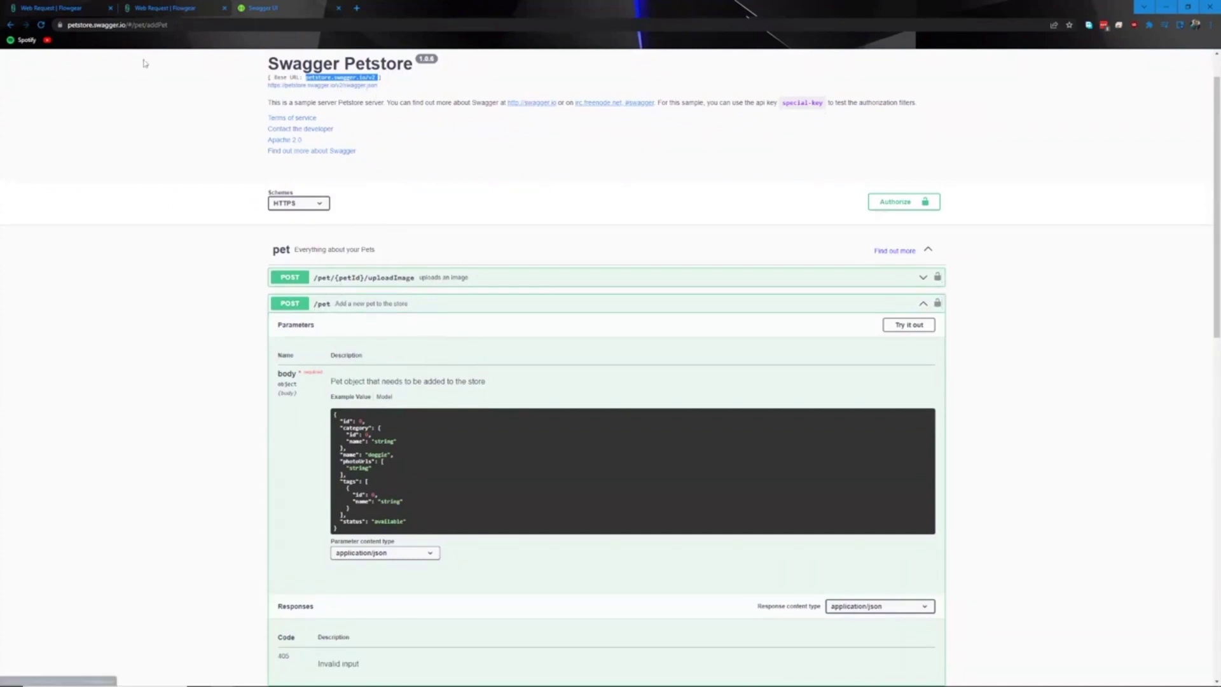
pyautogui.click(61, 9)
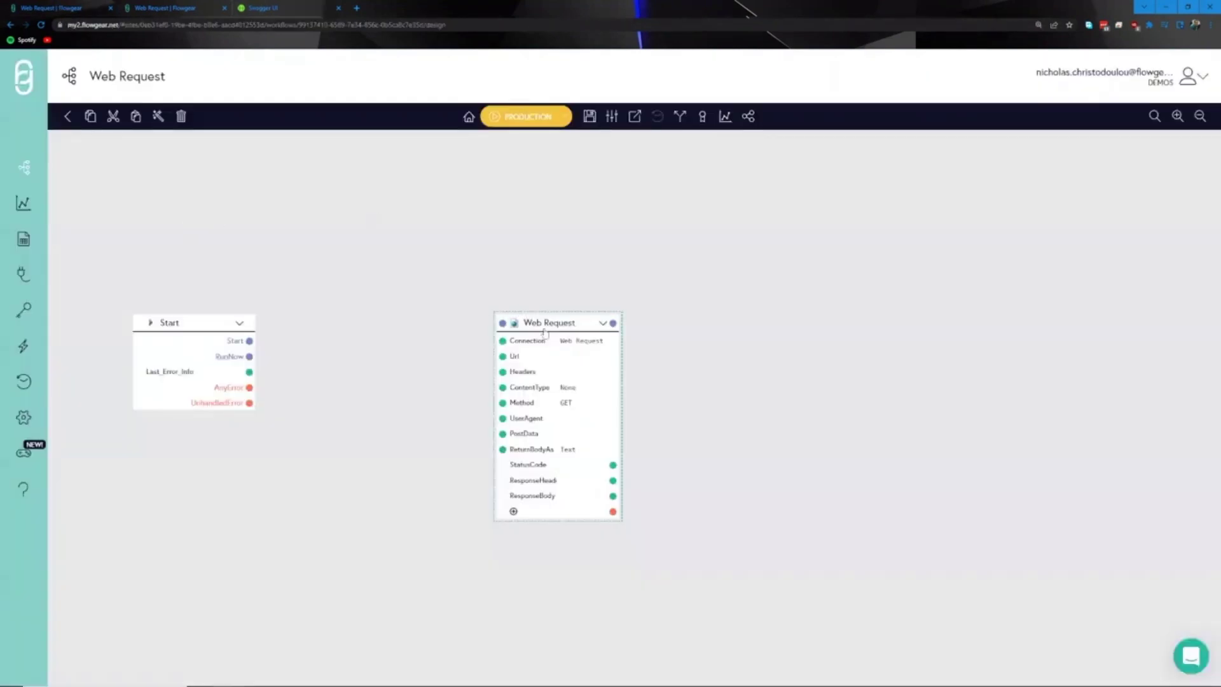
pyautogui.click(575, 356)
pyautogui.write('/pet')
pyautogui.press('Return')
# Step: In the Swagger documentation's available authorizations, enter an API key value for api_key, copy it and authorize
pyautogui.click(263, 9)
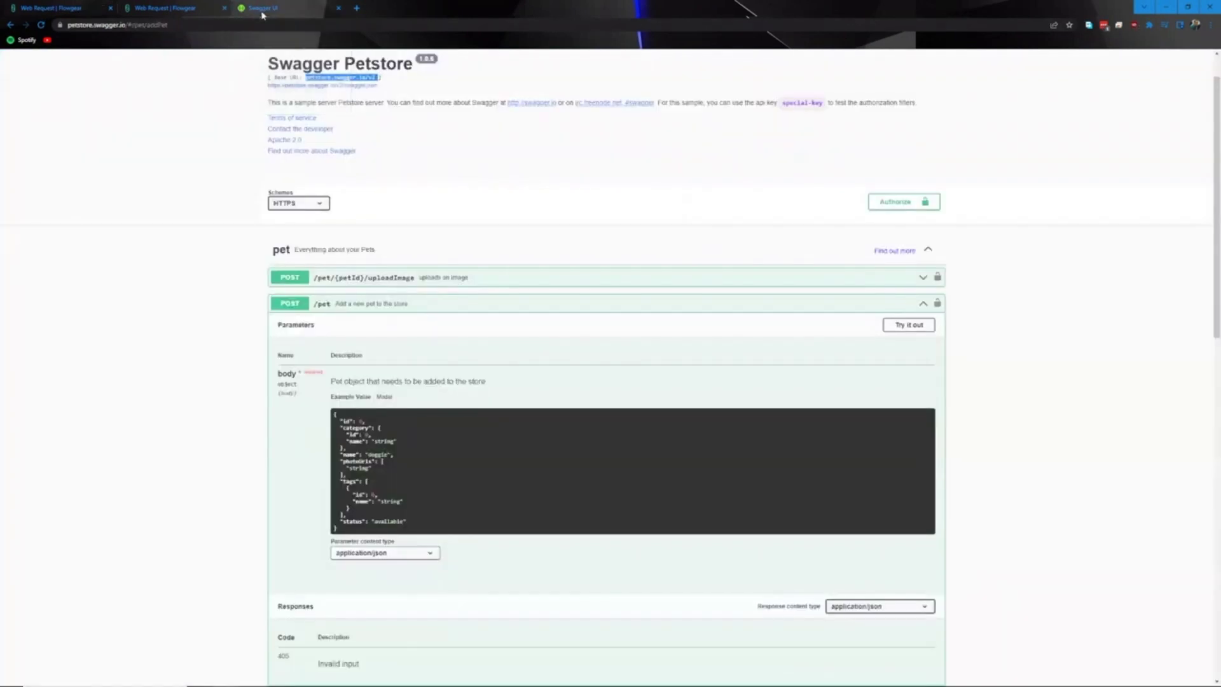
pyautogui.click(723, 199)
pyautogui.click(903, 202)
pyautogui.click(473, 319)
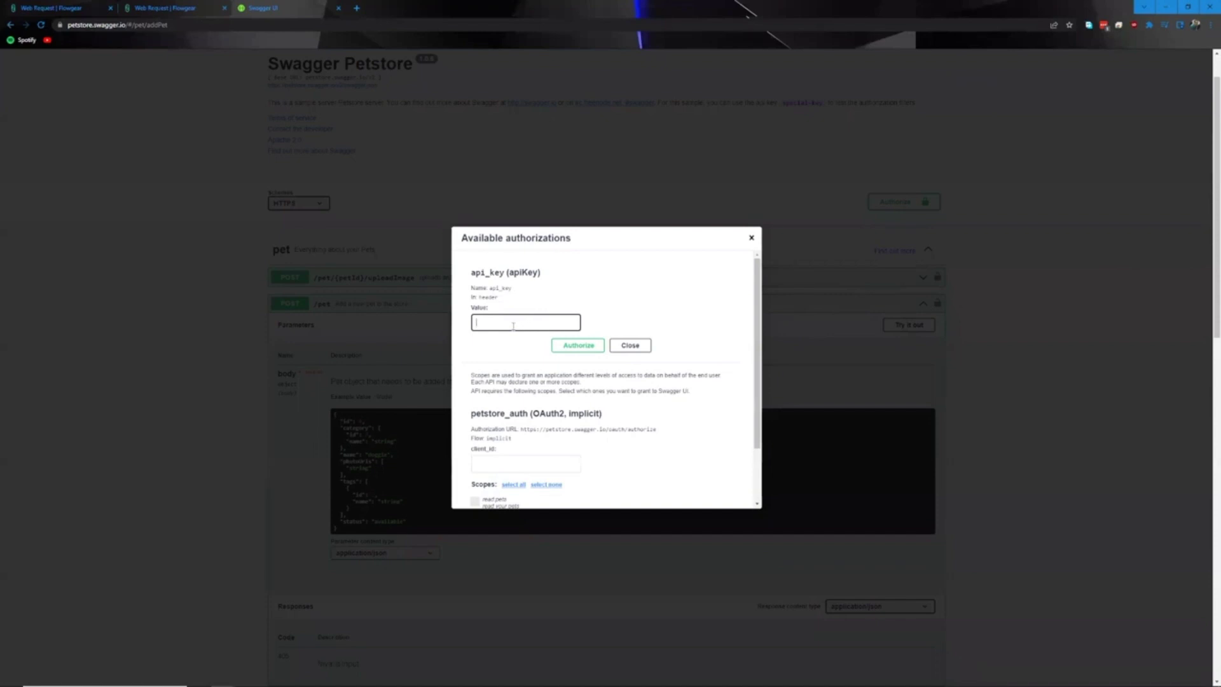
pyautogui.write('testapikey001')
pyautogui.hotkey('ctrl', 'a')
pyautogui.hotkey('ctrl', 'c')
pyautogui.click(598, 335)
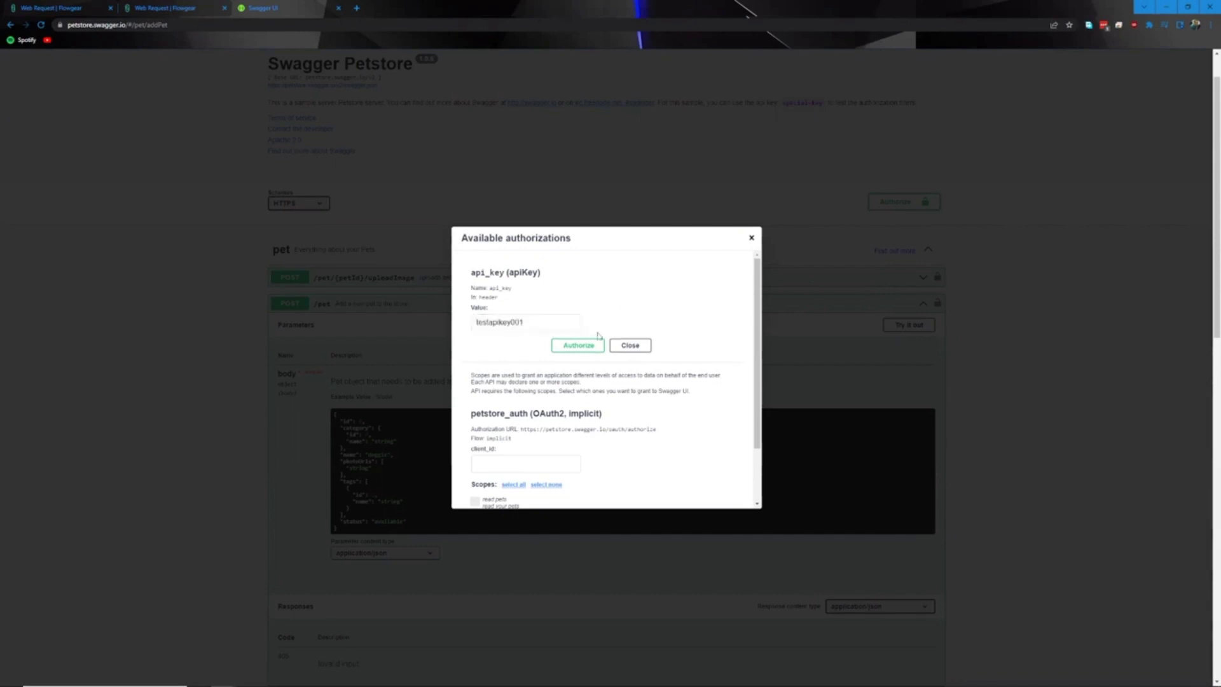
pyautogui.click(582, 346)
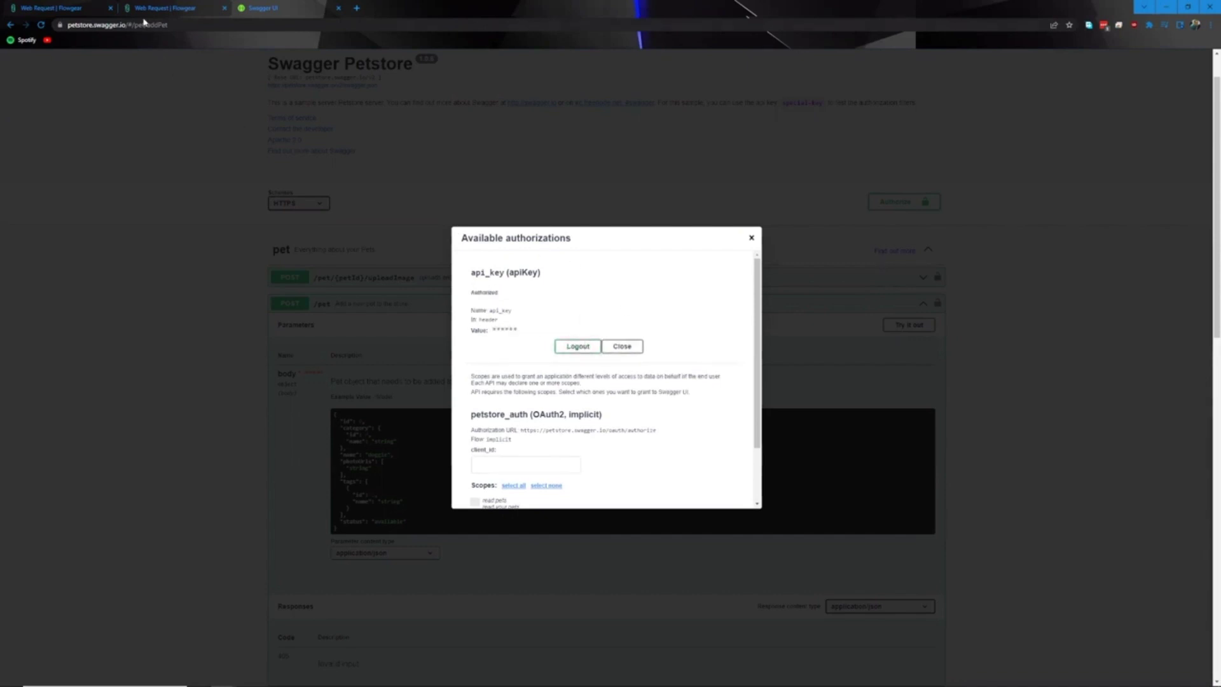
# Step: Back in the workflow, set the Web Request node's Headers to "Authorization: api_key" followed by the copied API key
pyautogui.click(43, 5)
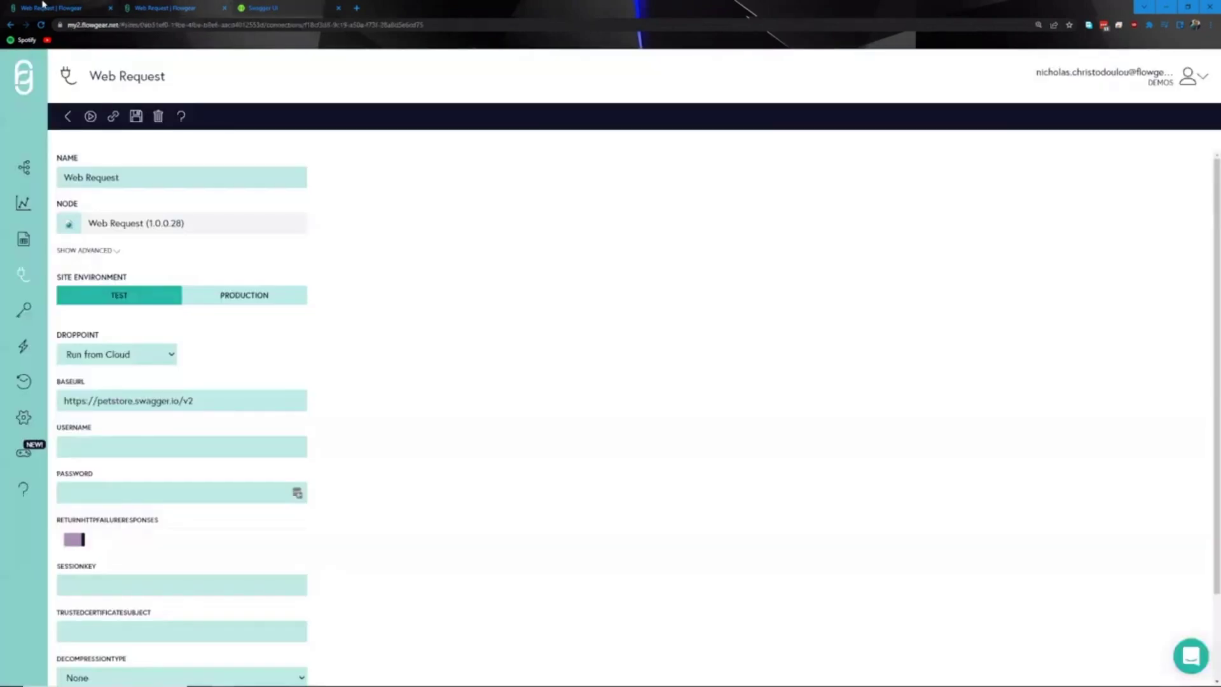
pyautogui.click(164, 8)
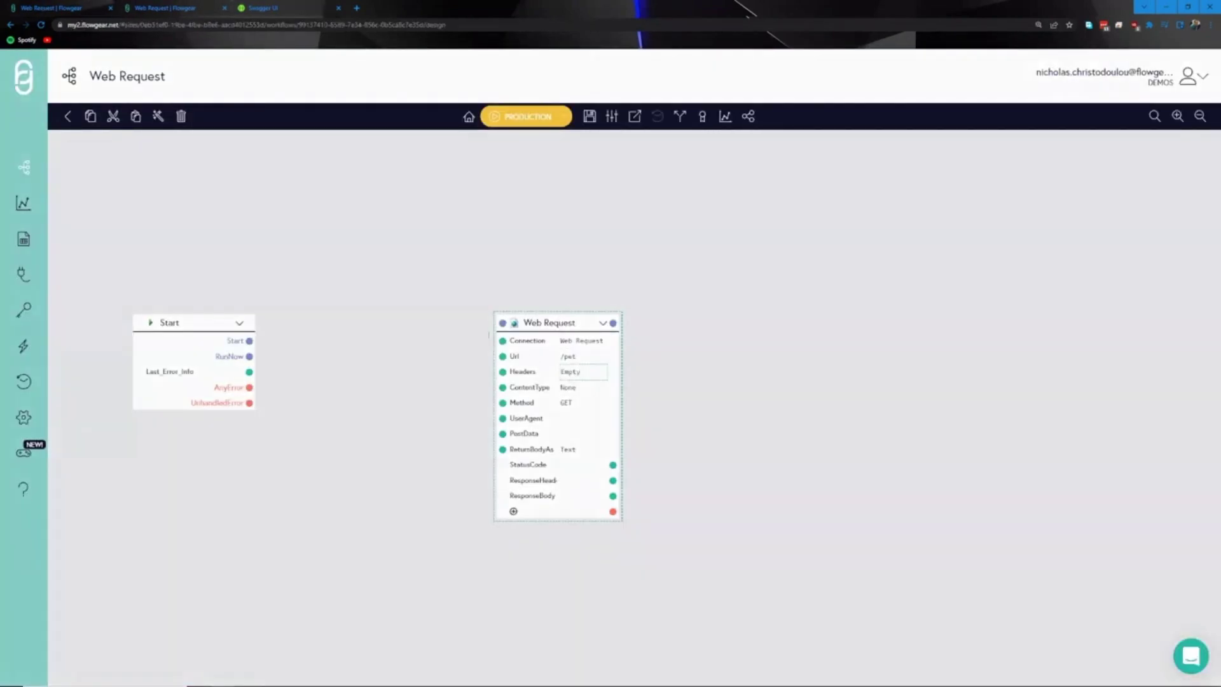
pyautogui.click(583, 372)
pyautogui.write('Aut')
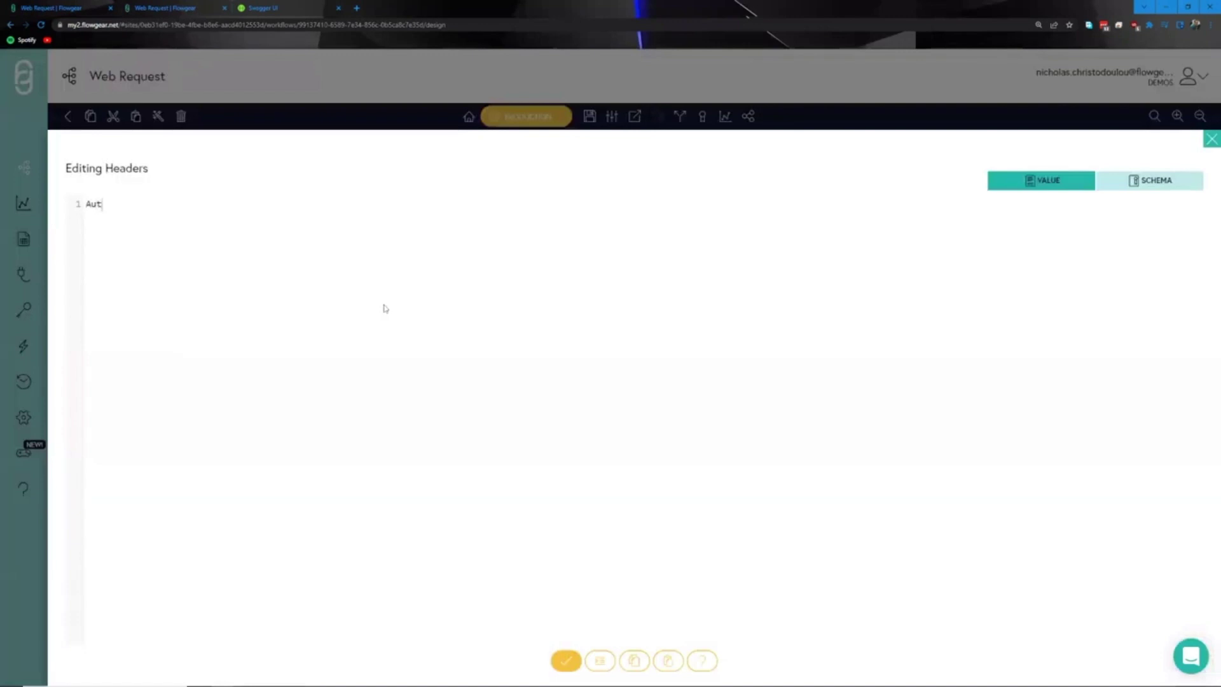
pyautogui.write('horization: api_key')
pyautogui.hotkey('ctrl', 'v')
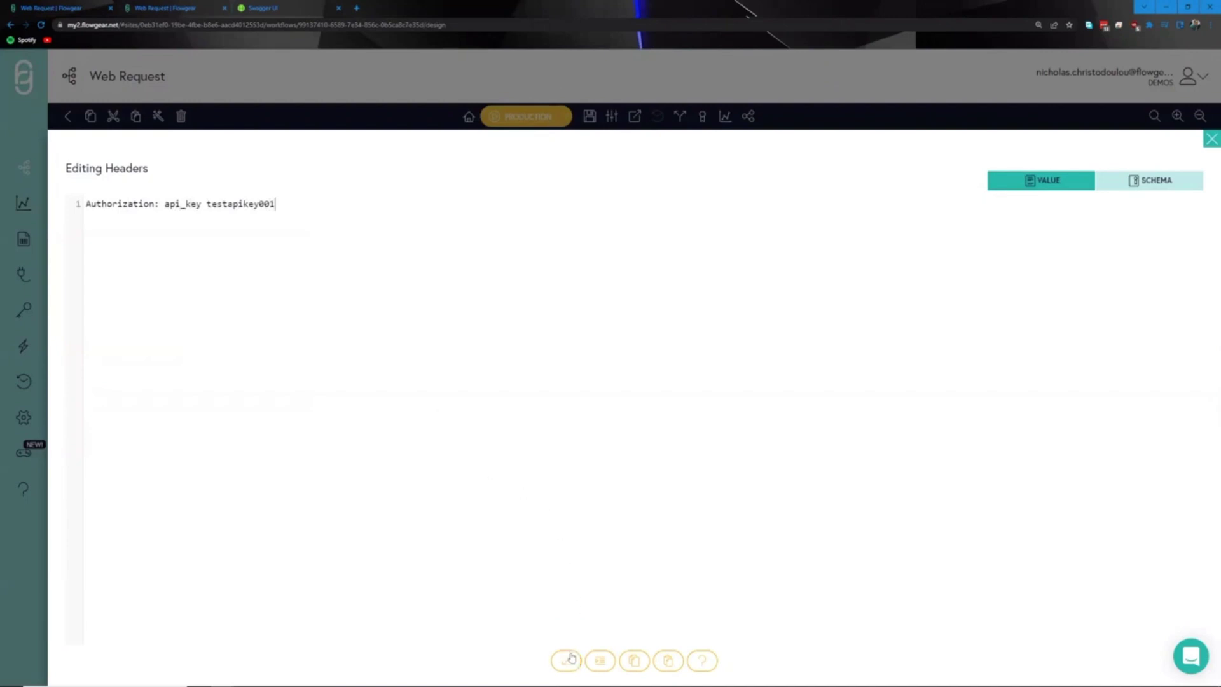
pyautogui.click(571, 659)
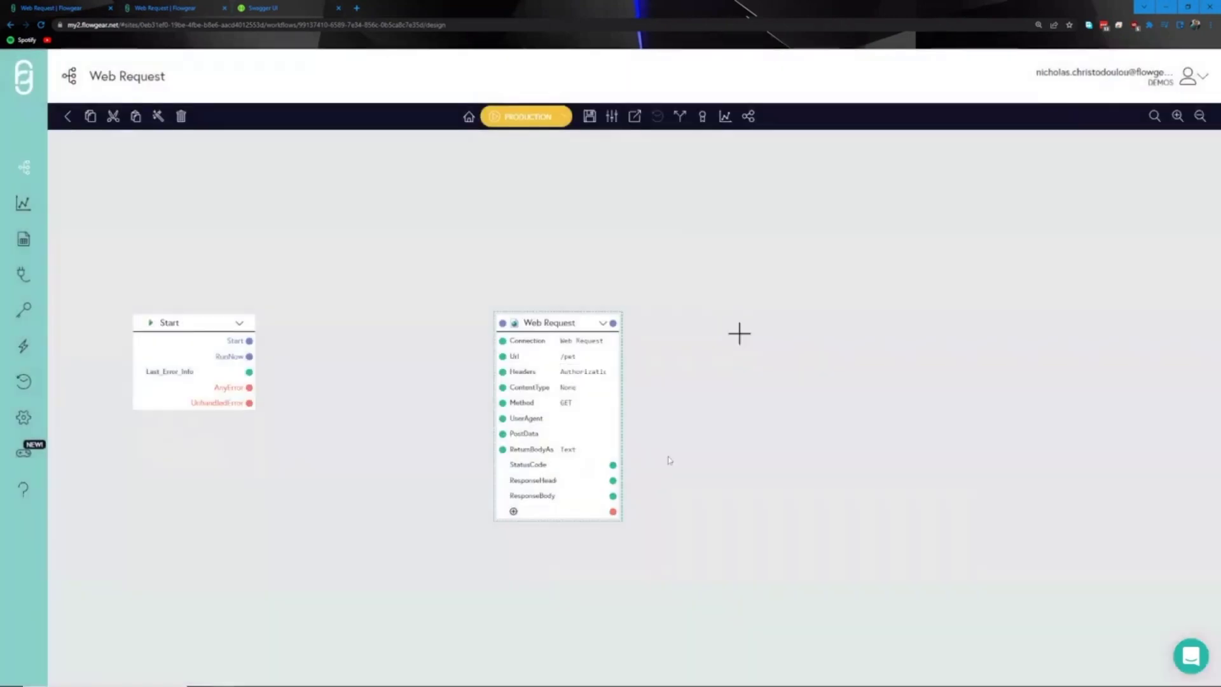
# Step: Set the Web Request node's ContentType to Application_Json and its Method to POST
pyautogui.click(612, 389)
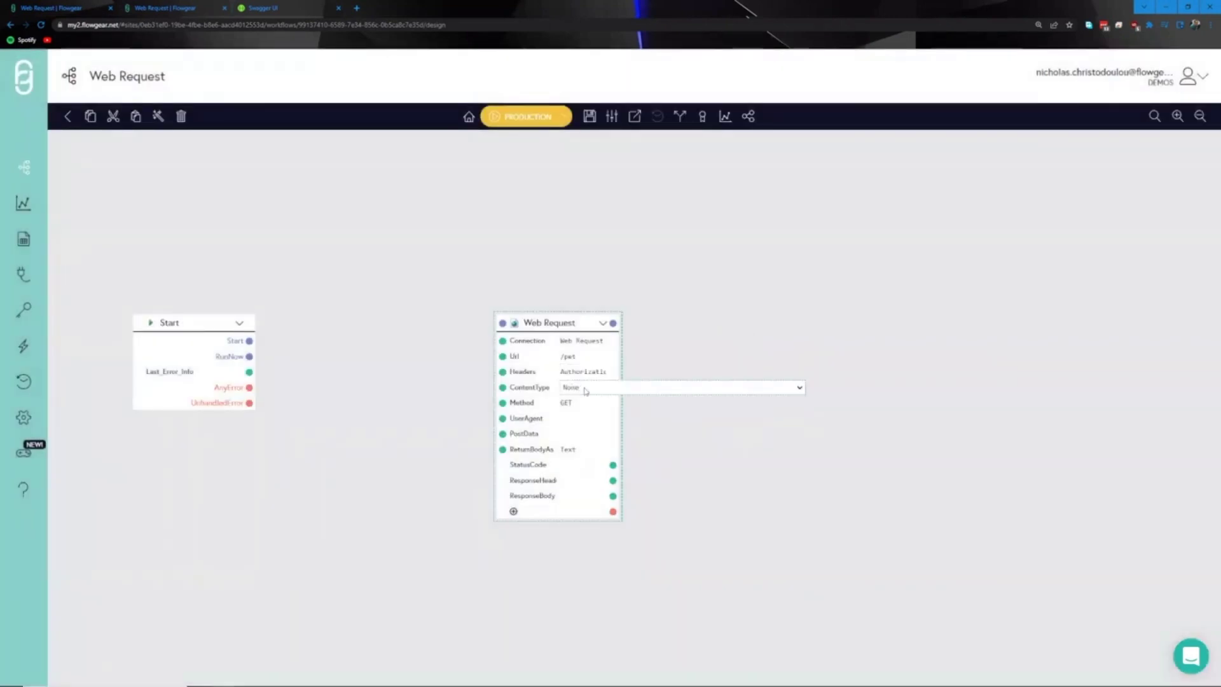
pyautogui.click(586, 389)
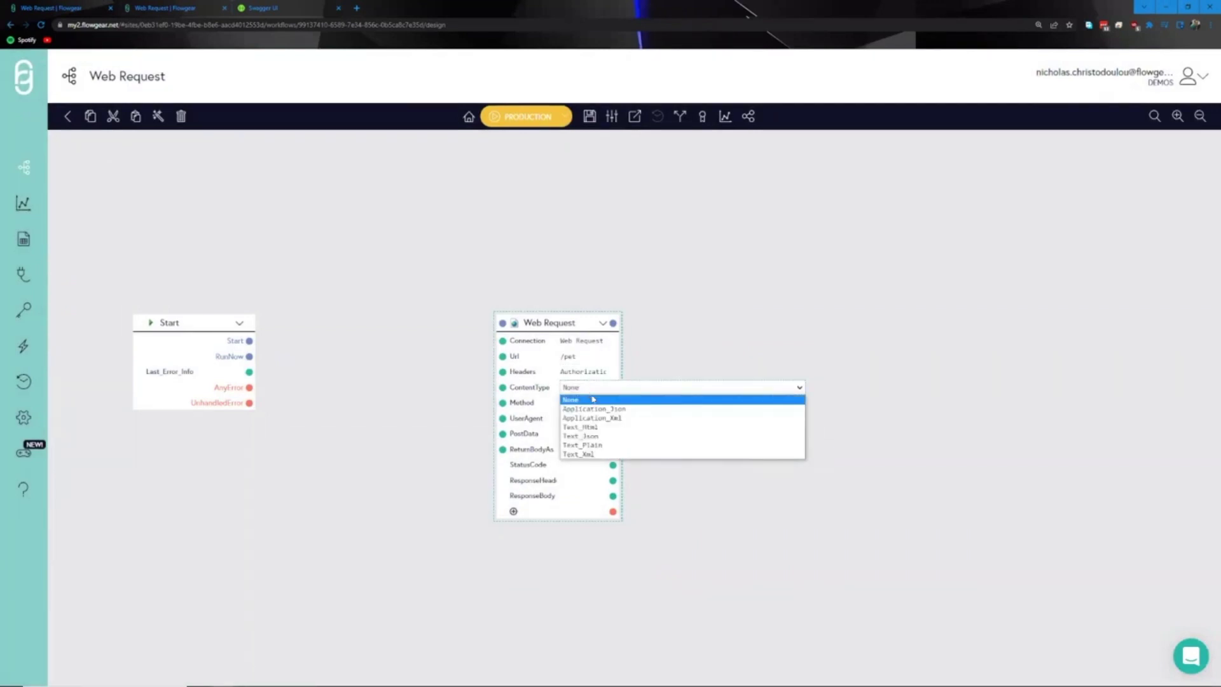
pyautogui.click(596, 410)
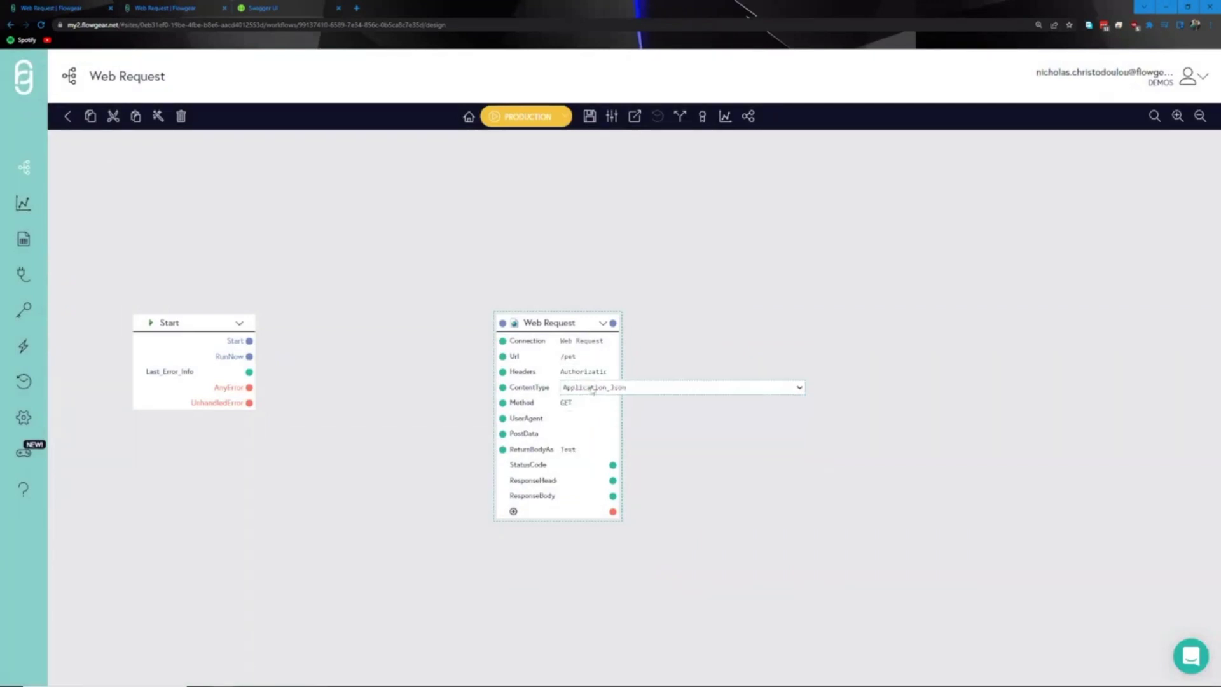
pyautogui.click(594, 403)
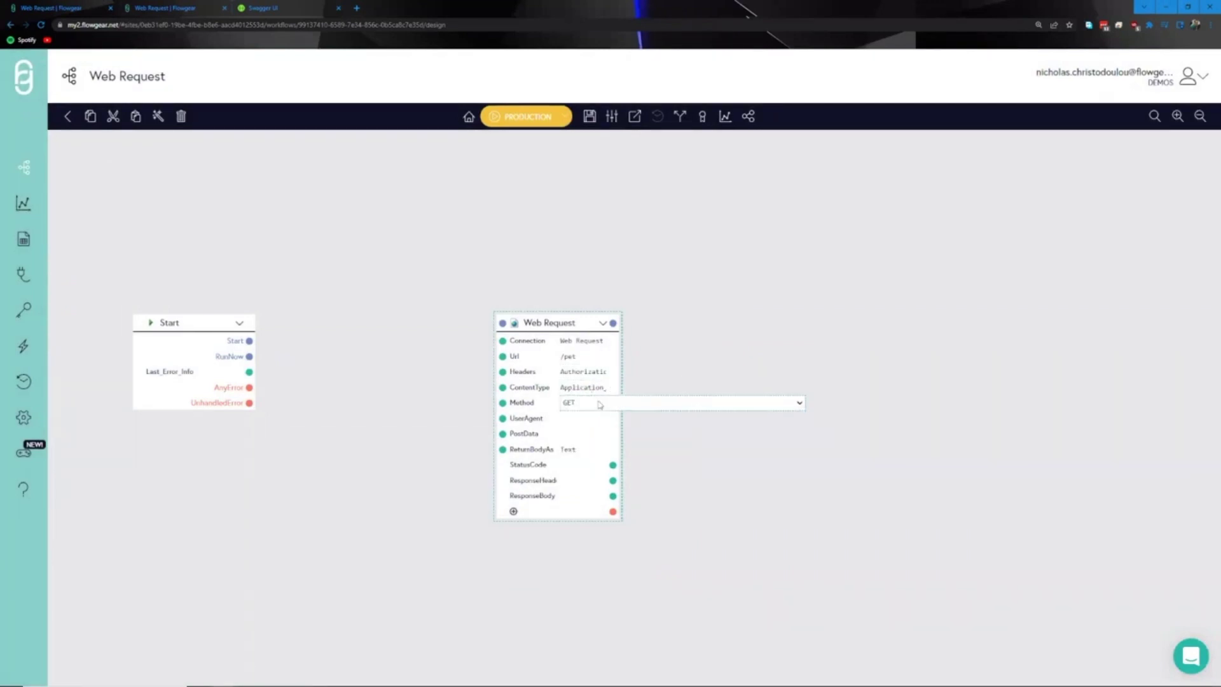
pyautogui.click(580, 409)
pyautogui.click(586, 426)
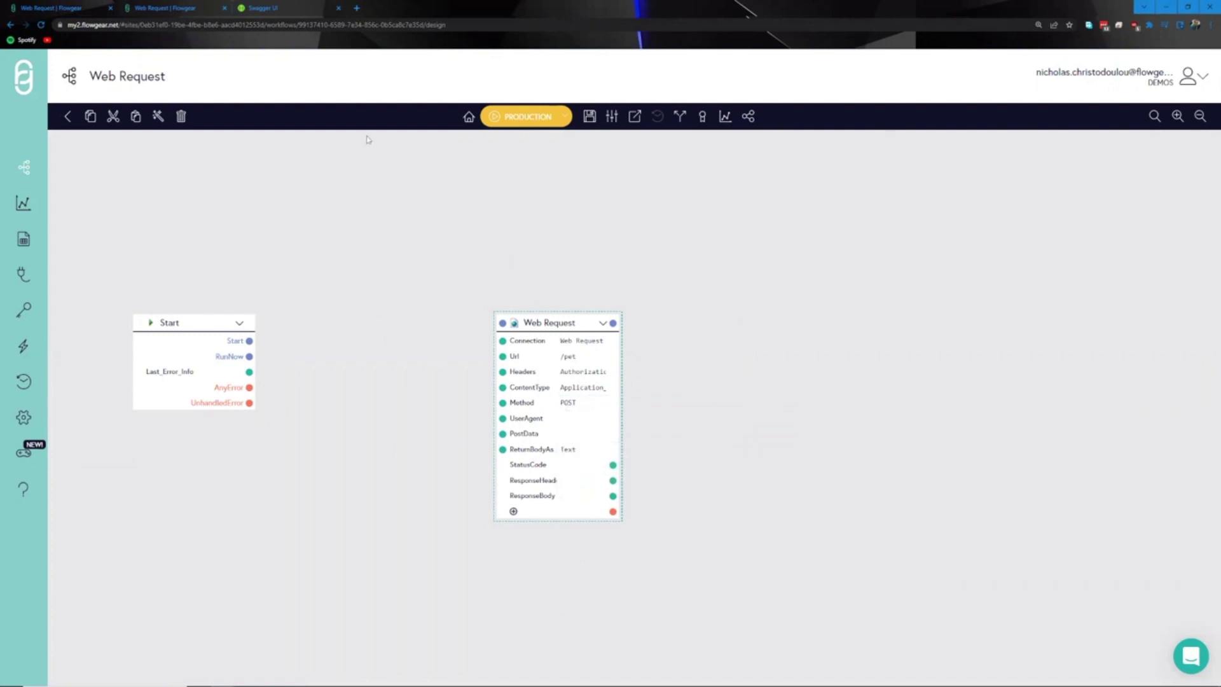
# Step: Copy the POST /pet example JSON body from the Swagger documentation into the Web Request node's PostData
pyautogui.click(273, 9)
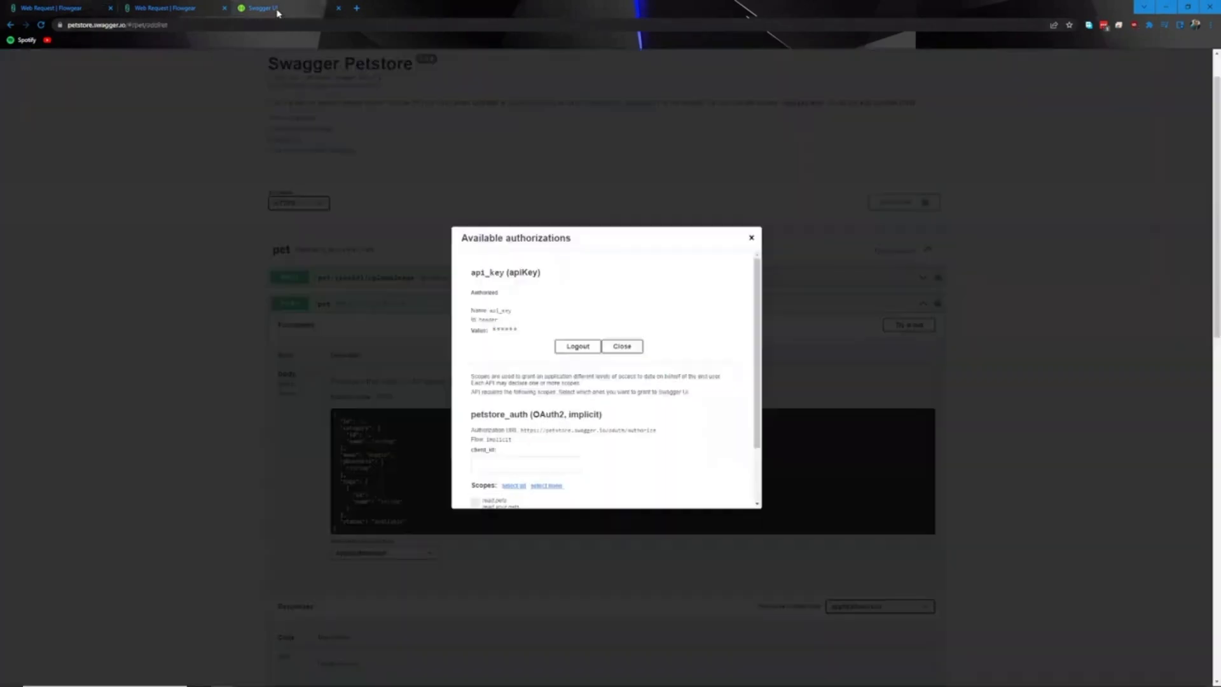
pyautogui.click(633, 345)
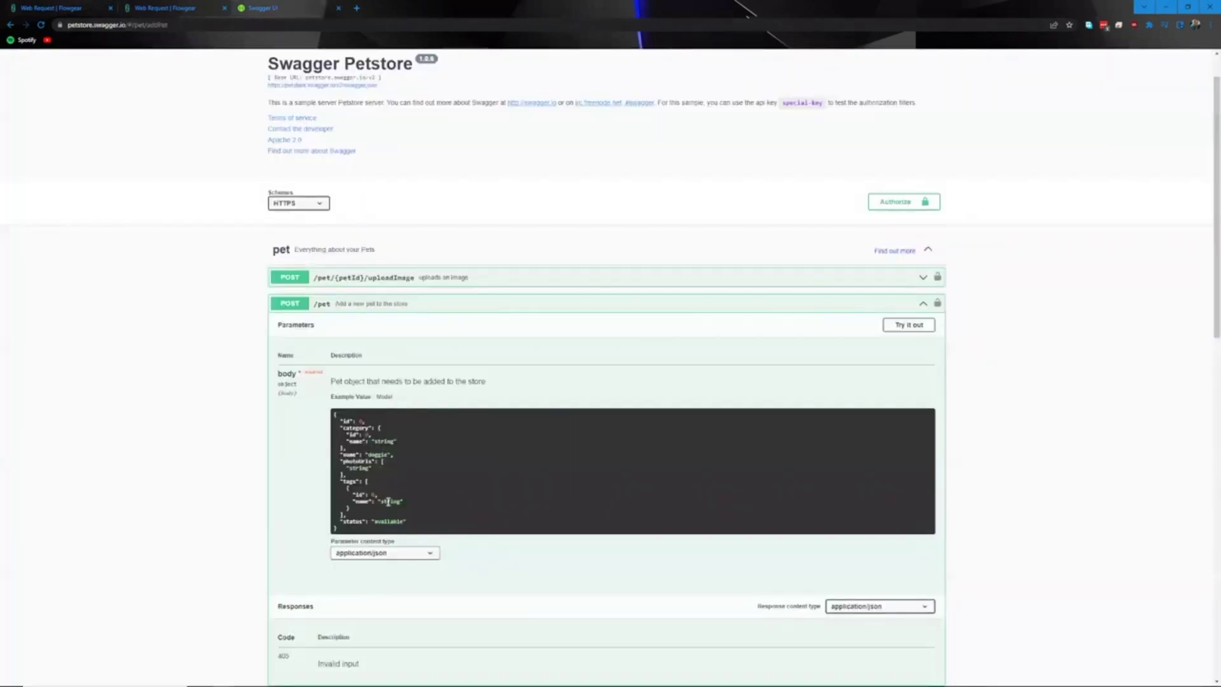
pyautogui.moveTo(341, 528); pyautogui.dragTo(332, 418)
pyautogui.hotkey('ctrl', 'c')
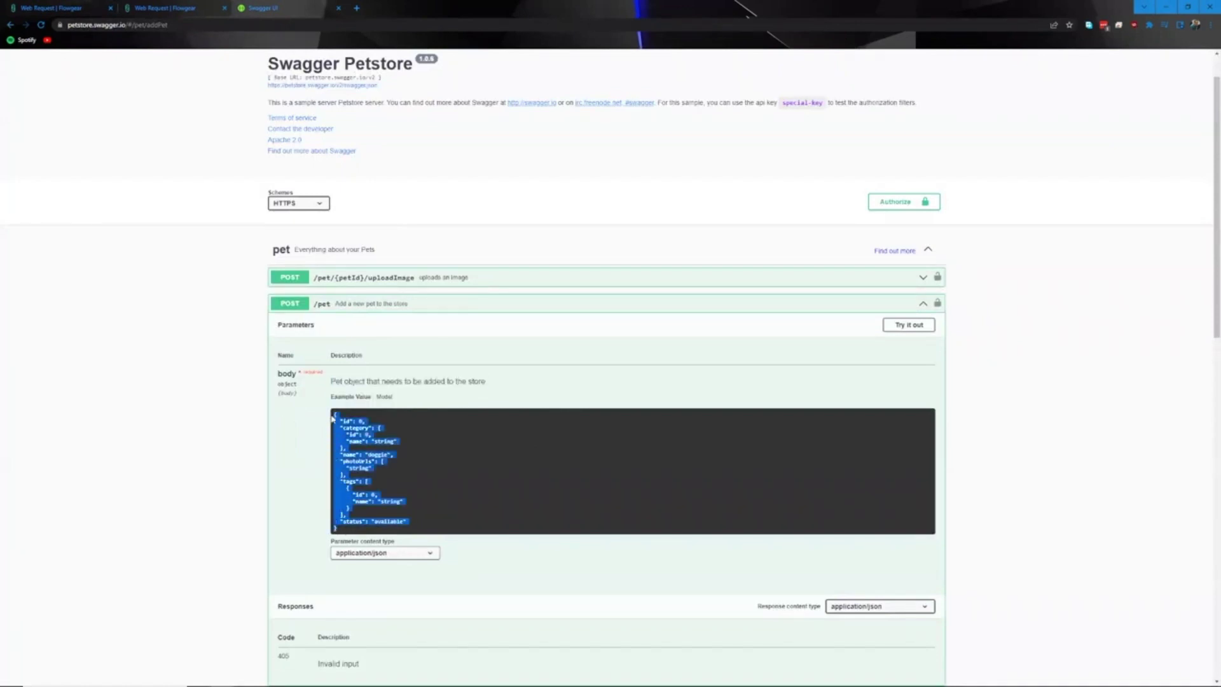
pyautogui.hotkey('ctrl', 'shift', 'Tab')
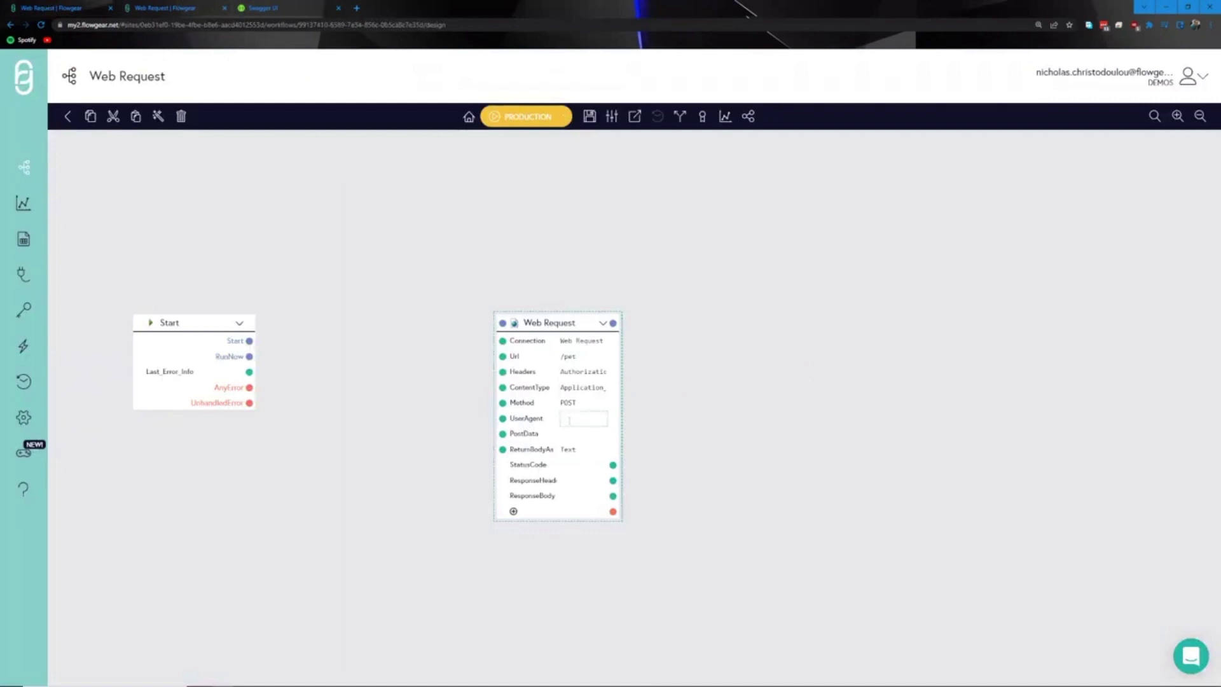
pyautogui.click(569, 433)
pyautogui.hotkey('ctrl', 'v')
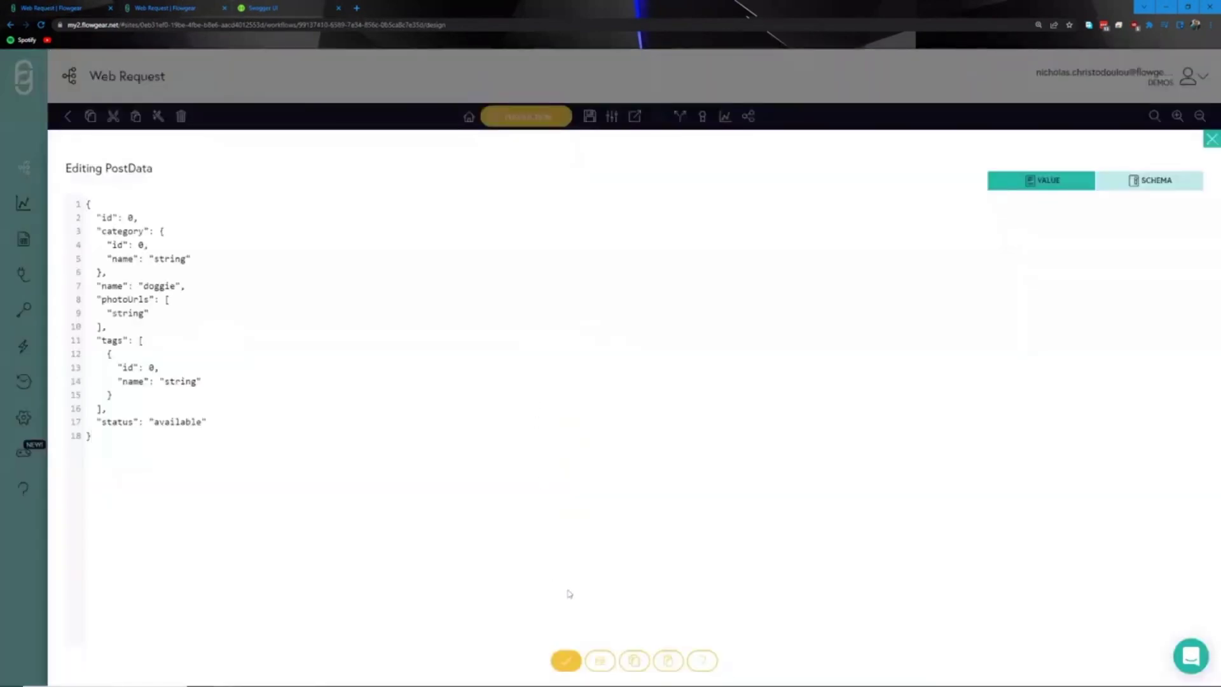
pyautogui.click(566, 660)
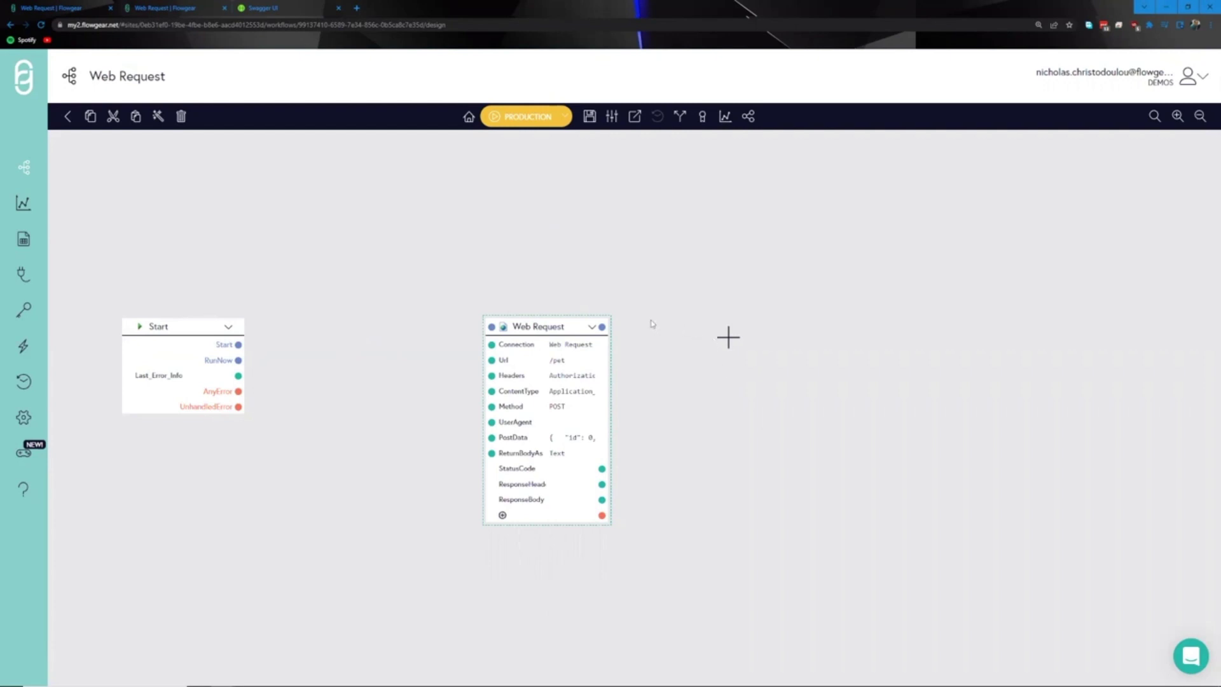
# Step: Run the Web Request node on its own in the test environment
pyautogui.click(591, 327)
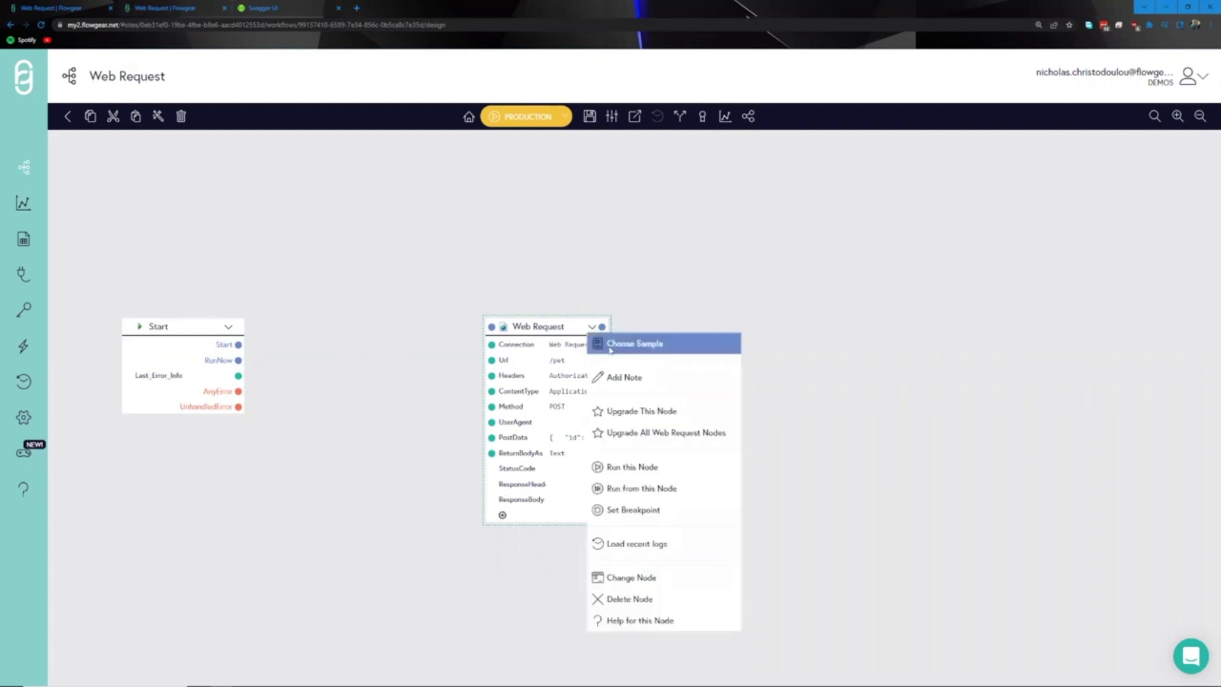
pyautogui.click(632, 466)
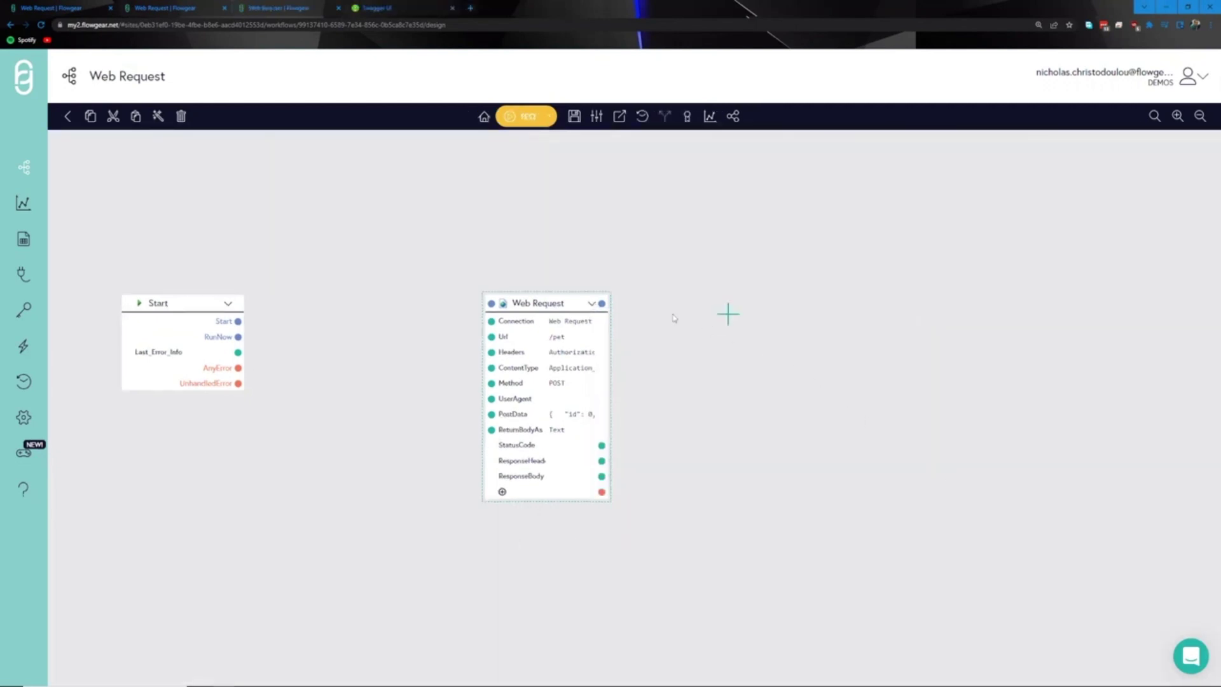
pyautogui.click(591, 305)
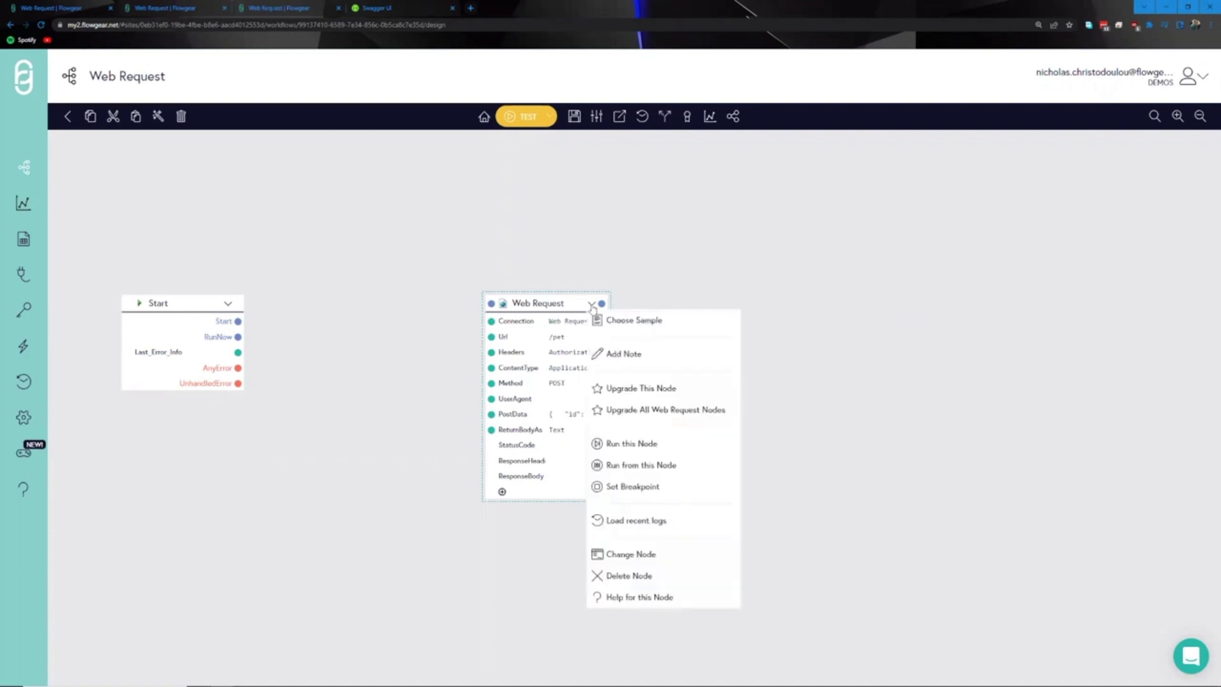
pyautogui.click(626, 447)
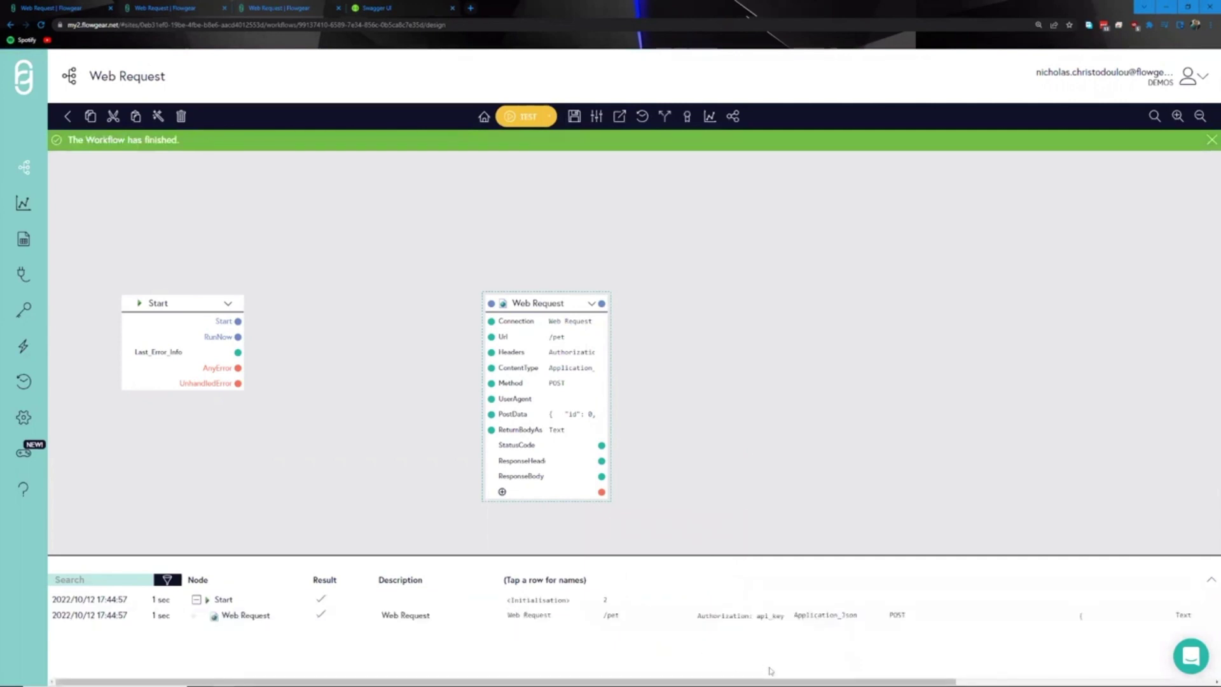
# Step: Inspect the Web Request run's status code and the pet id in its ResponseBody, then check the node's ContentType and PostData
pyautogui.moveTo(771, 679); pyautogui.dragTo(1097, 676)
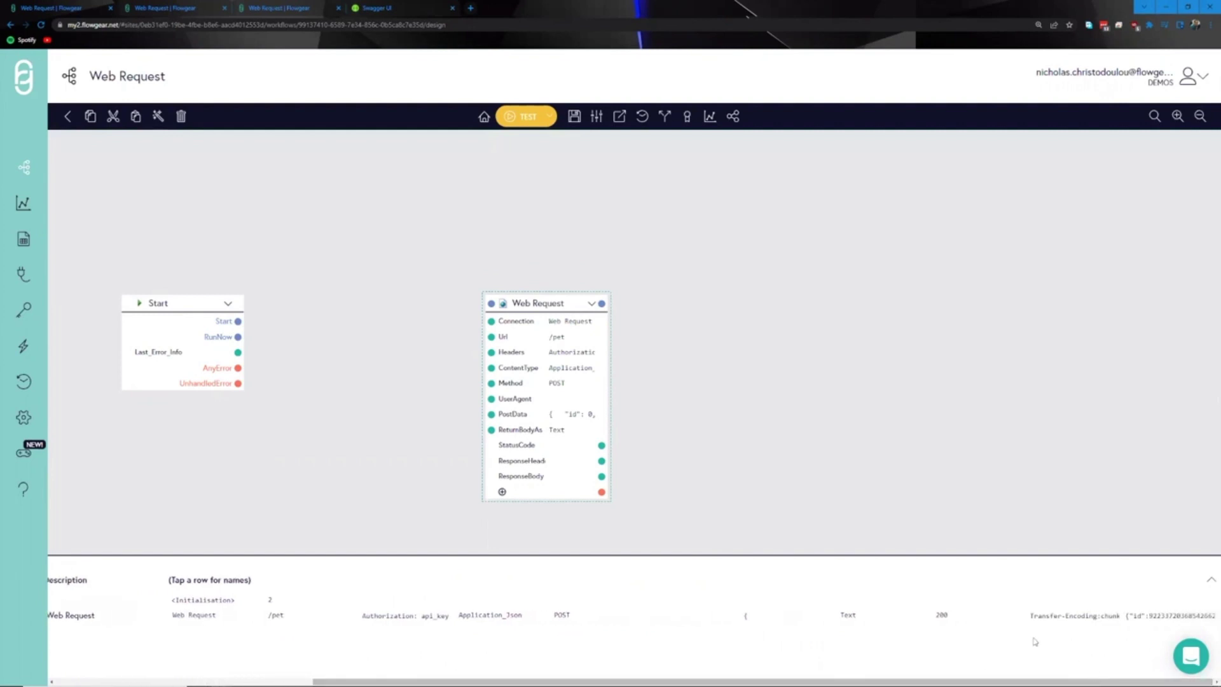
pyautogui.click(963, 615)
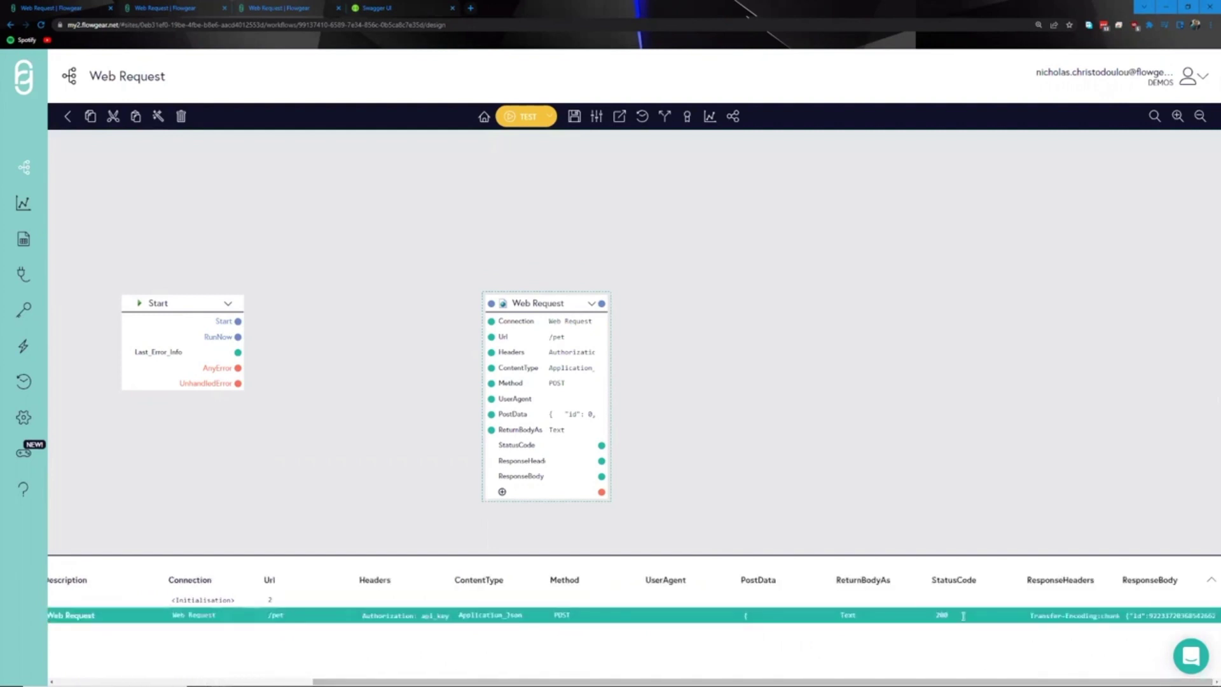
pyautogui.click(1170, 615)
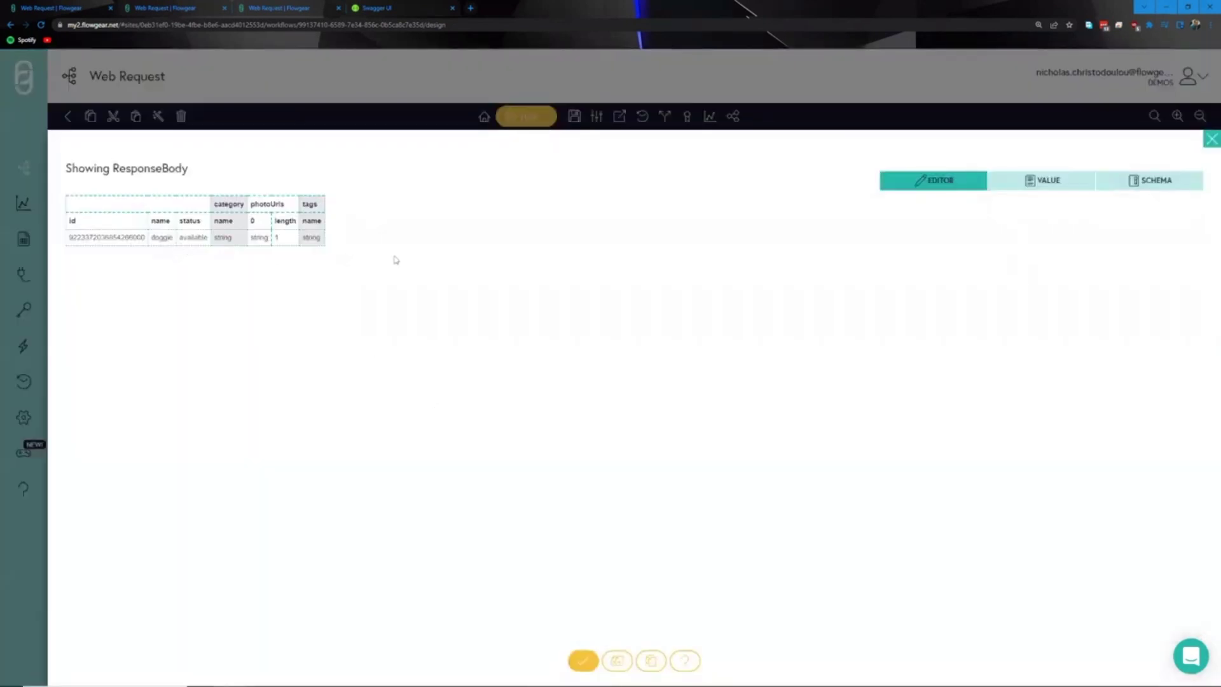
pyautogui.doubleClick(102, 237)
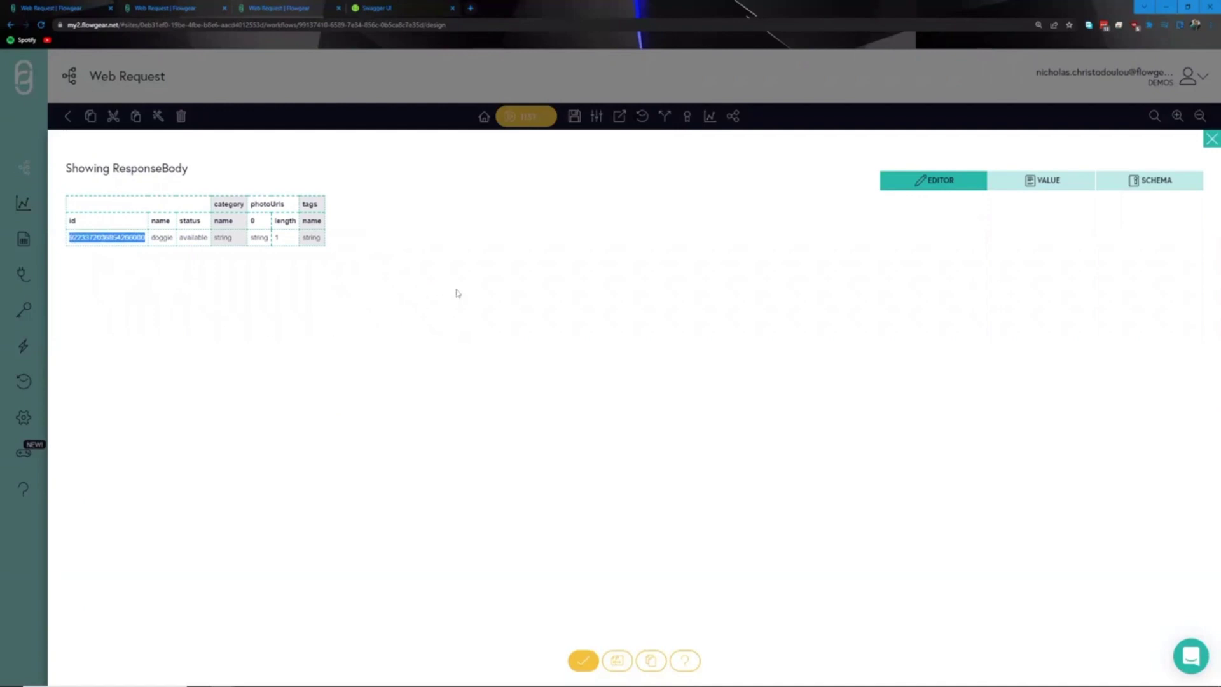
pyautogui.click(462, 107)
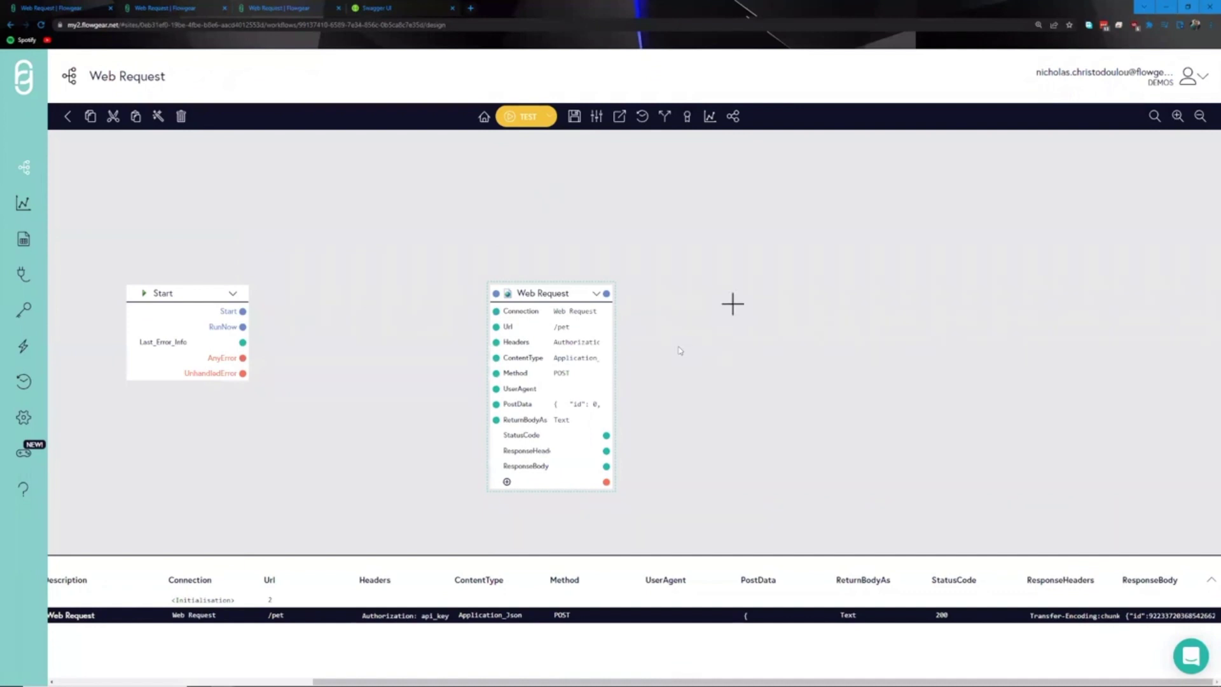
pyautogui.click(576, 357)
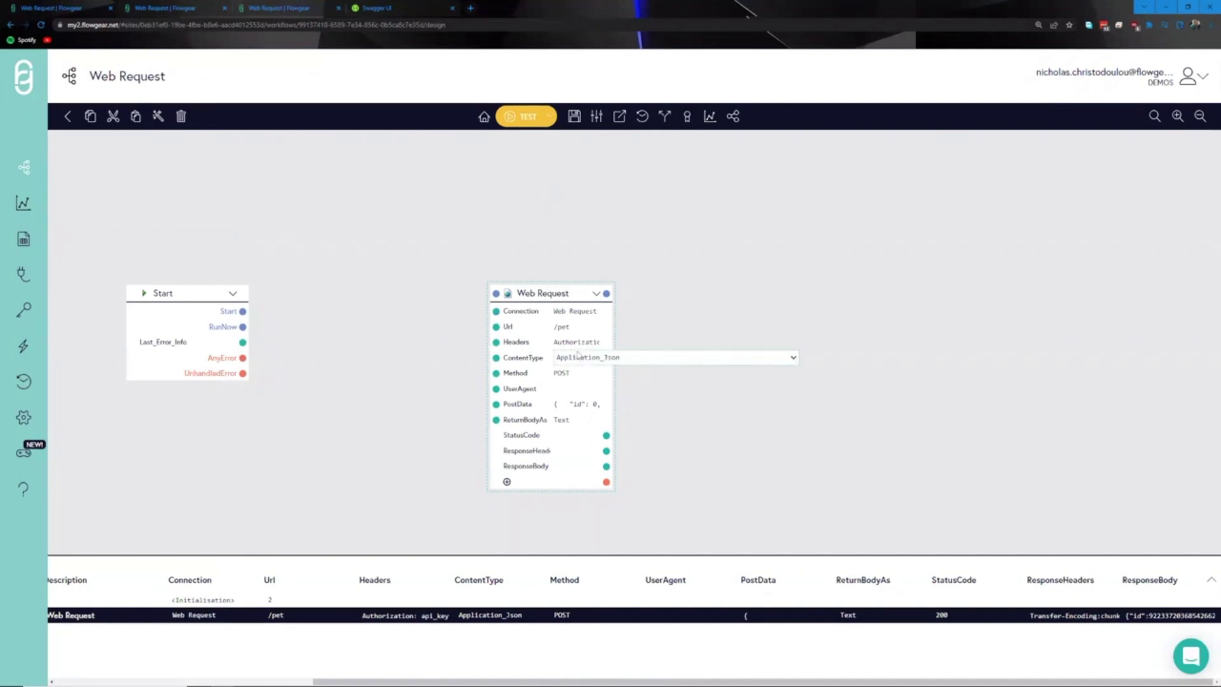
pyautogui.click(588, 404)
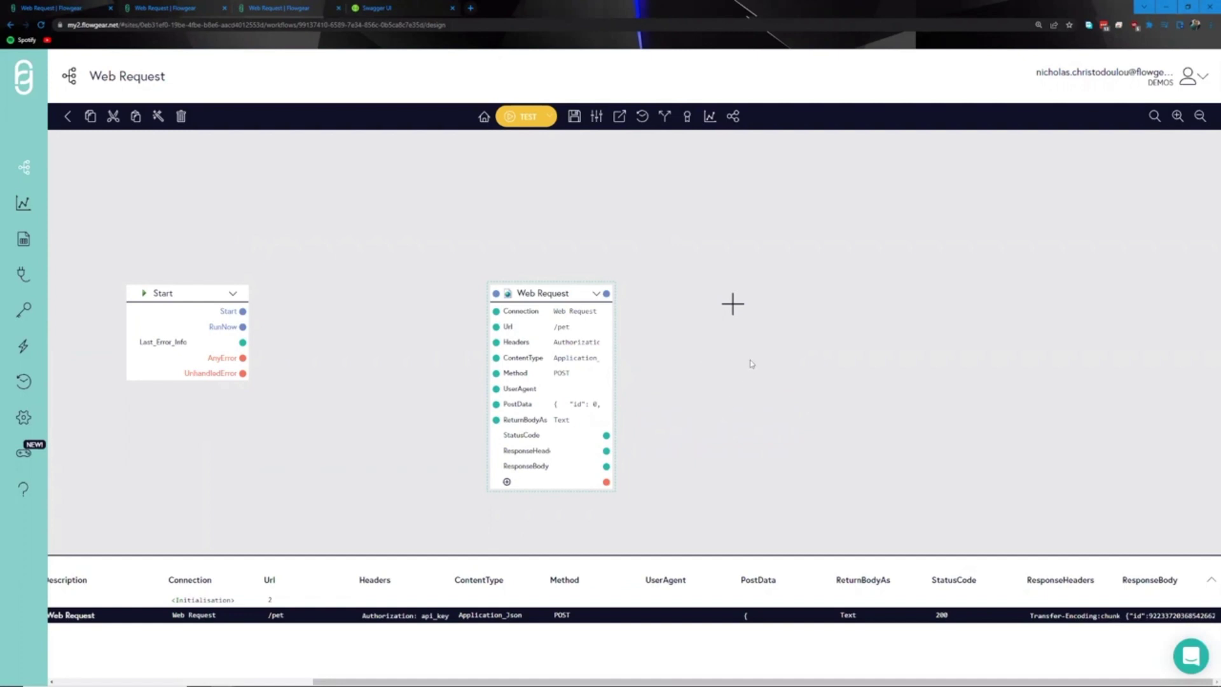
# Step: Make room before the Web Request node, add a Salesforce node after Start, and set its Connection to Sandbox
pyautogui.moveTo(572, 408)
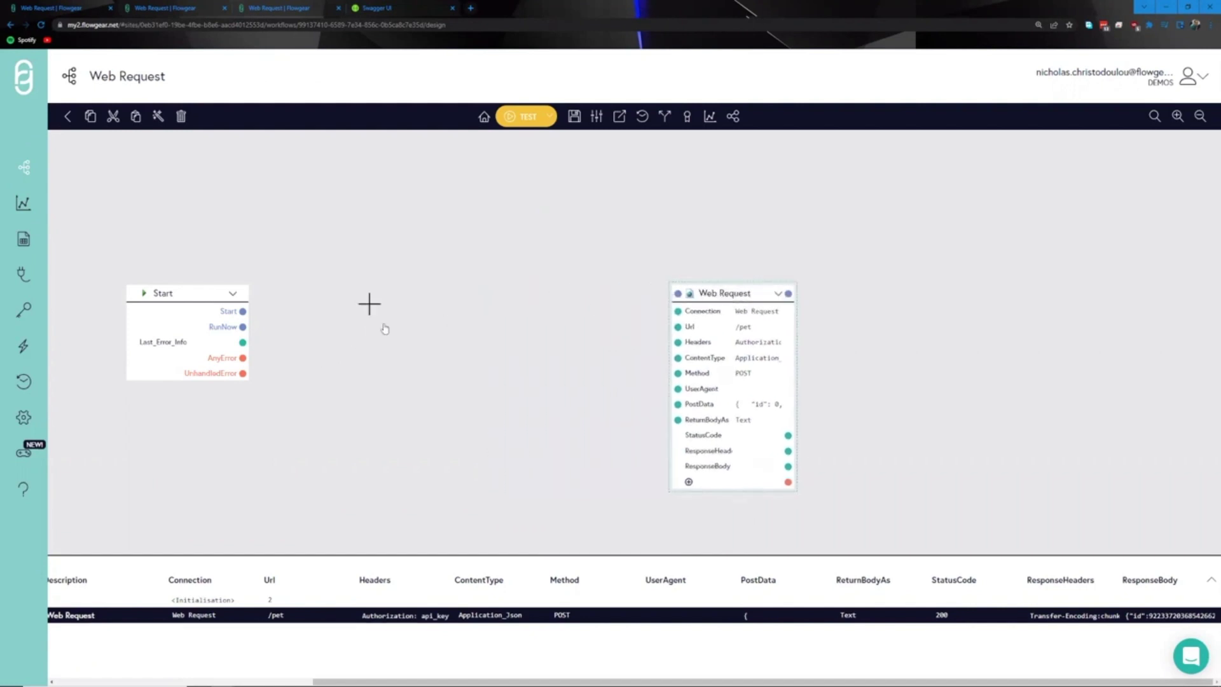
pyautogui.click(368, 304)
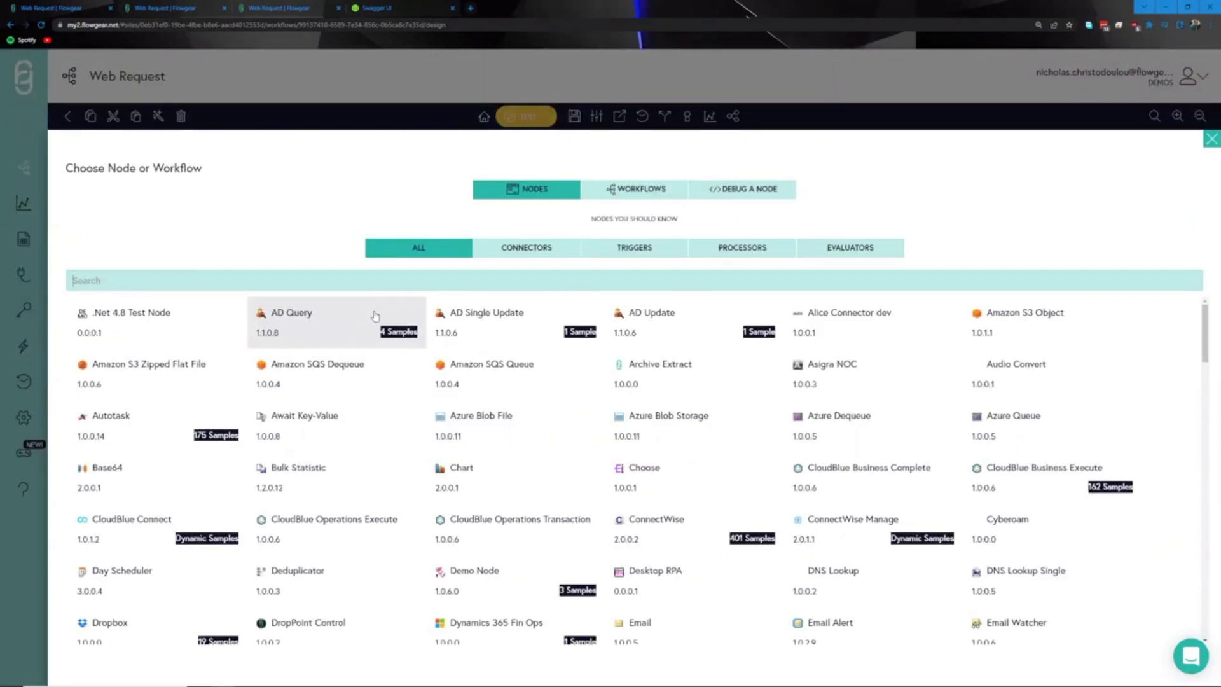
pyautogui.write('sales')
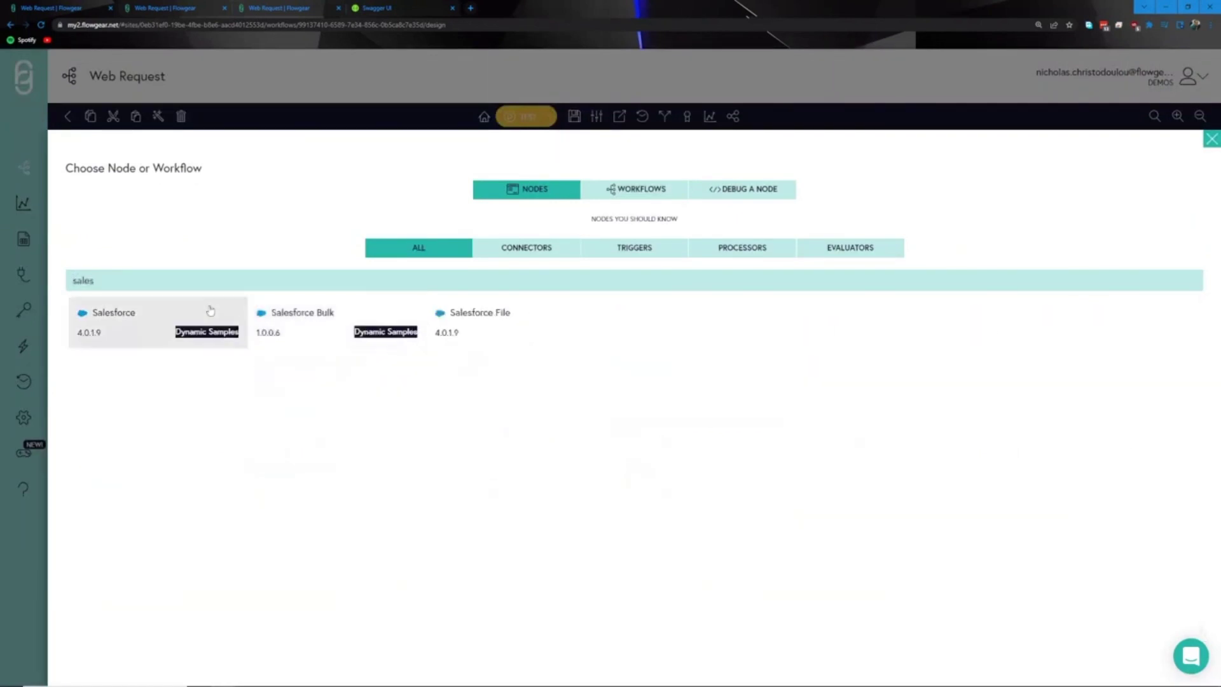
pyautogui.click(210, 311)
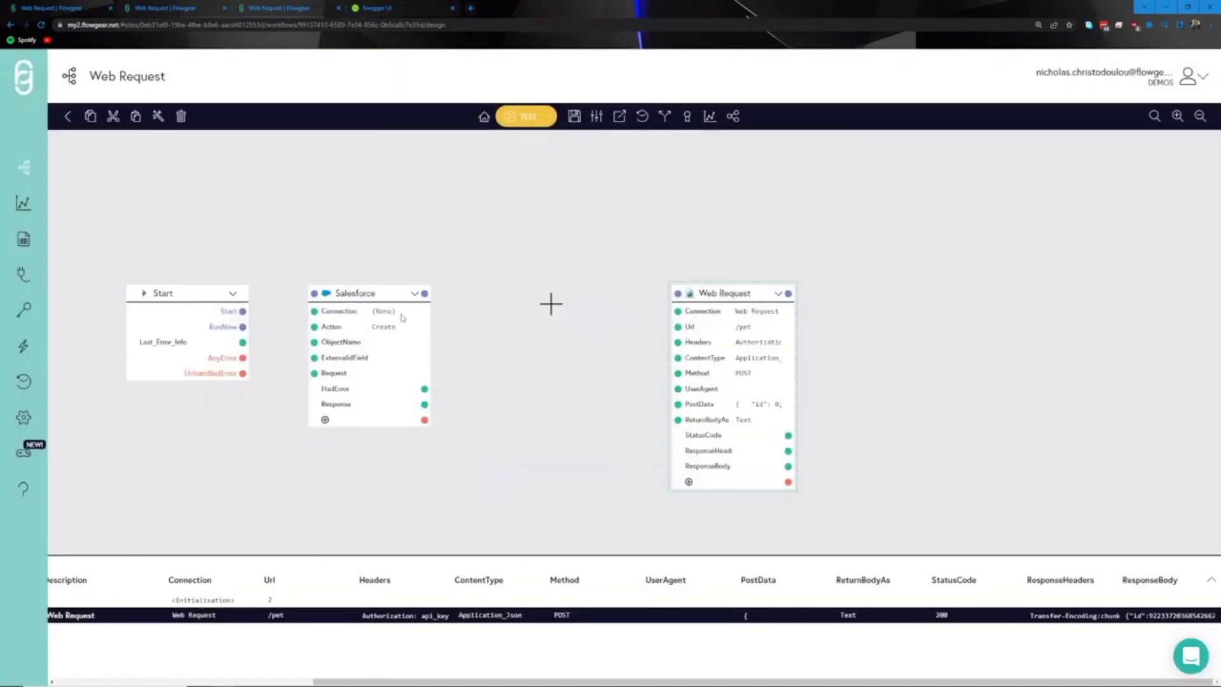
pyautogui.click(394, 311)
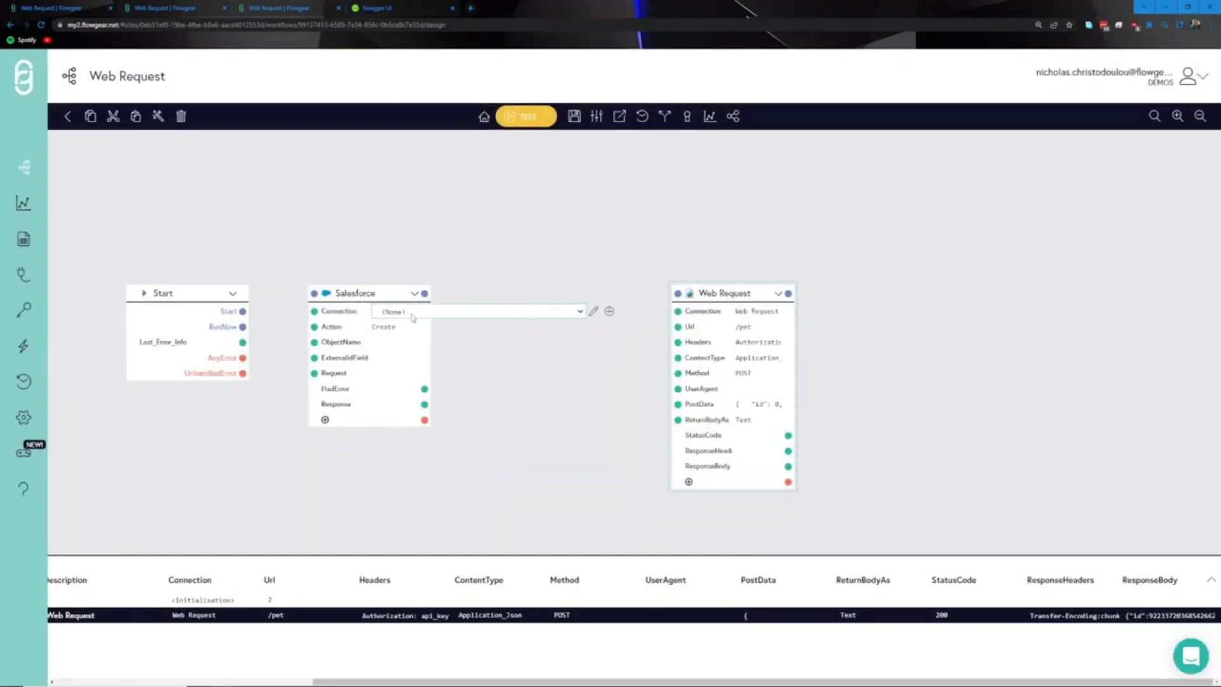
pyautogui.click(412, 313)
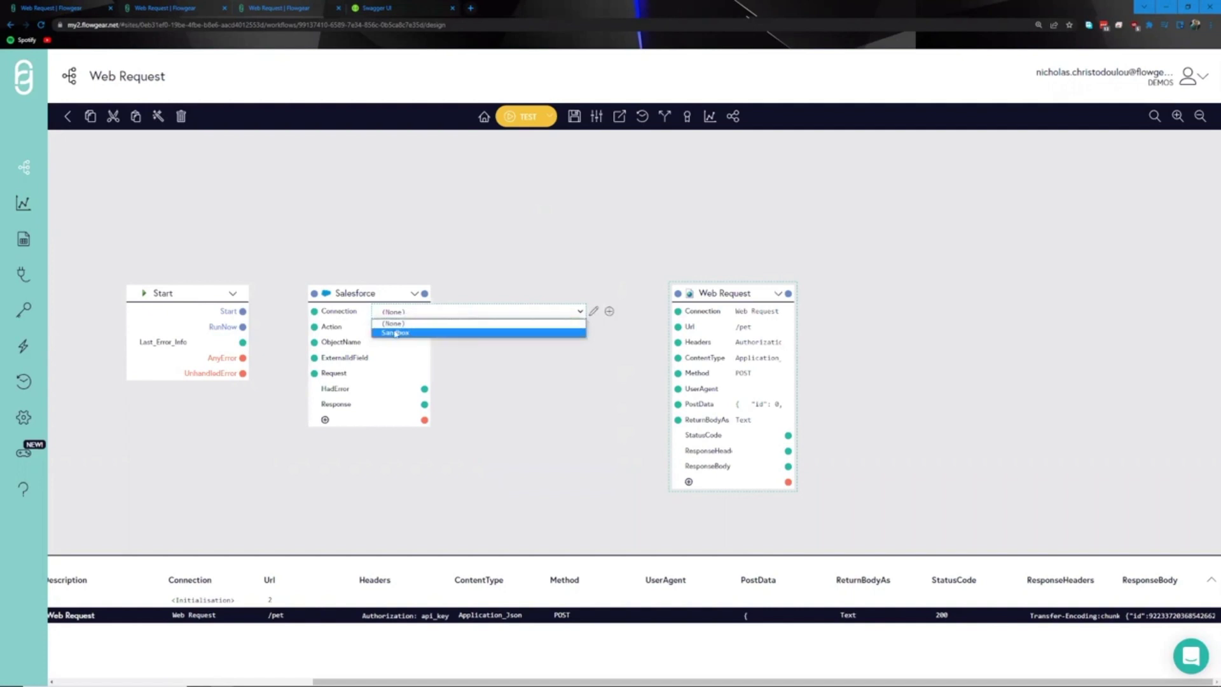
pyautogui.click(396, 332)
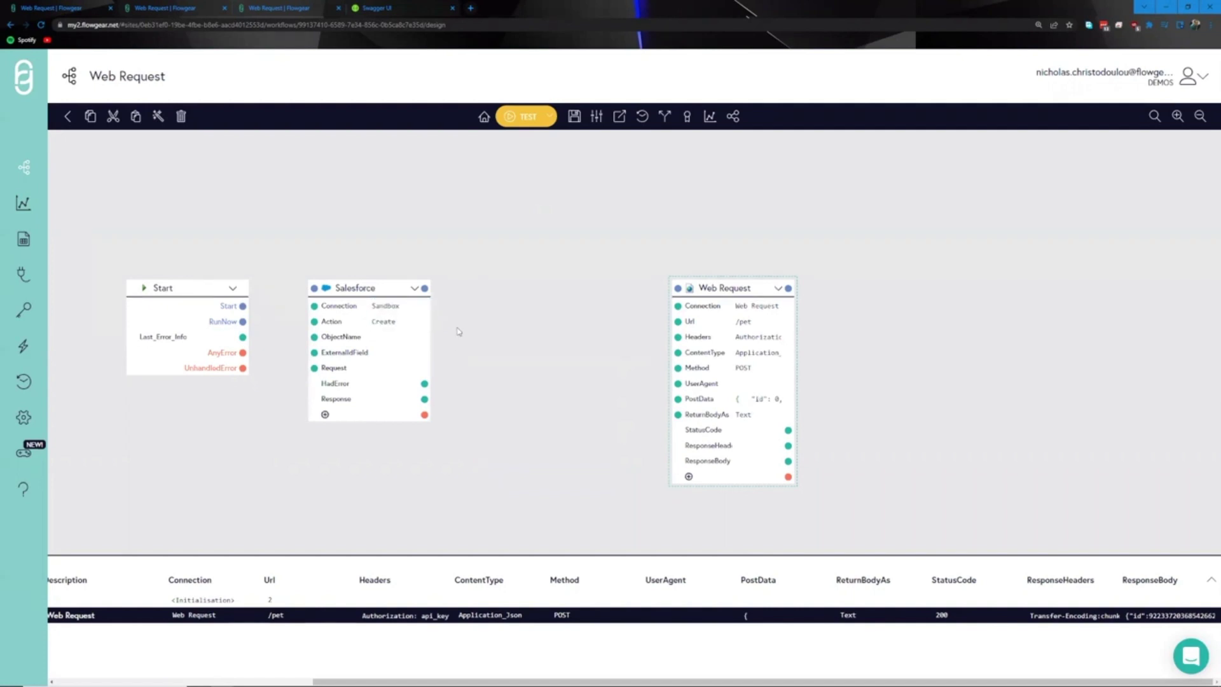
# Step: Find the Query Contact sample and apply it to the Salesforce node
pyautogui.click(414, 289)
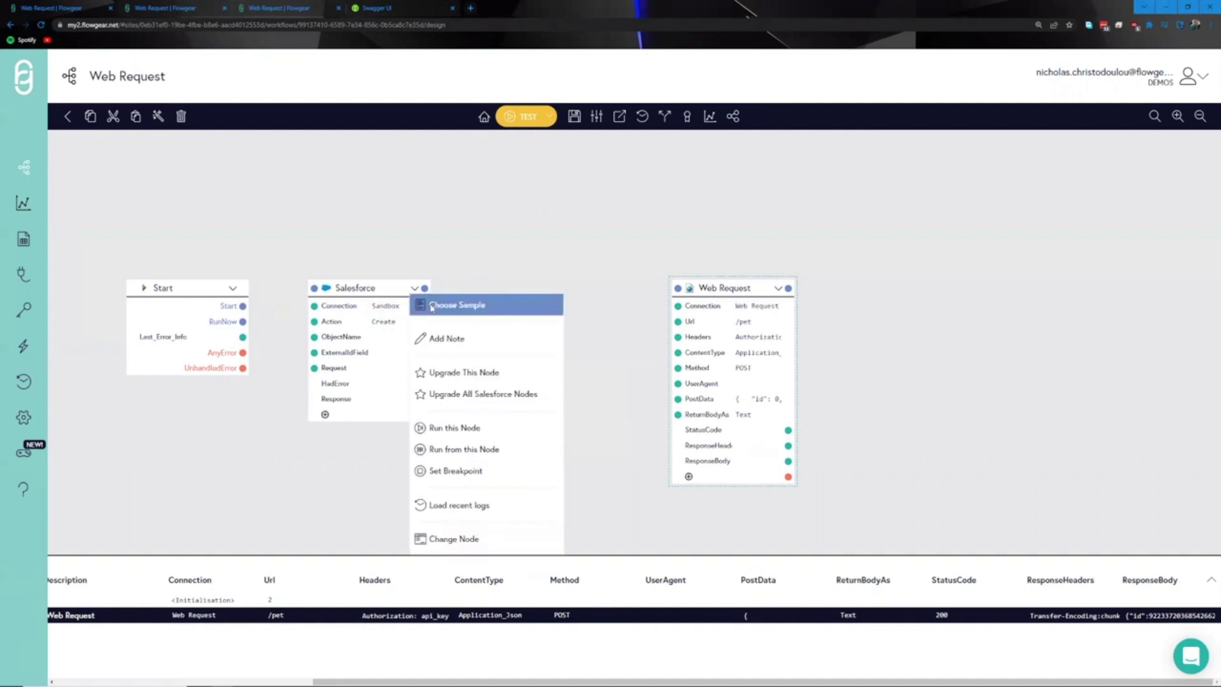
pyautogui.click(433, 309)
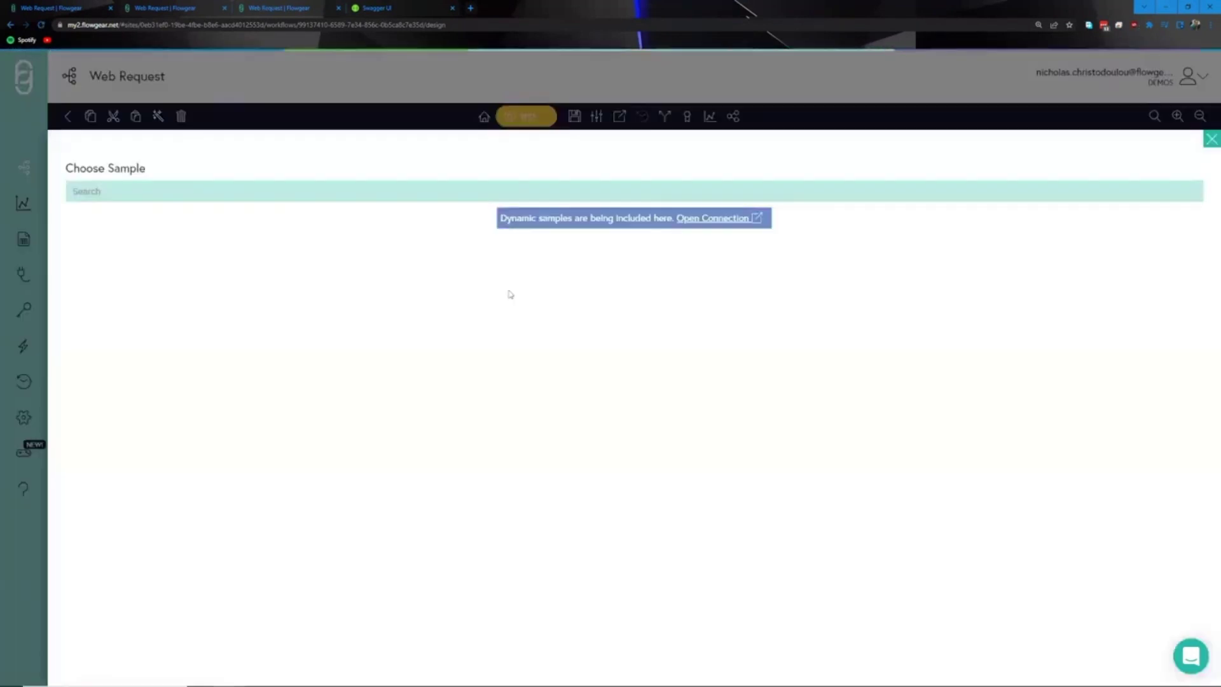
pyautogui.click(140, 193)
pyautogui.write('query conta')
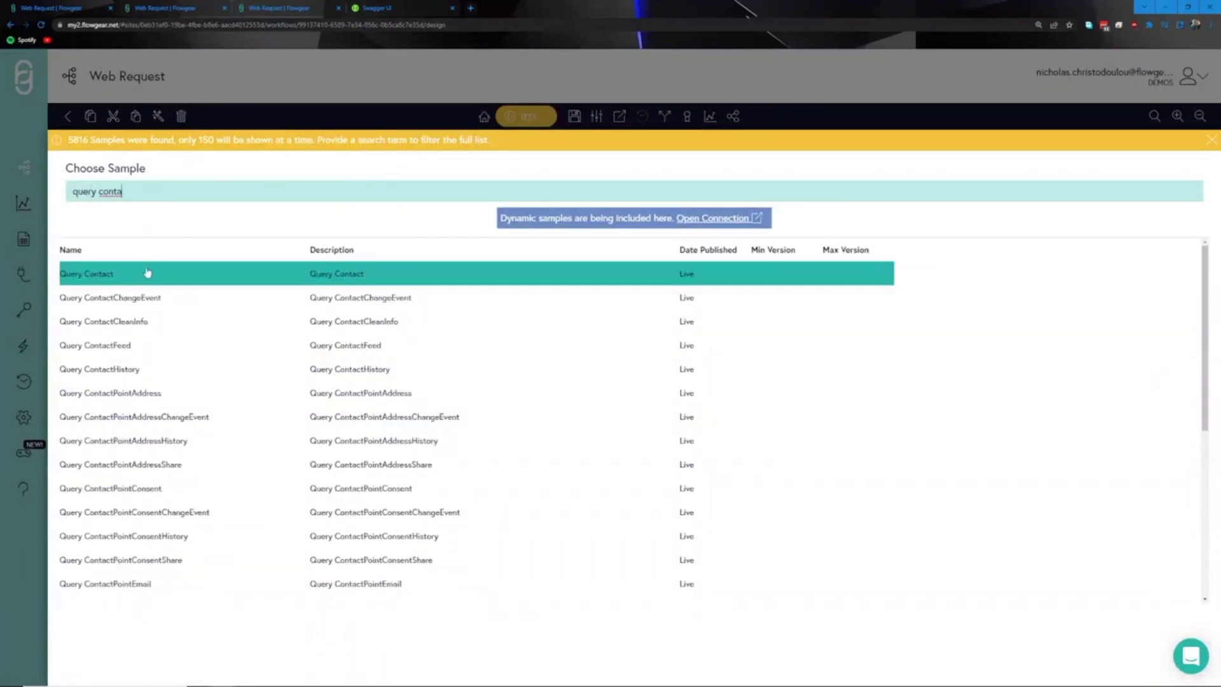
pyautogui.click(145, 274)
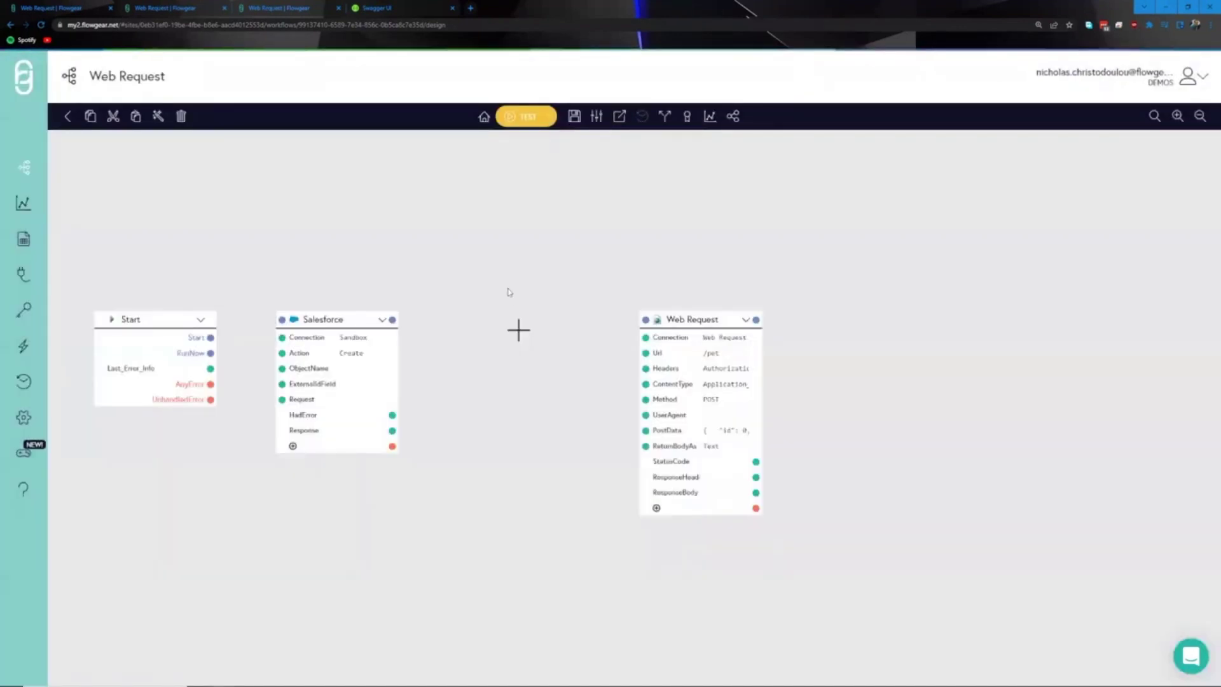
# Step: Add "LIMIT 1" on a new line after "FROM Contact" in the Salesforce node's Request and save it
pyautogui.click(369, 401)
pyautogui.scroll(-7, 277, 433)
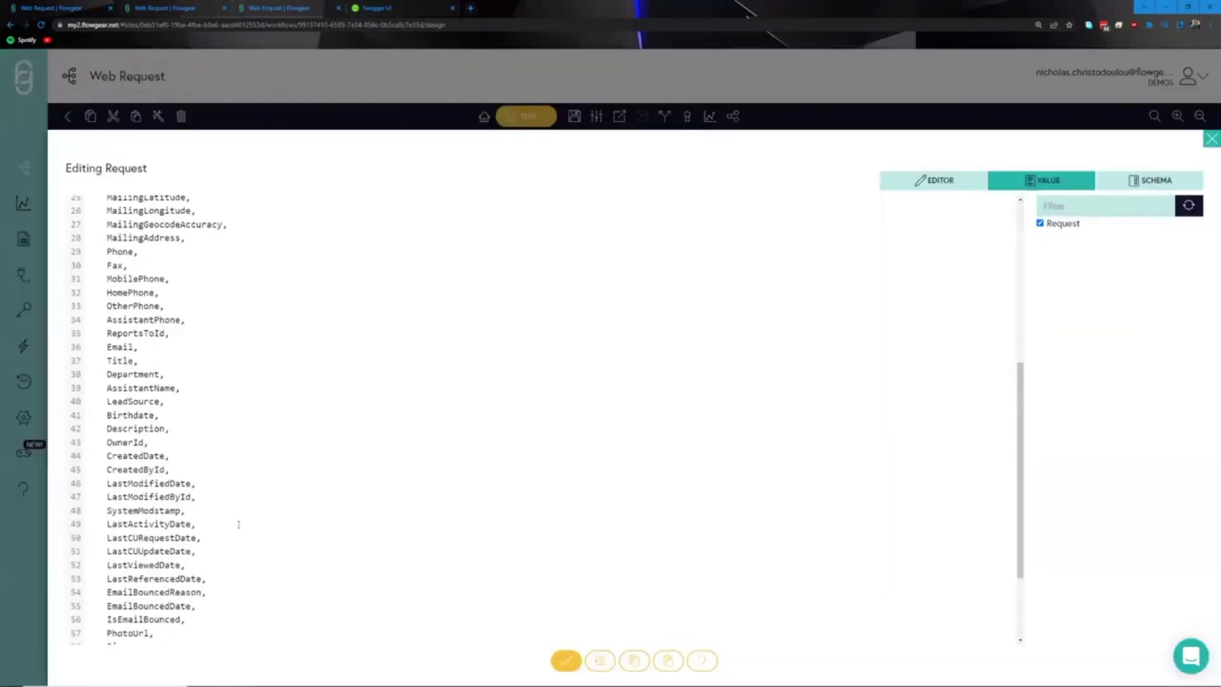
pyautogui.press('Return')
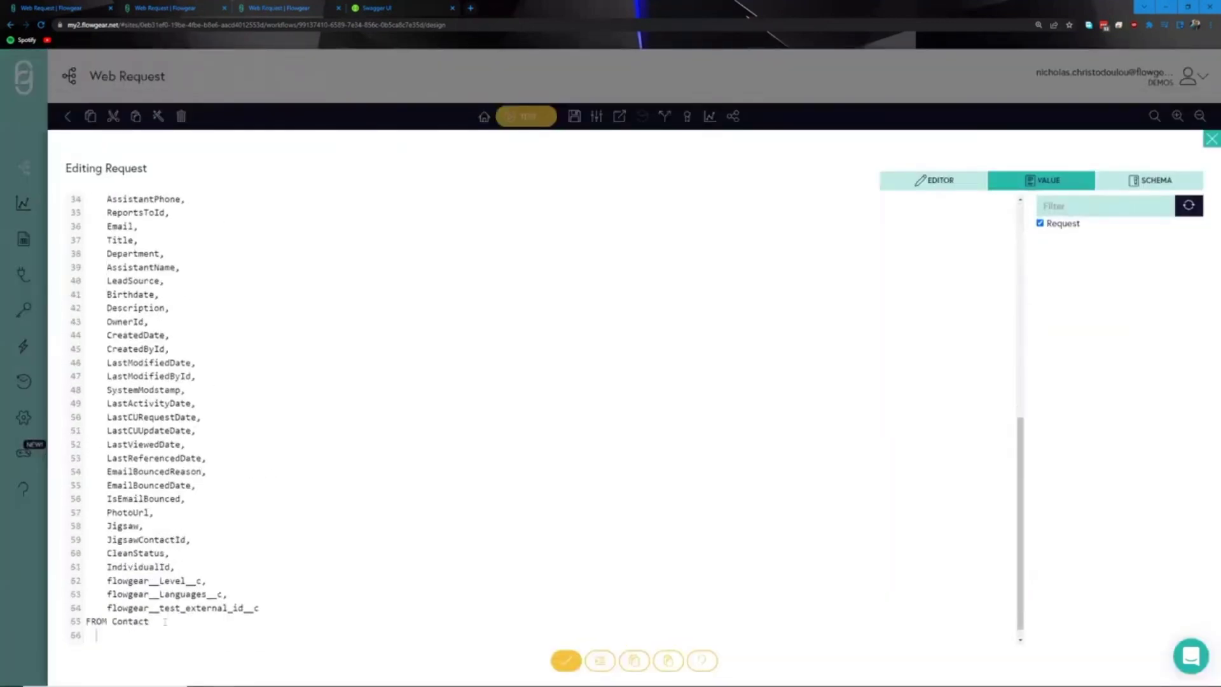
pyautogui.write('LIMIT 1')
pyautogui.click(566, 660)
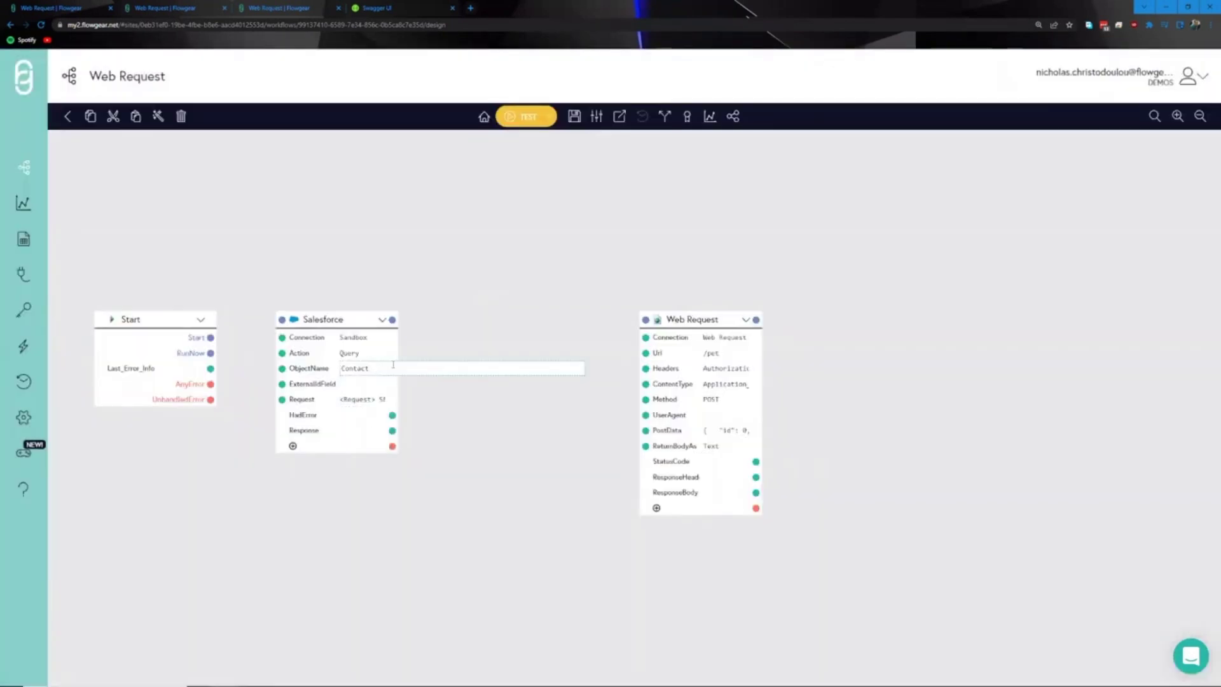
# Step: Run the Salesforce node on its own and view the contact record in its Response
pyautogui.click(382, 319)
pyautogui.click(431, 459)
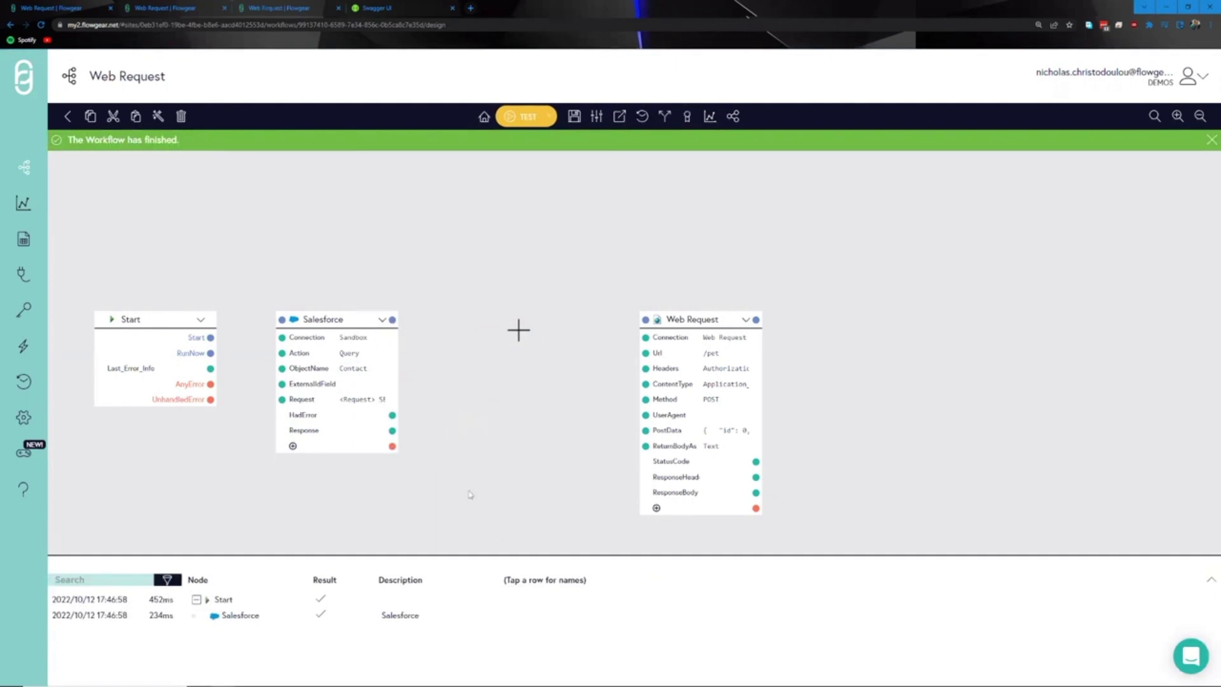
pyautogui.click(1096, 616)
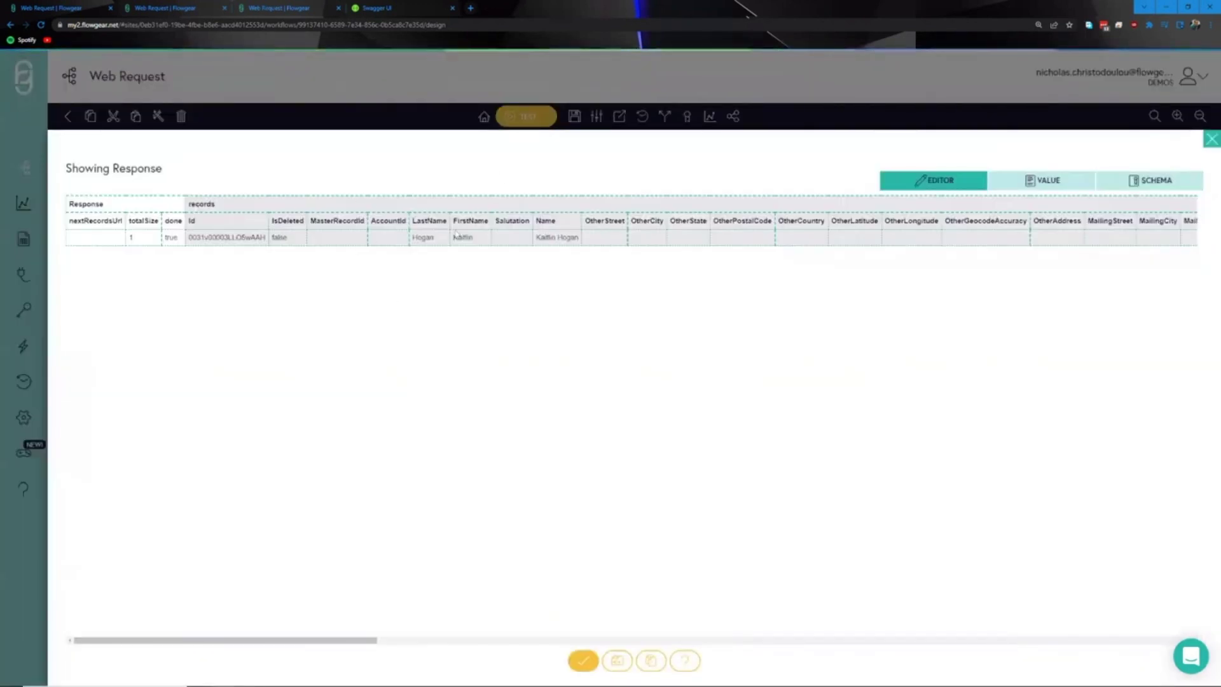
pyautogui.click(443, 104)
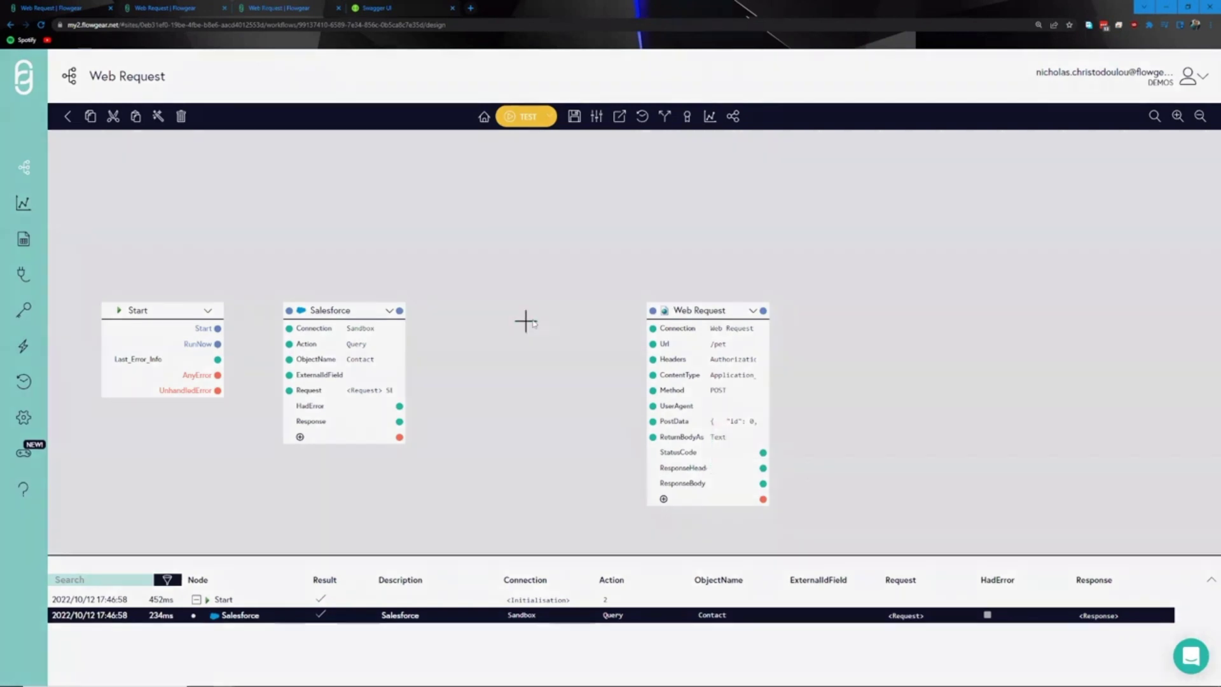
# Step: Add a QuickMap node between the Salesforce and Web Request nodes
pyautogui.doubleClick(525, 321)
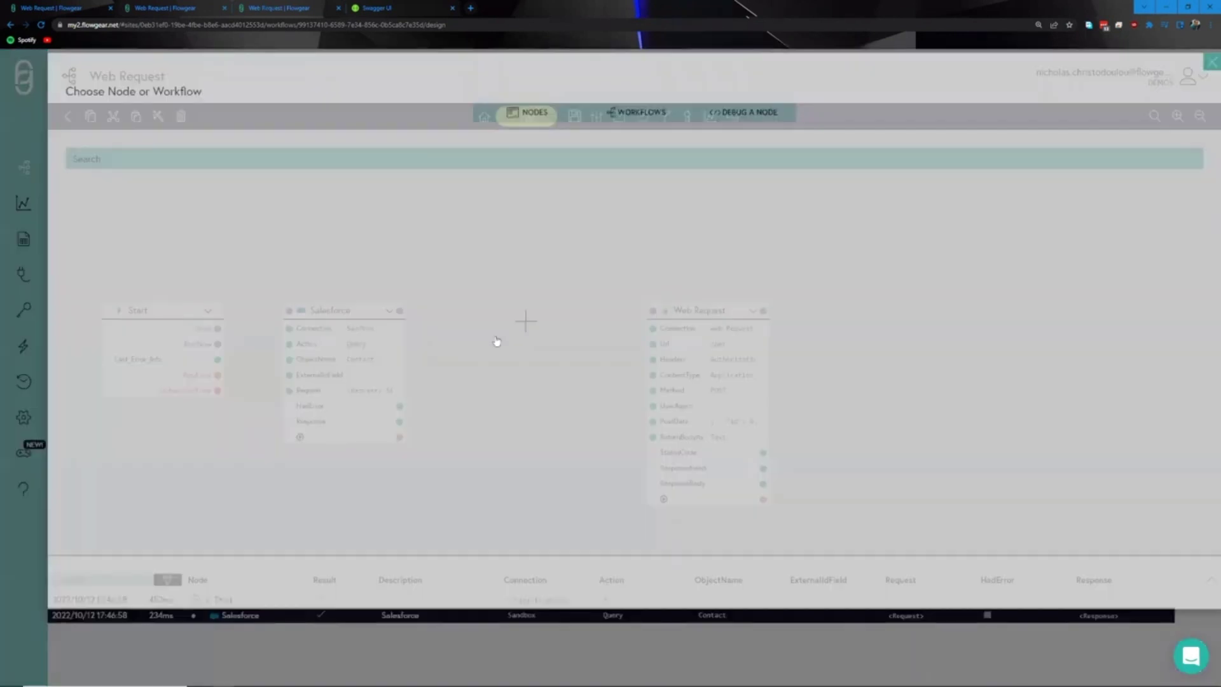
pyautogui.write('qui')
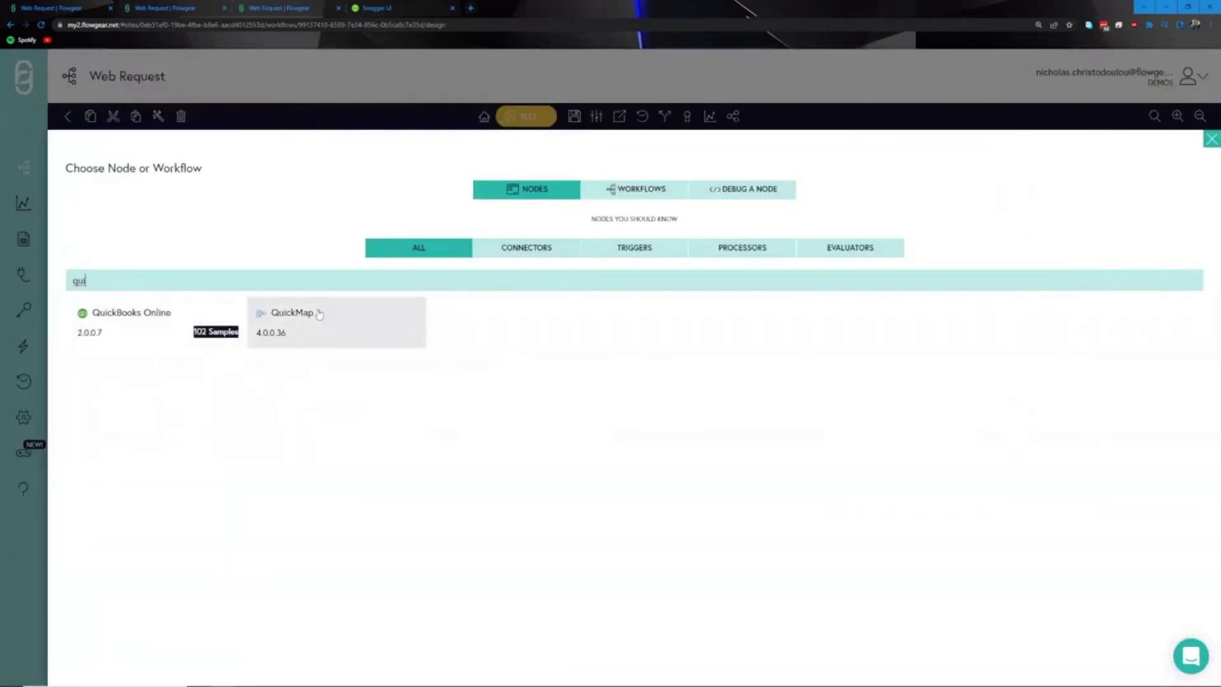
pyautogui.click(319, 314)
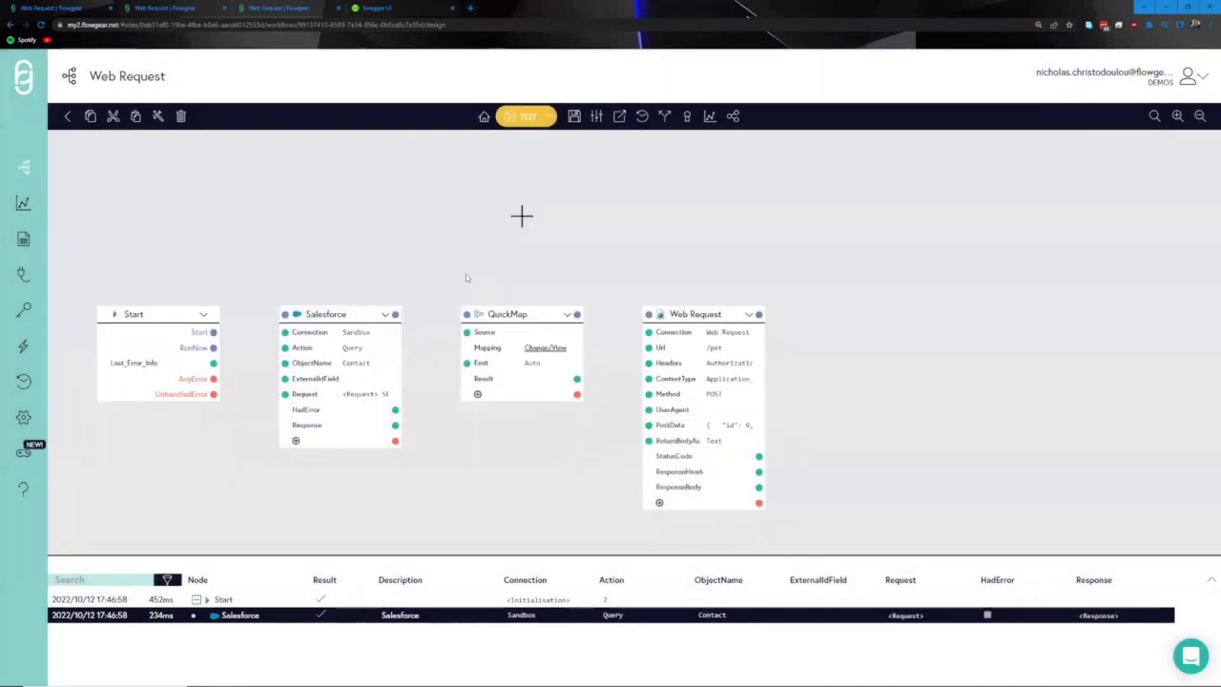
# Step: Connect Start's RunNow through Salesforce to QuickMap, and link Salesforce's HadError output to QuickMap's Source
pyautogui.moveTo(209, 342); pyautogui.dragTo(280, 308)
pyautogui.moveTo(403, 310); pyautogui.dragTo(445, 310)
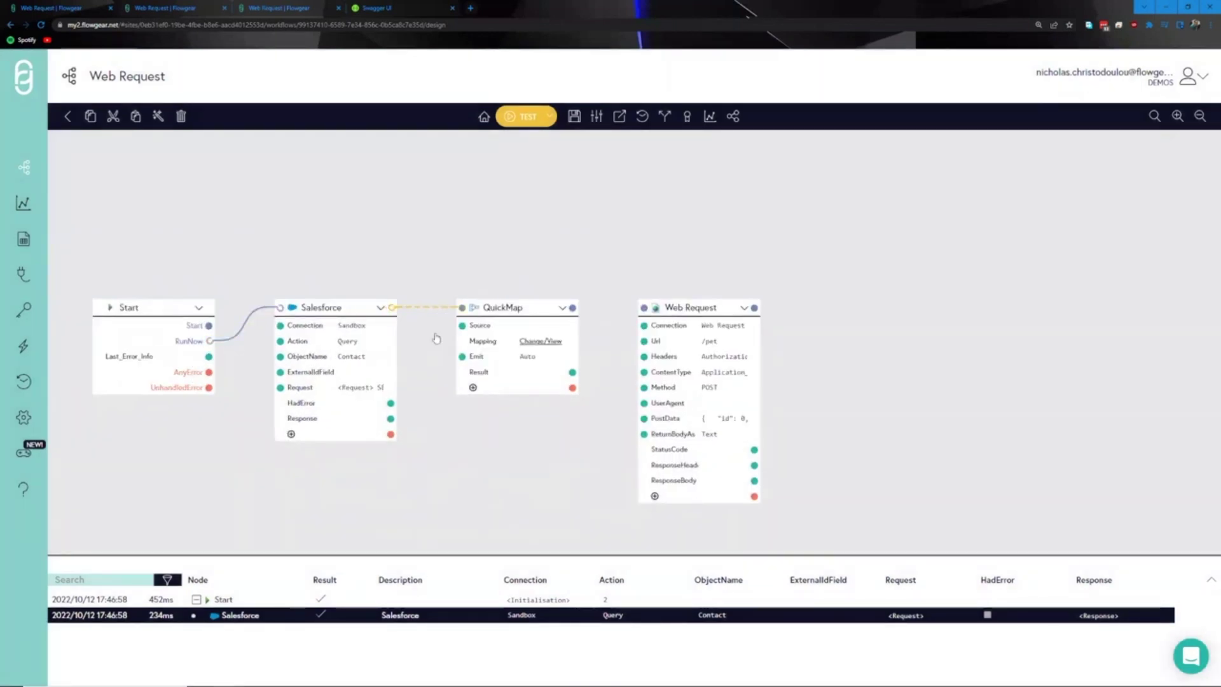
pyautogui.moveTo(390, 402); pyautogui.dragTo(463, 325)
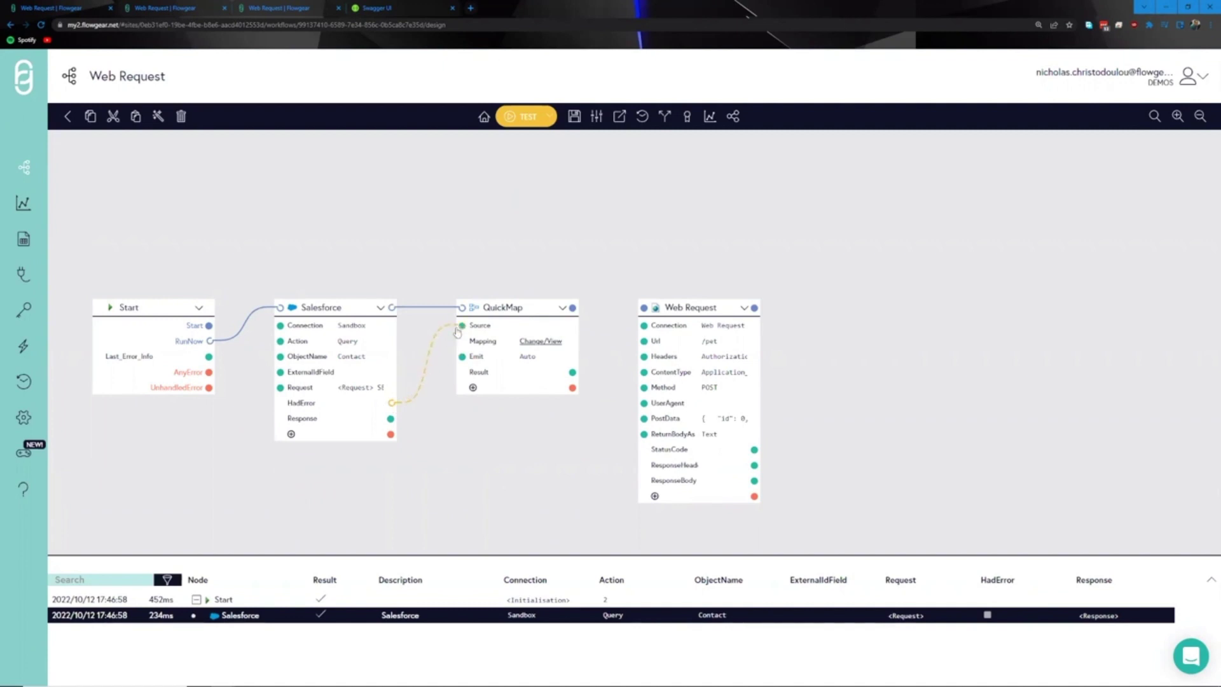
# Step: Link QuickMap's Result to the Web Request's PostData and connect QuickMap's execution flow to the Web Request node
pyautogui.moveTo(573, 372); pyautogui.dragTo(643, 418)
pyautogui.moveTo(573, 307); pyautogui.dragTo(643, 308)
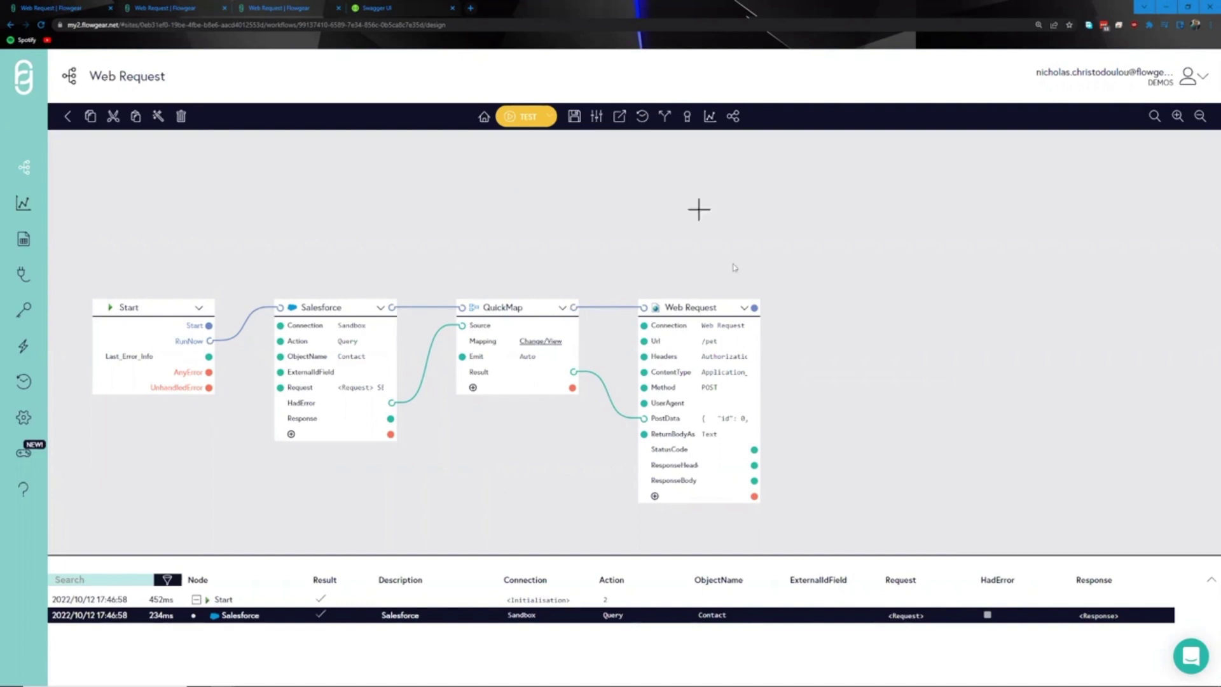
pyautogui.moveTo(670, 263); pyautogui.dragTo(685, 248)
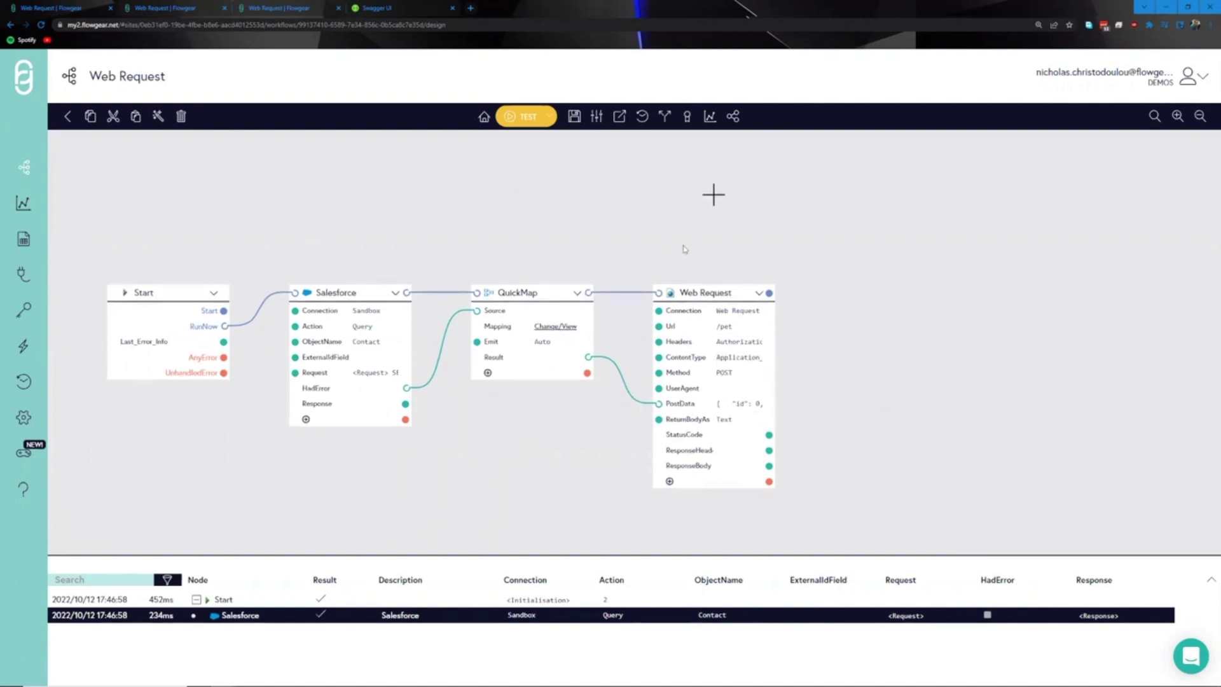
# Step: In QuickMap's mapping, map the source FirstName to the target's top-level name and the attributes type to the category name
pyautogui.click(559, 332)
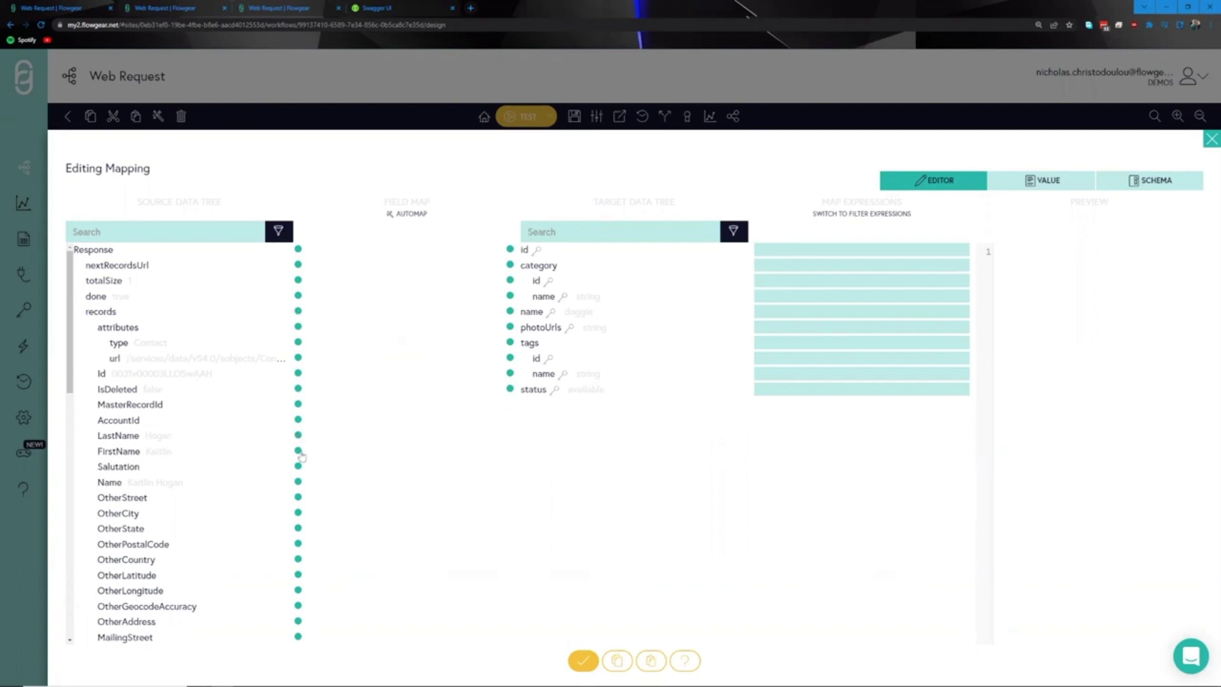
pyautogui.moveTo(298, 450); pyautogui.dragTo(504, 316)
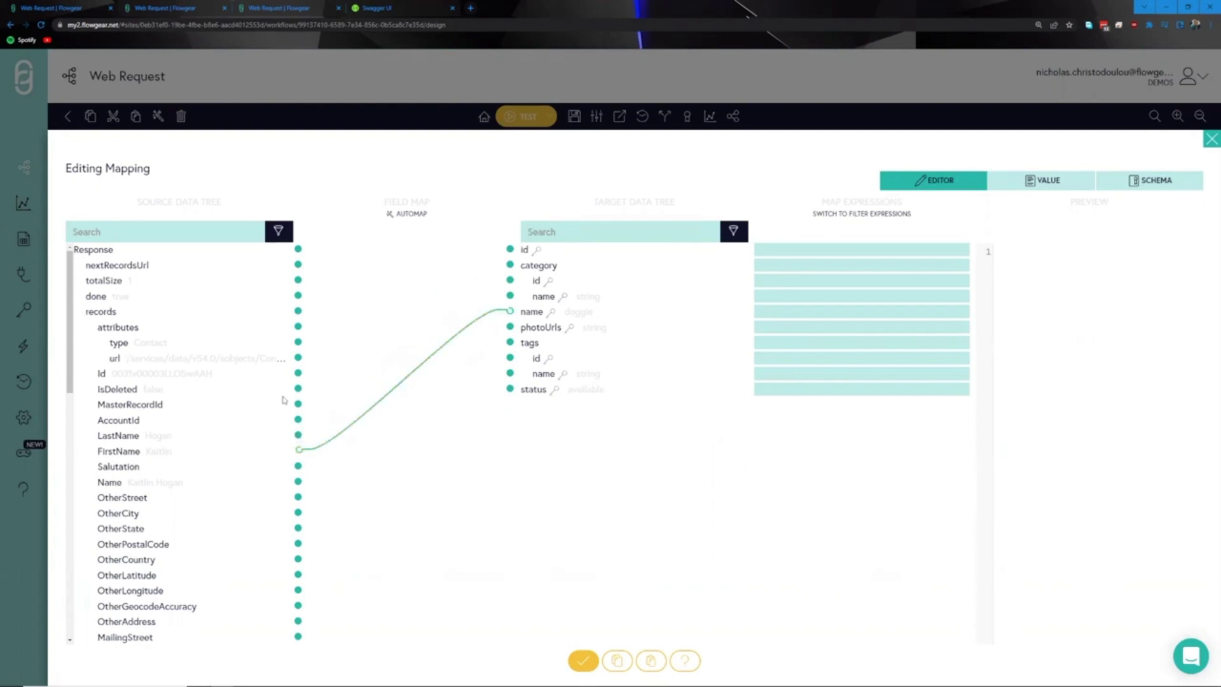
pyautogui.moveTo(298, 342); pyautogui.dragTo(509, 295)
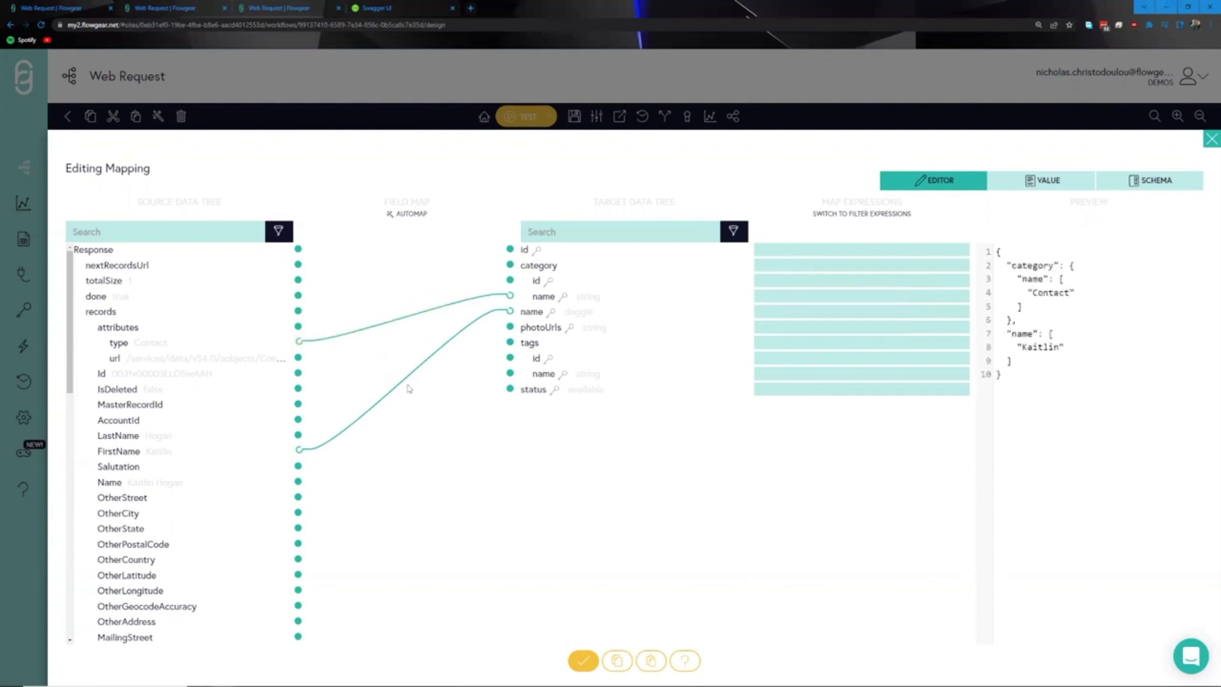
# Step: Set the map expression of the target's status field to the constant "available"
pyautogui.click(760, 389)
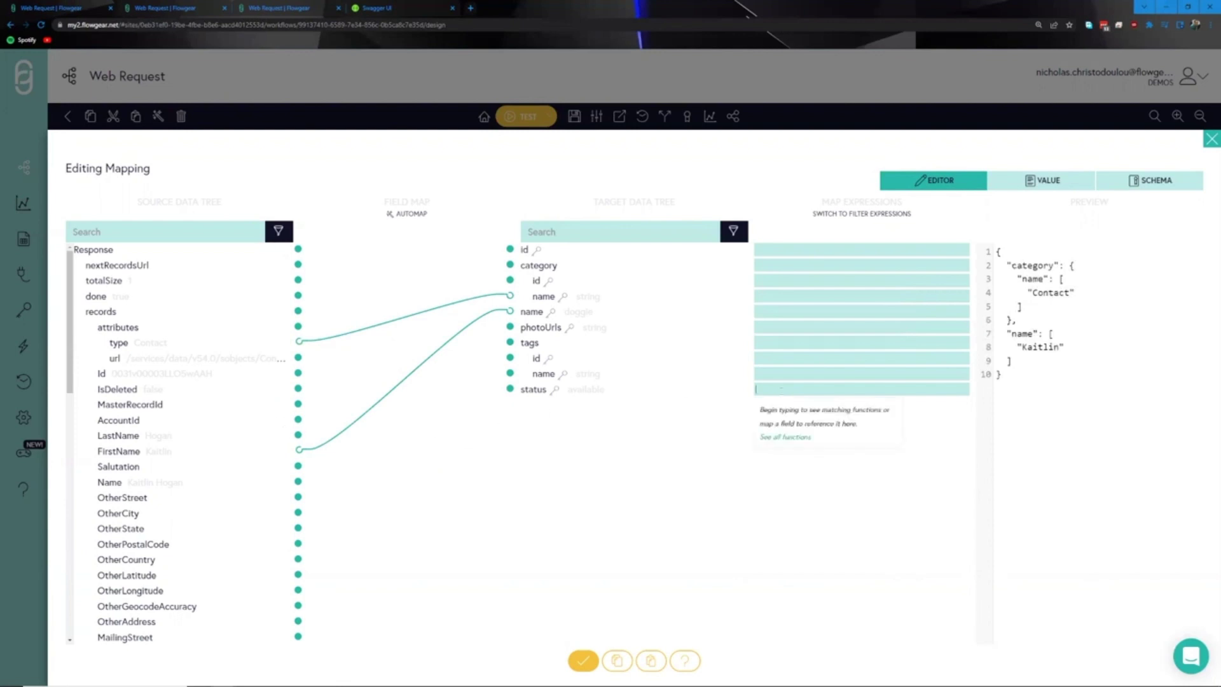
pyautogui.write('"ava')
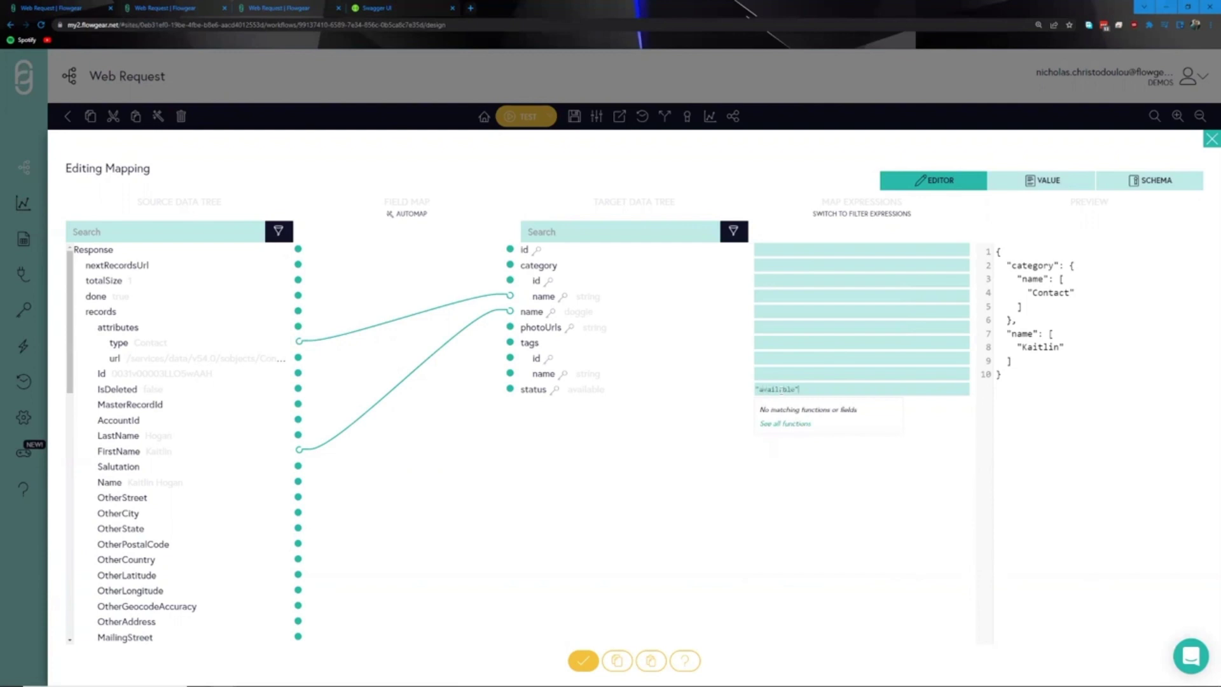
pyautogui.write('ilable"')
pyautogui.click(668, 506)
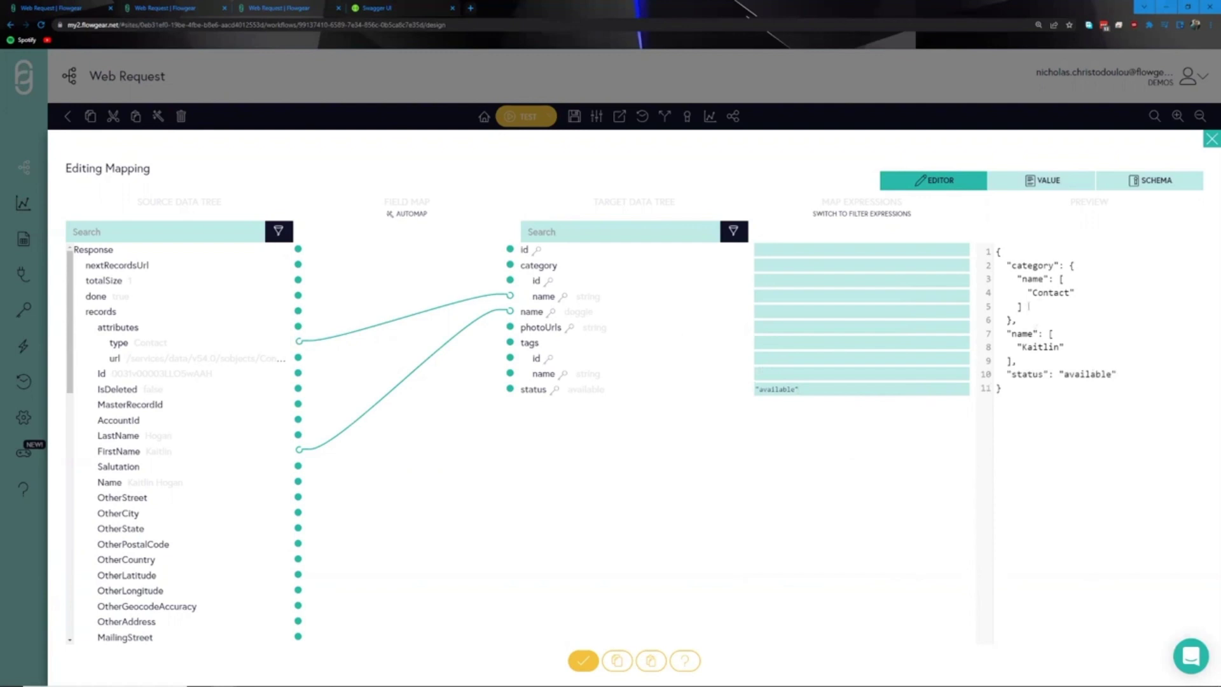
pyautogui.moveTo(1028, 306); pyautogui.dragTo(1017, 283)
pyautogui.click(1038, 400)
# Step: Set the category name's map expression to the FIRST function applied to the type field
pyautogui.click(763, 296)
pyautogui.write('FIRST')
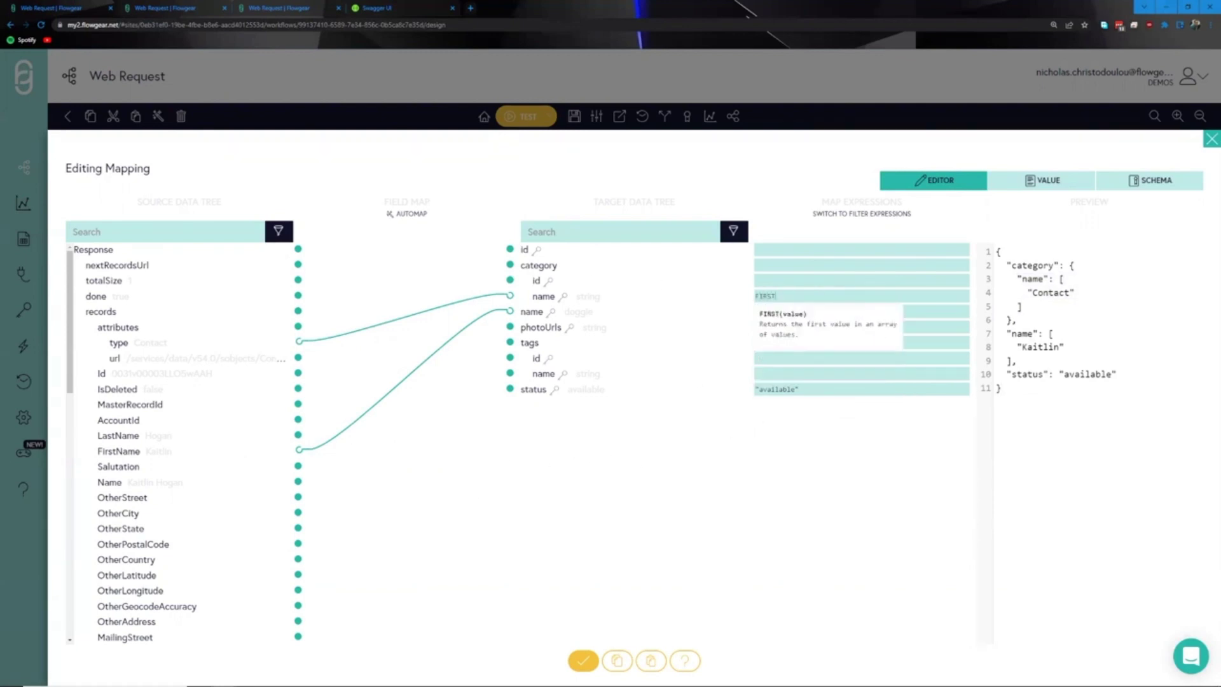
pyautogui.write('([type]')
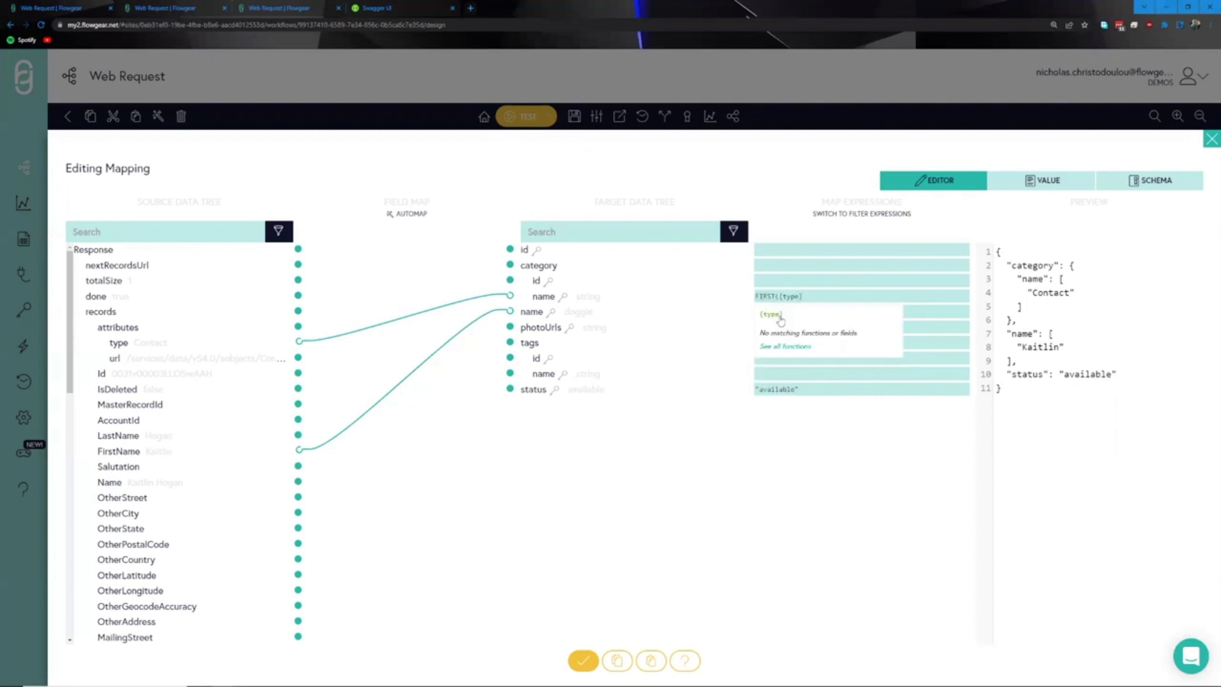
pyautogui.write(')')
# Step: Set the top-level name's map expression to the FIRST function applied to the FirstName field and save the mapping
pyautogui.click(765, 308)
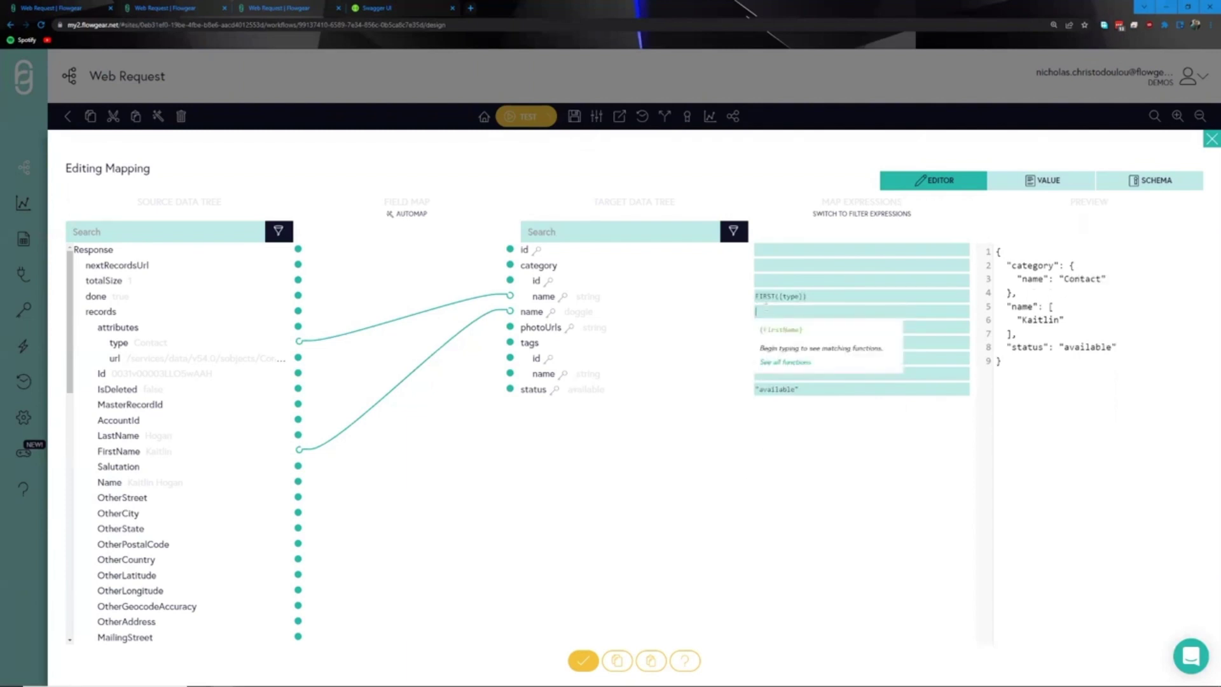
pyautogui.write('FIRST(')
pyautogui.click(770, 331)
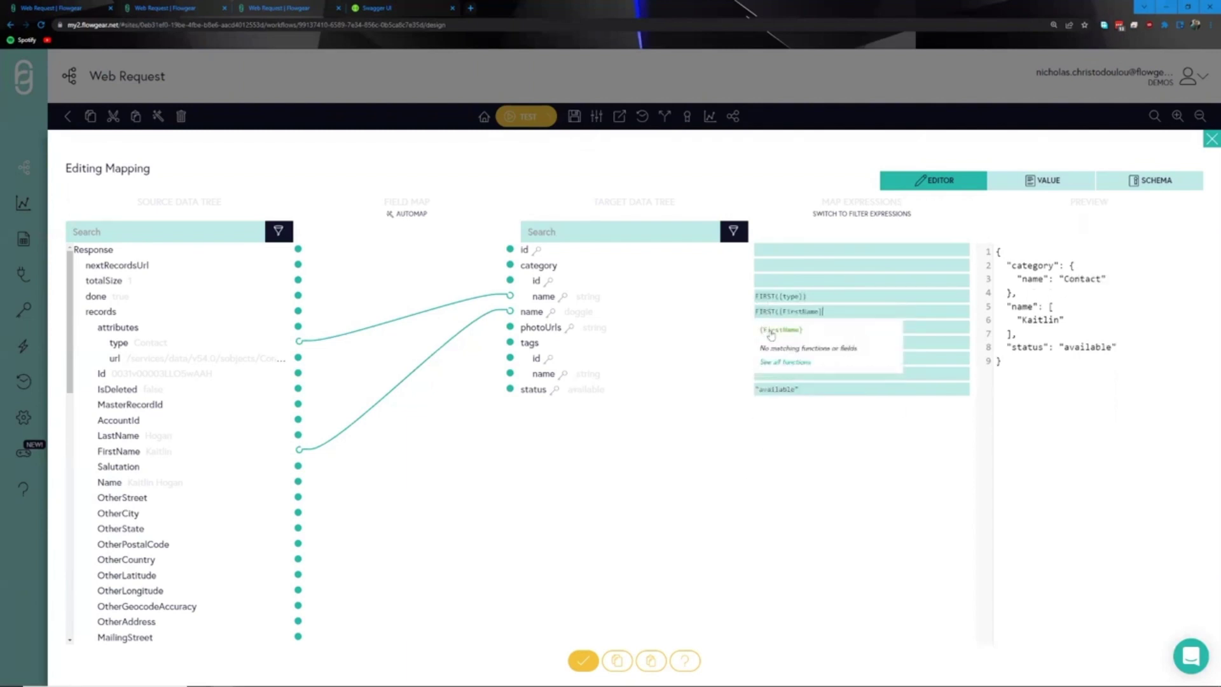
pyautogui.write(')')
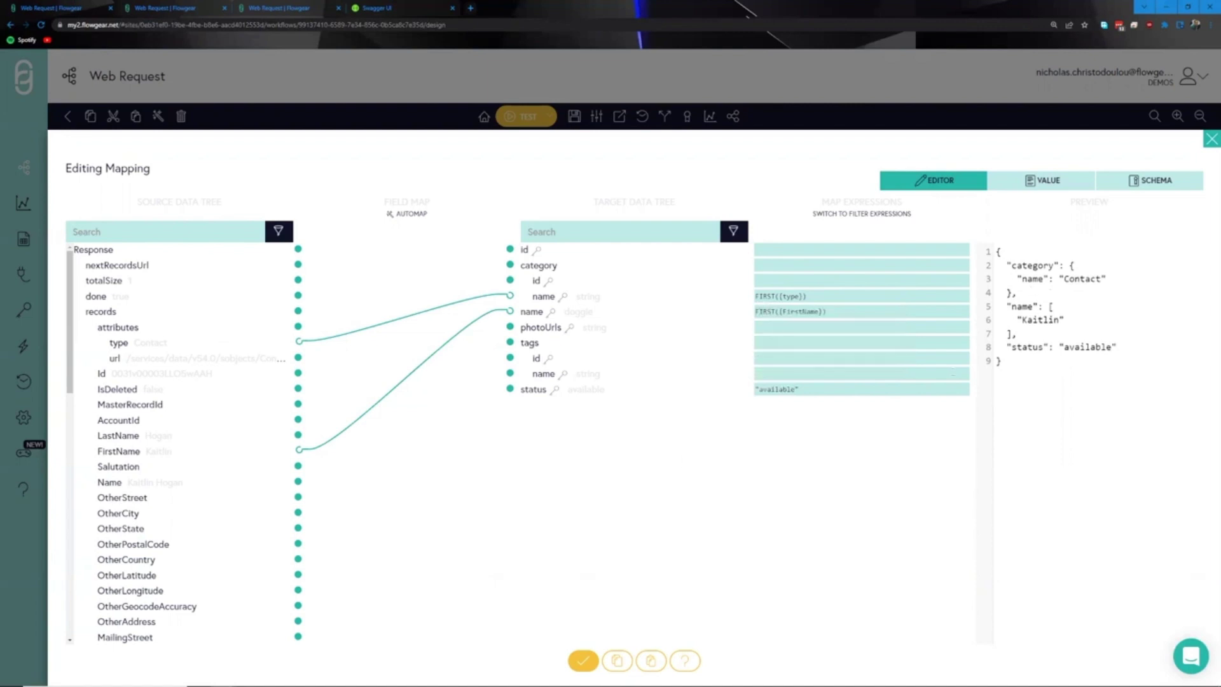
pyautogui.click(1042, 331)
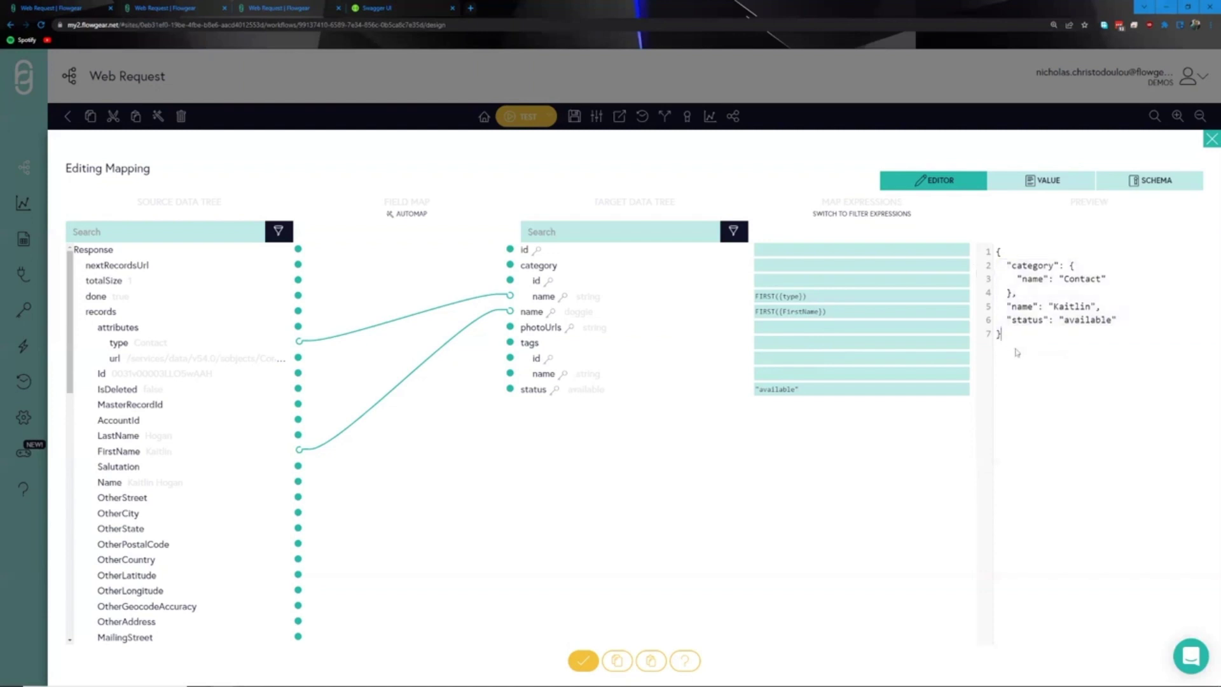
pyautogui.click(585, 661)
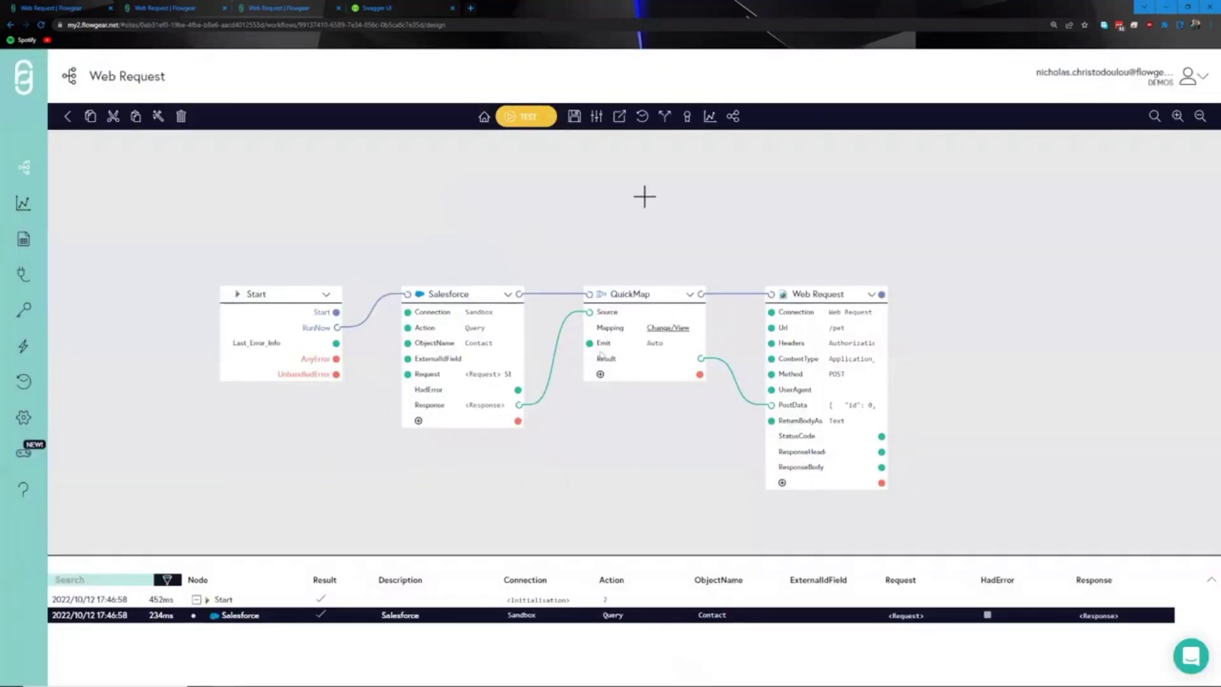
# Step: Test-run the workflow and view the raw value of the Salesforce node's Response in the log
pyautogui.click(528, 116)
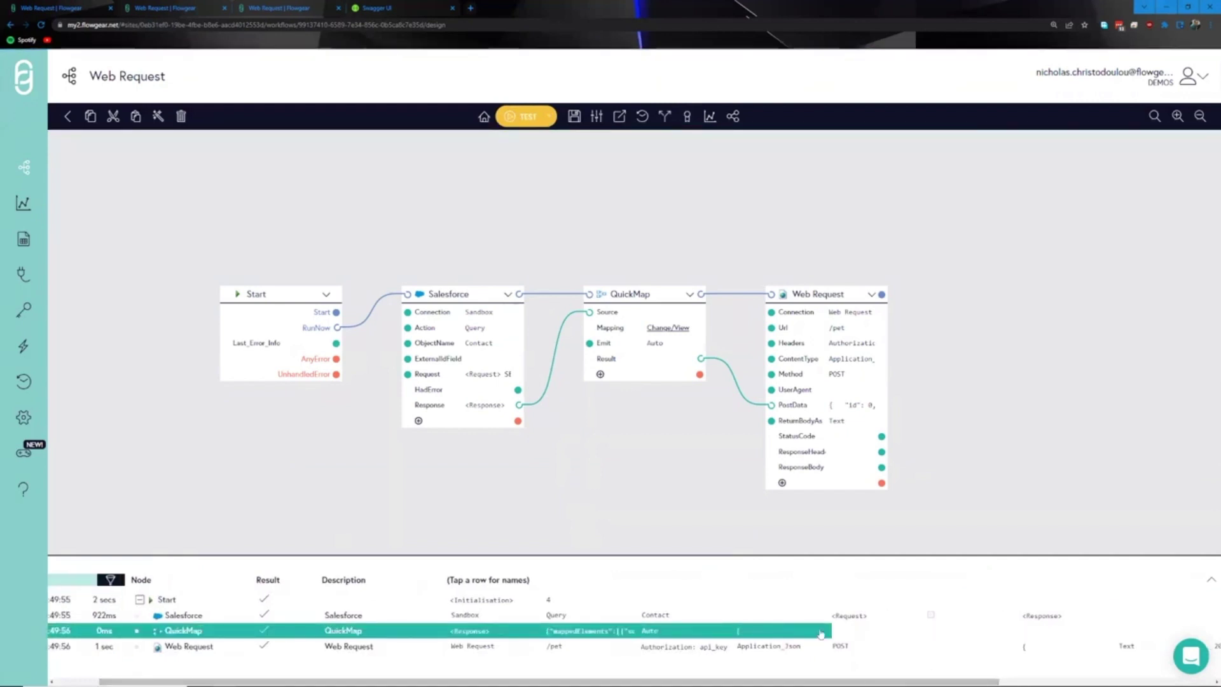
pyautogui.click(1037, 622)
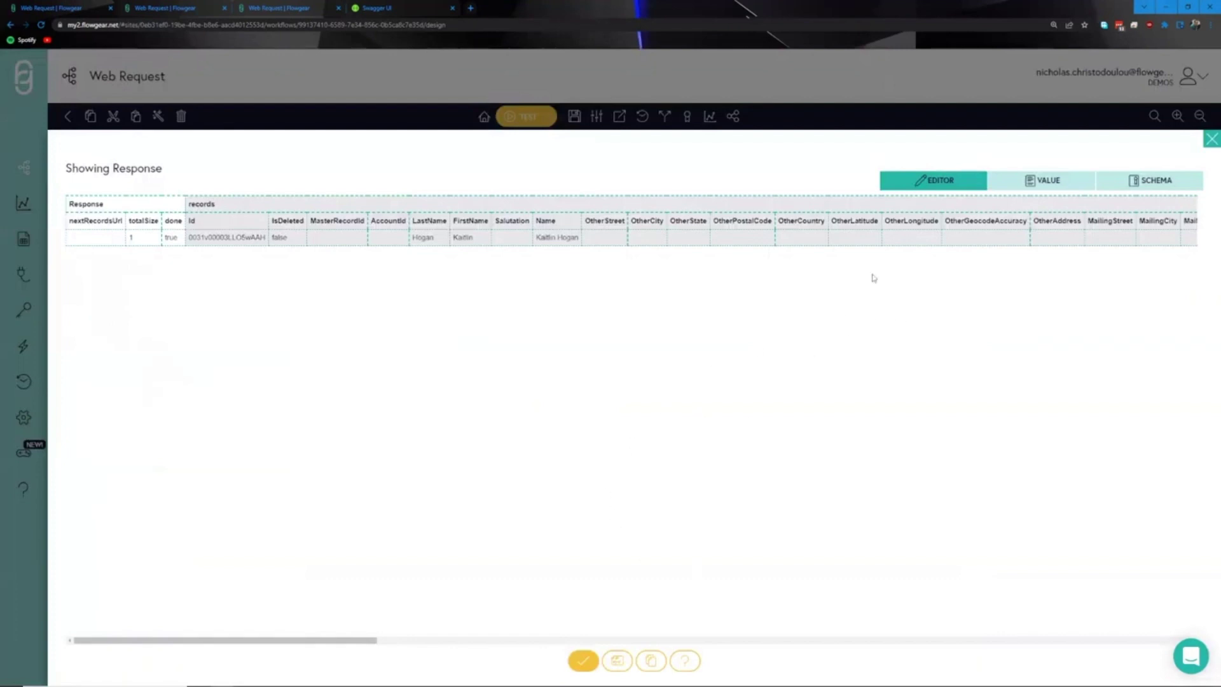
pyautogui.click(1028, 179)
pyautogui.scroll(-3, 597, 512)
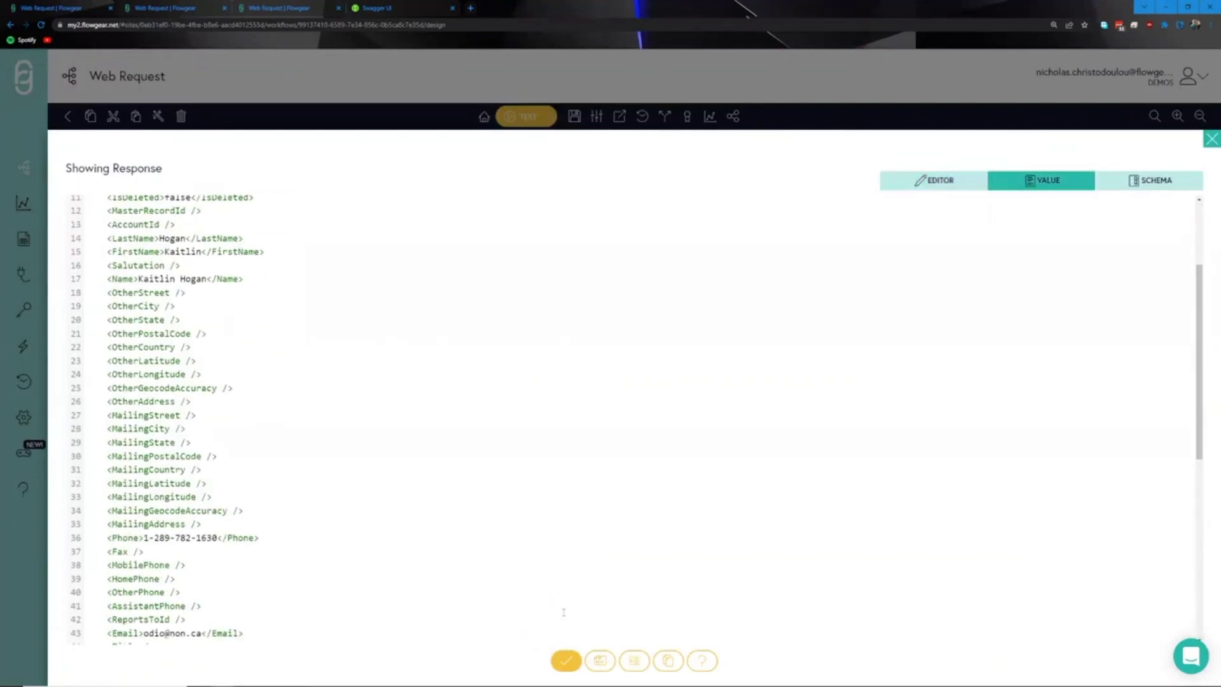
pyautogui.click(568, 662)
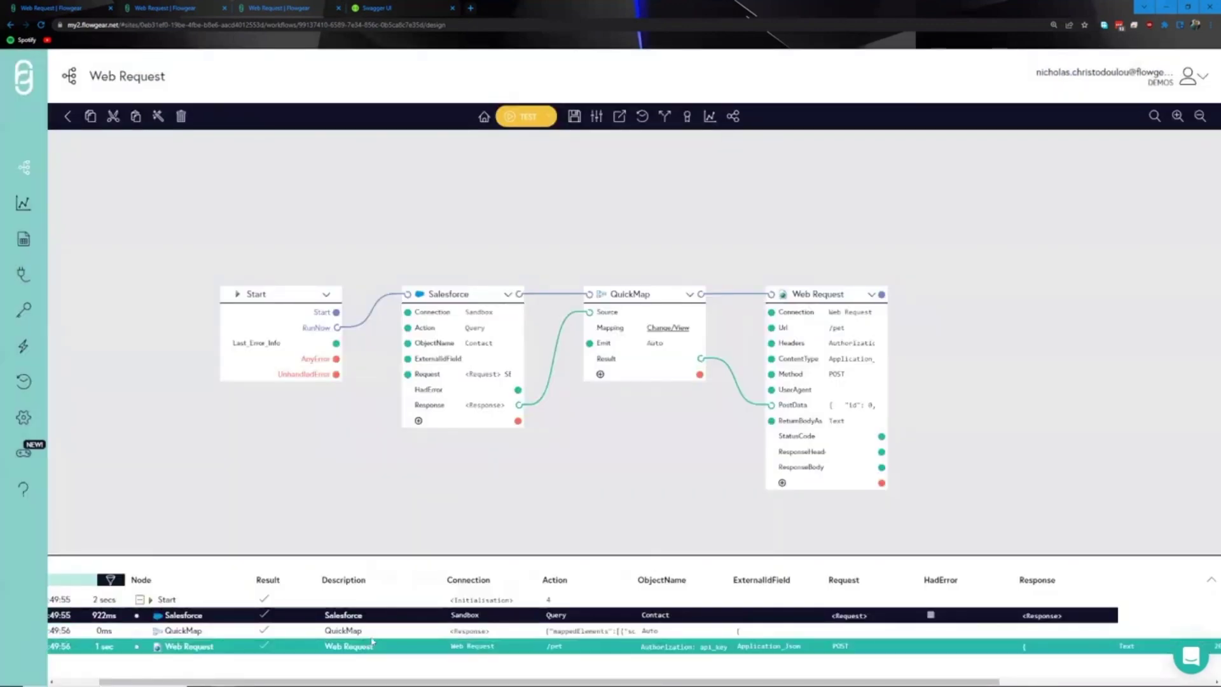
# Step: View the QuickMap node's Result from the test run
pyautogui.click(468, 634)
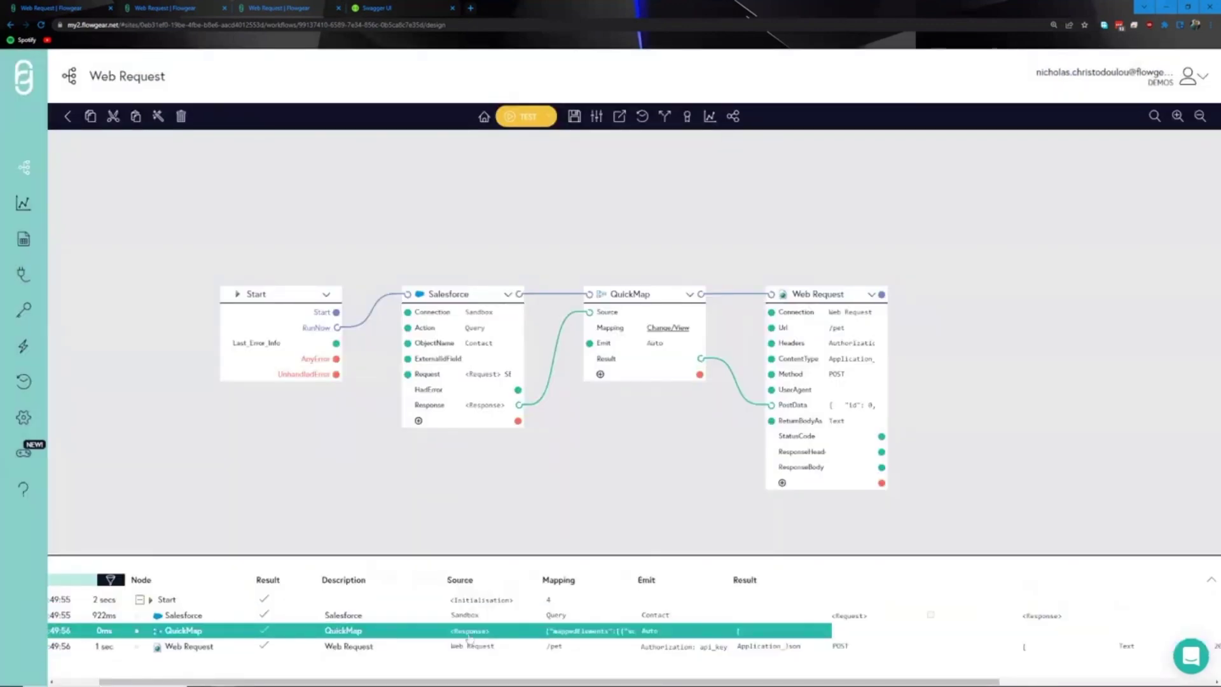
pyautogui.click(762, 635)
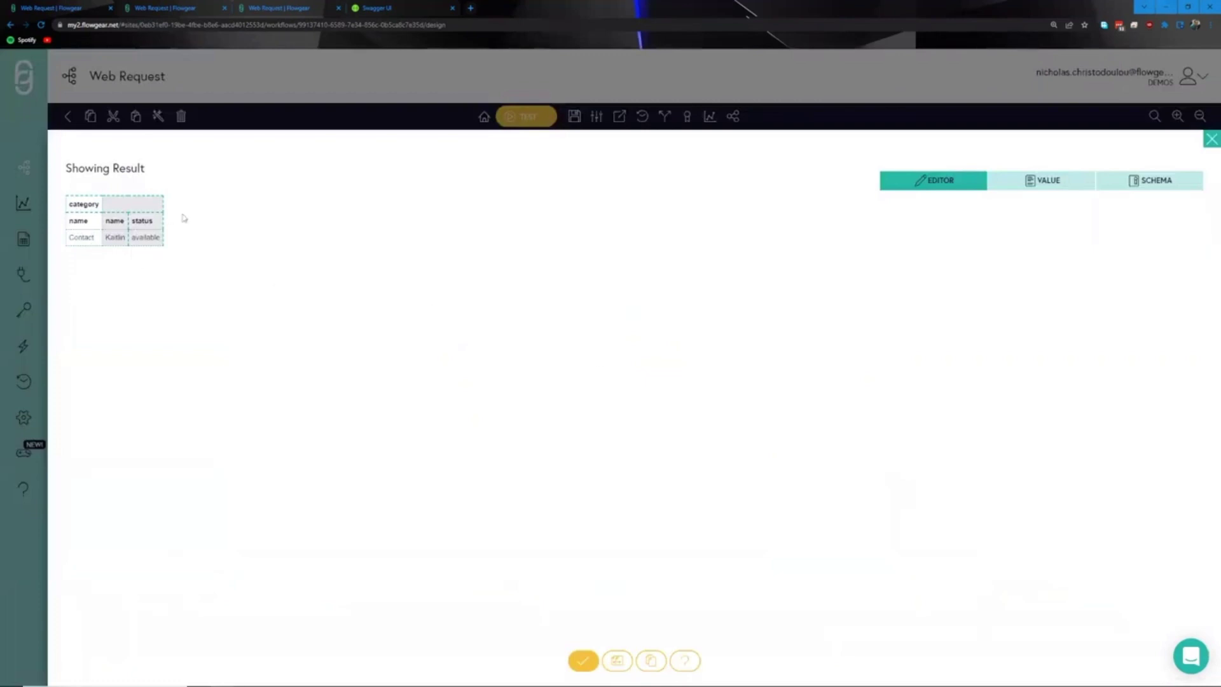
pyautogui.click(1011, 180)
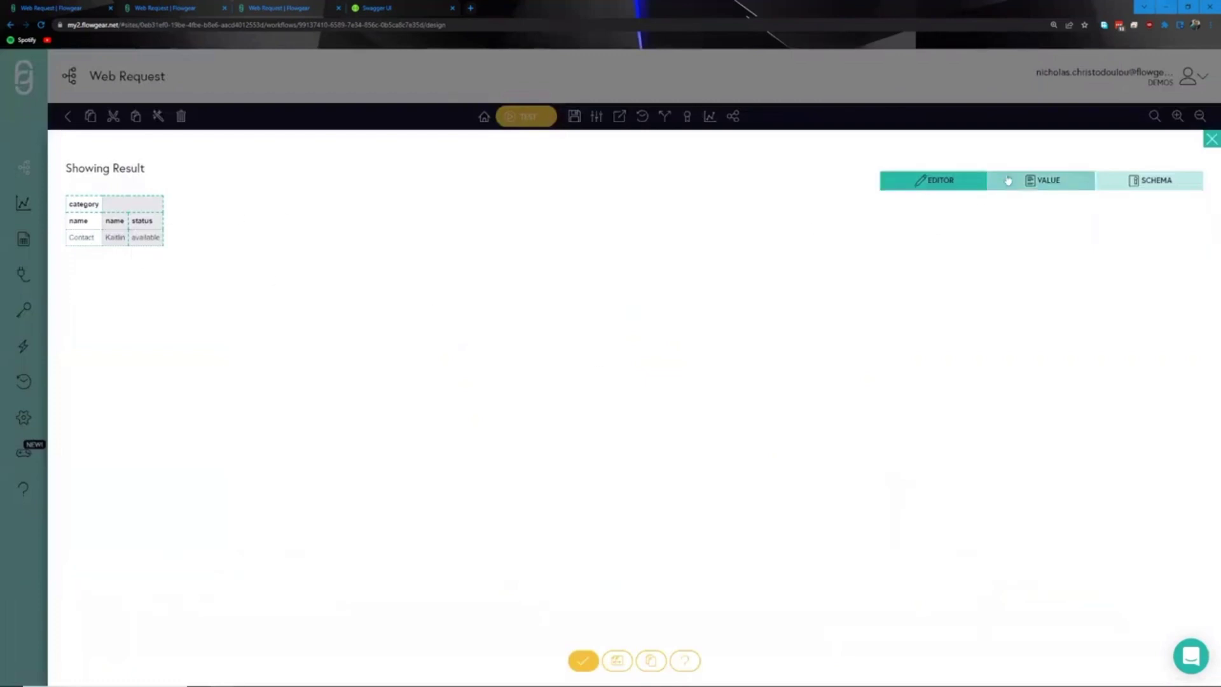
pyautogui.click(564, 661)
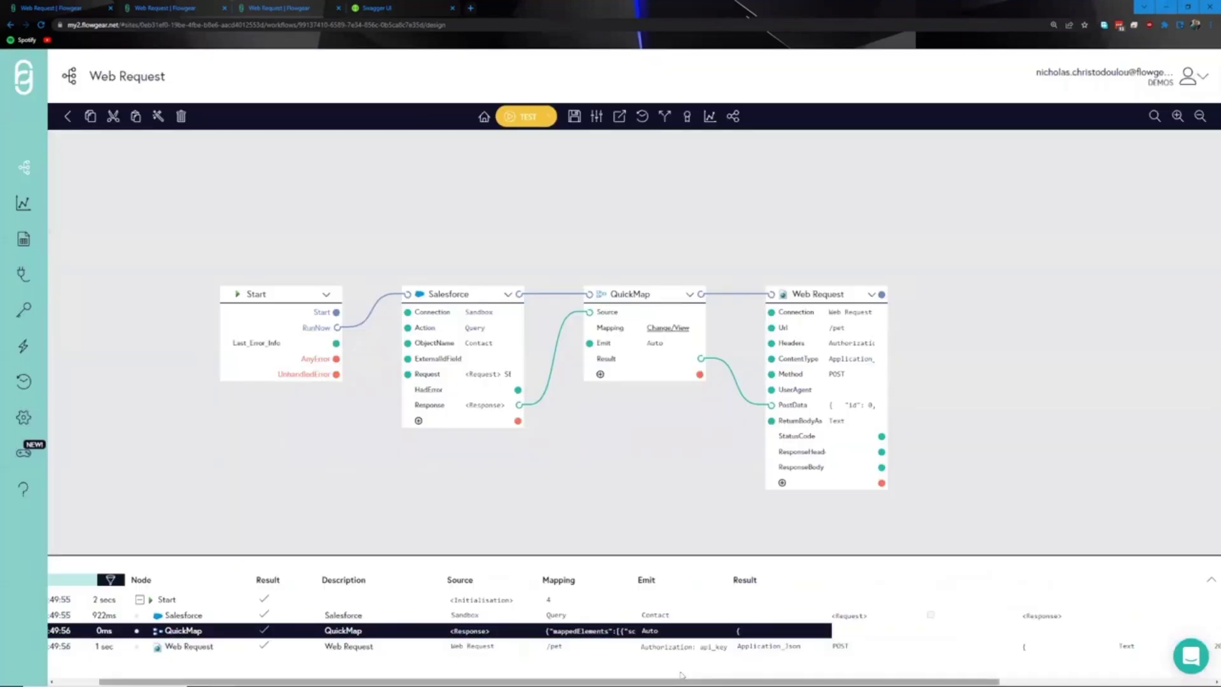
# Step: Examine the Web Request node's logged outputs and view its ResponseBody
pyautogui.click(234, 651)
pyautogui.click(235, 652)
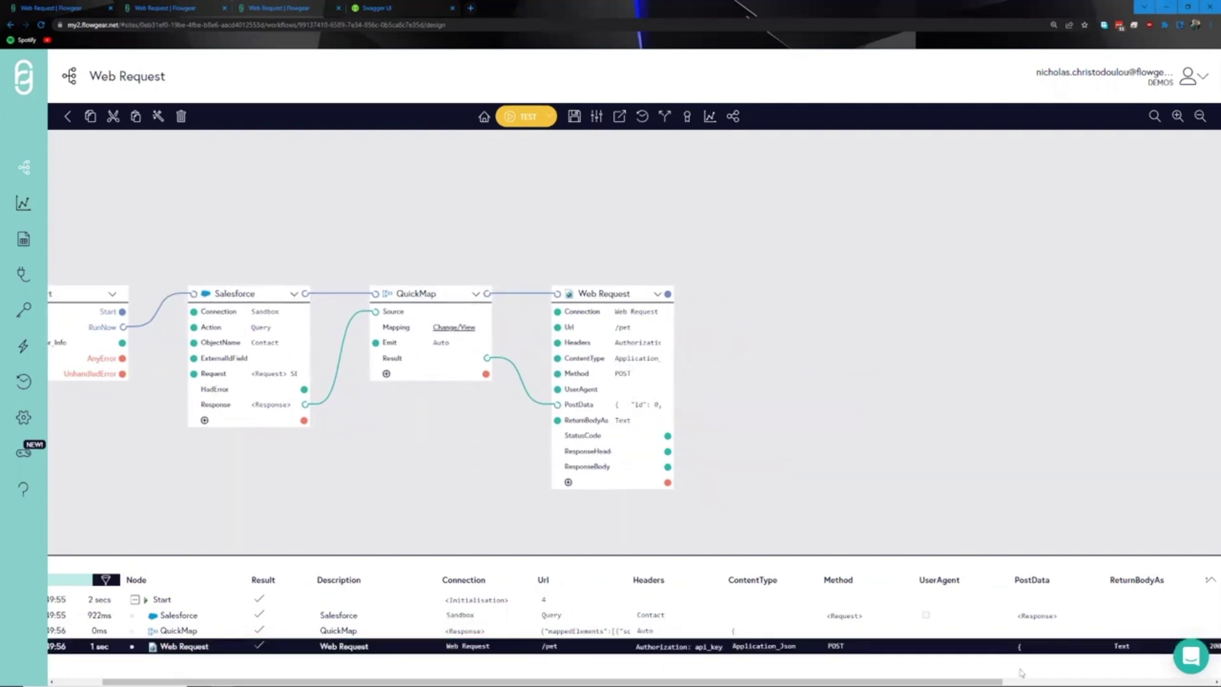
pyautogui.moveTo(994, 681); pyautogui.dragTo(1203, 680)
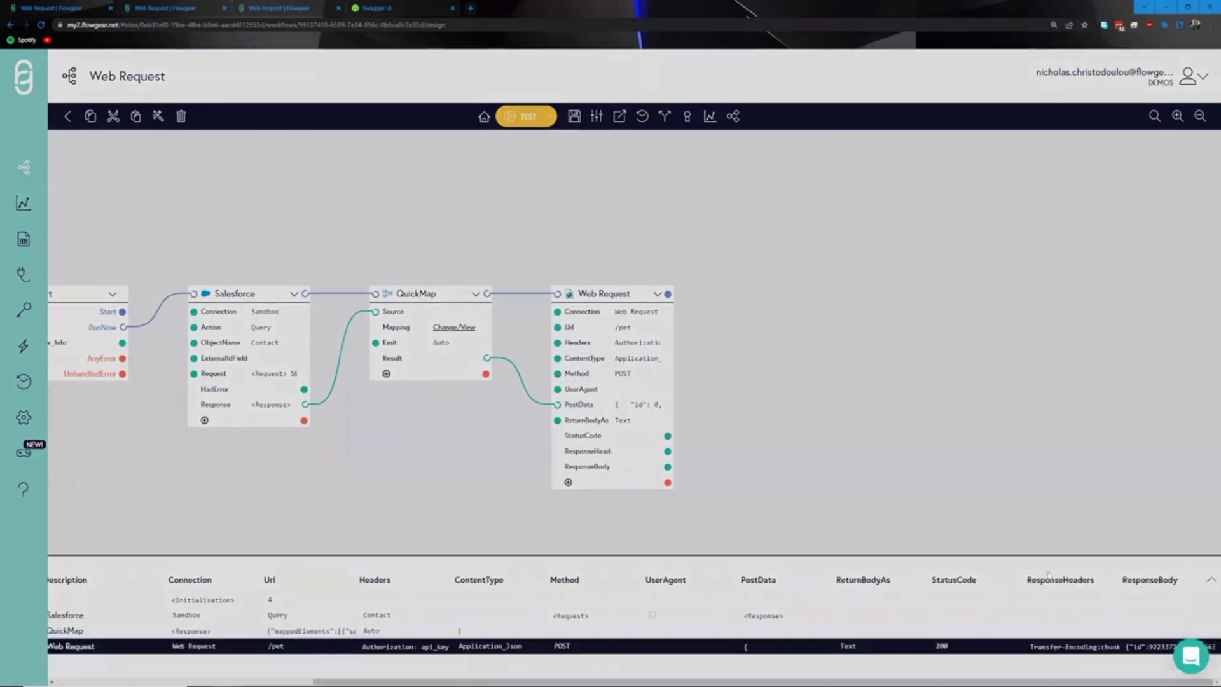
pyautogui.click(1145, 646)
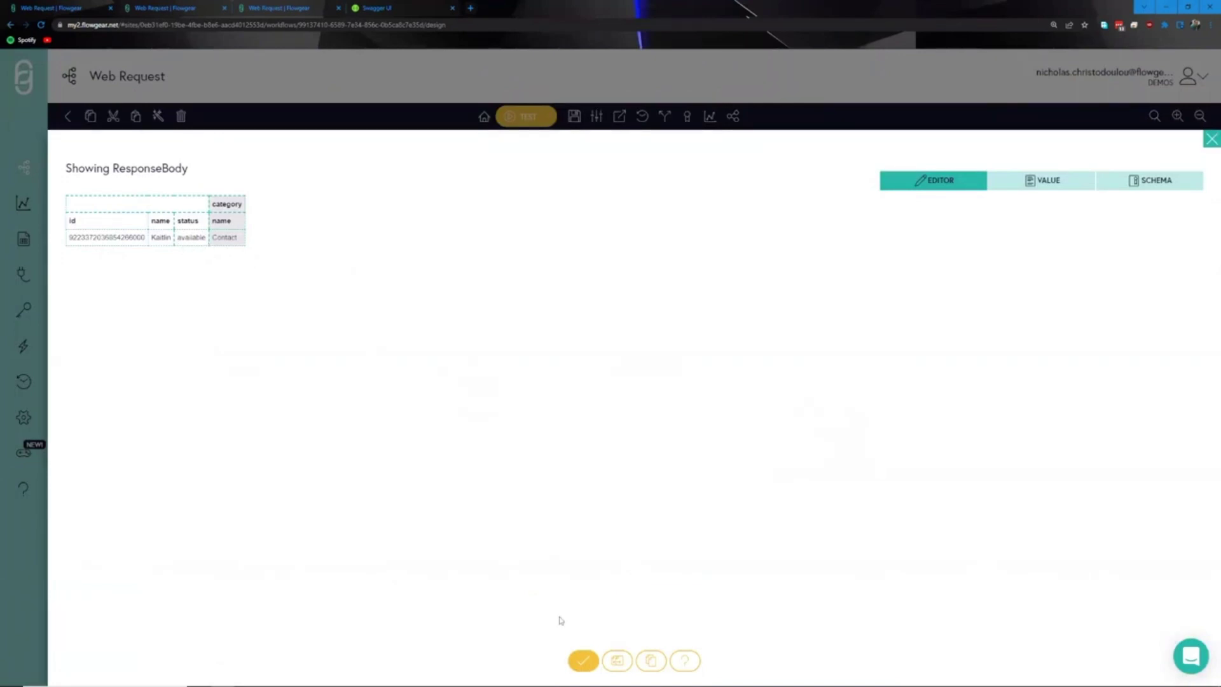
pyautogui.click(582, 660)
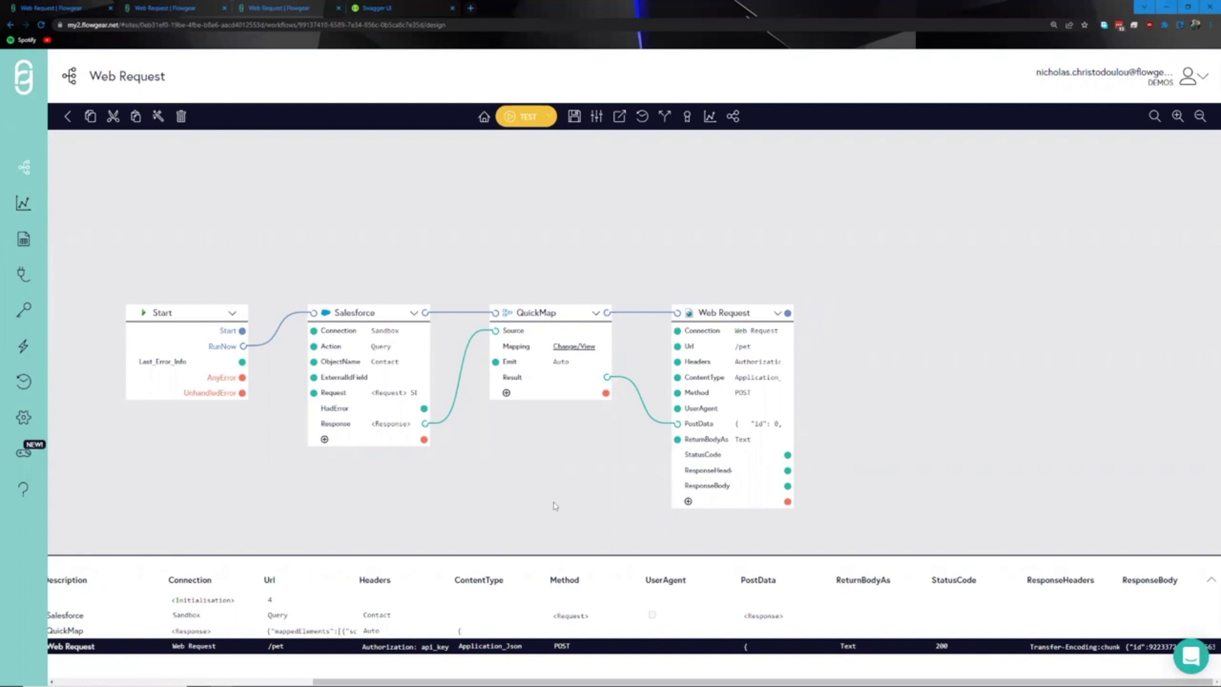
pyautogui.hscroll(5, 591, 476)
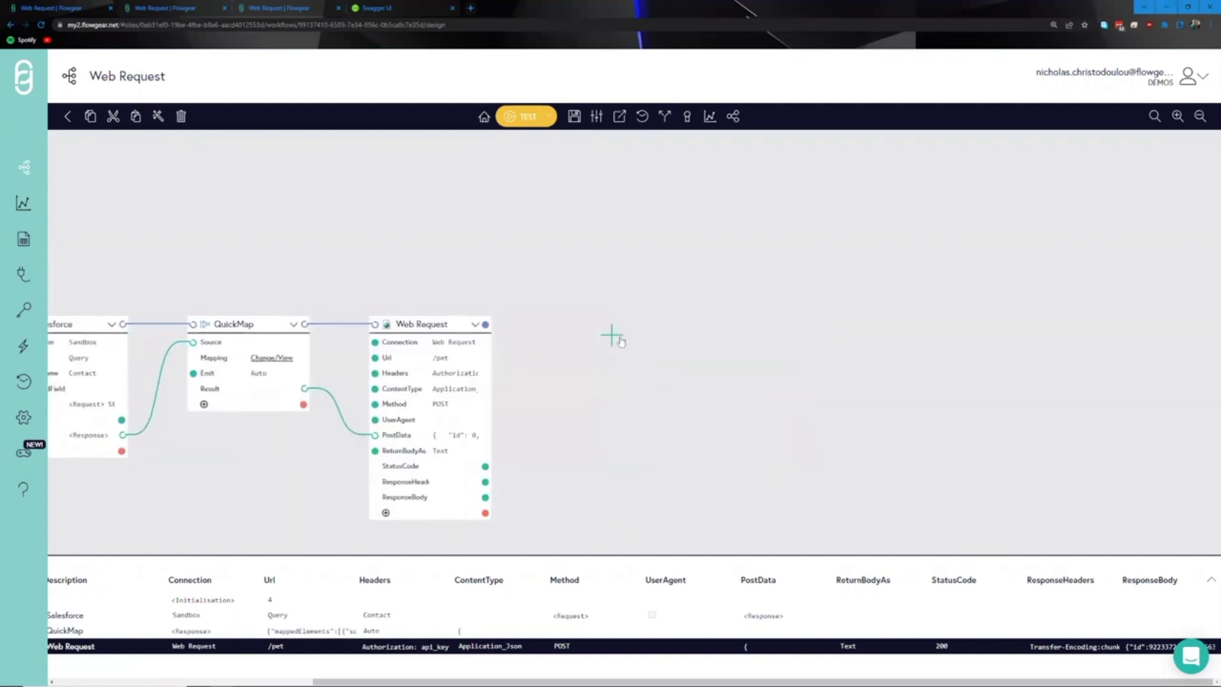
pyautogui.click(612, 336)
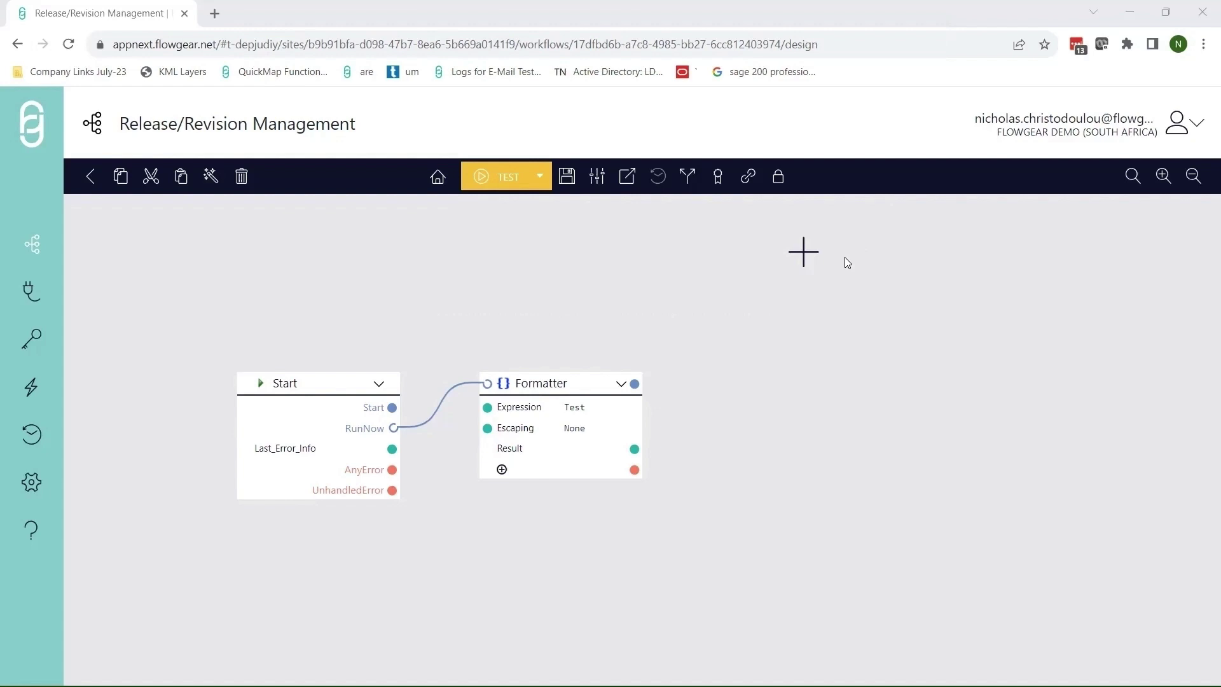
# Step: In the Release/Revision Management workflow's settings, set the API binding to GET with path /custom and copy its URL
pyautogui.click(595, 180)
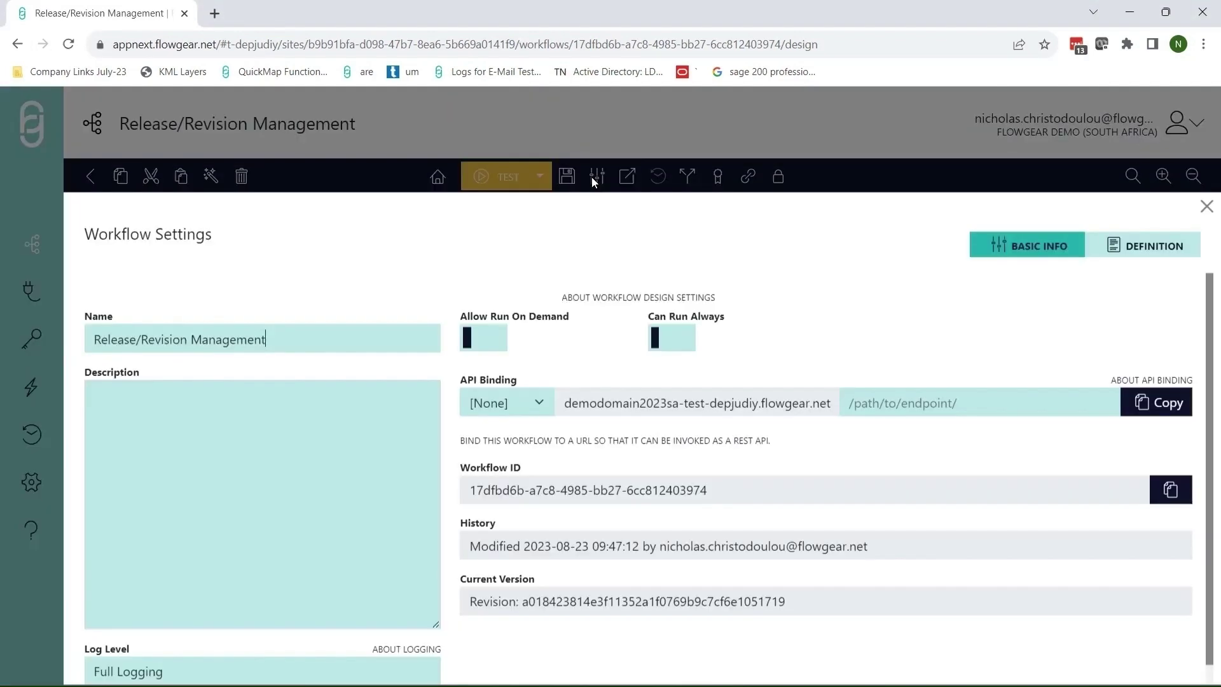
pyautogui.click(533, 406)
pyautogui.click(511, 439)
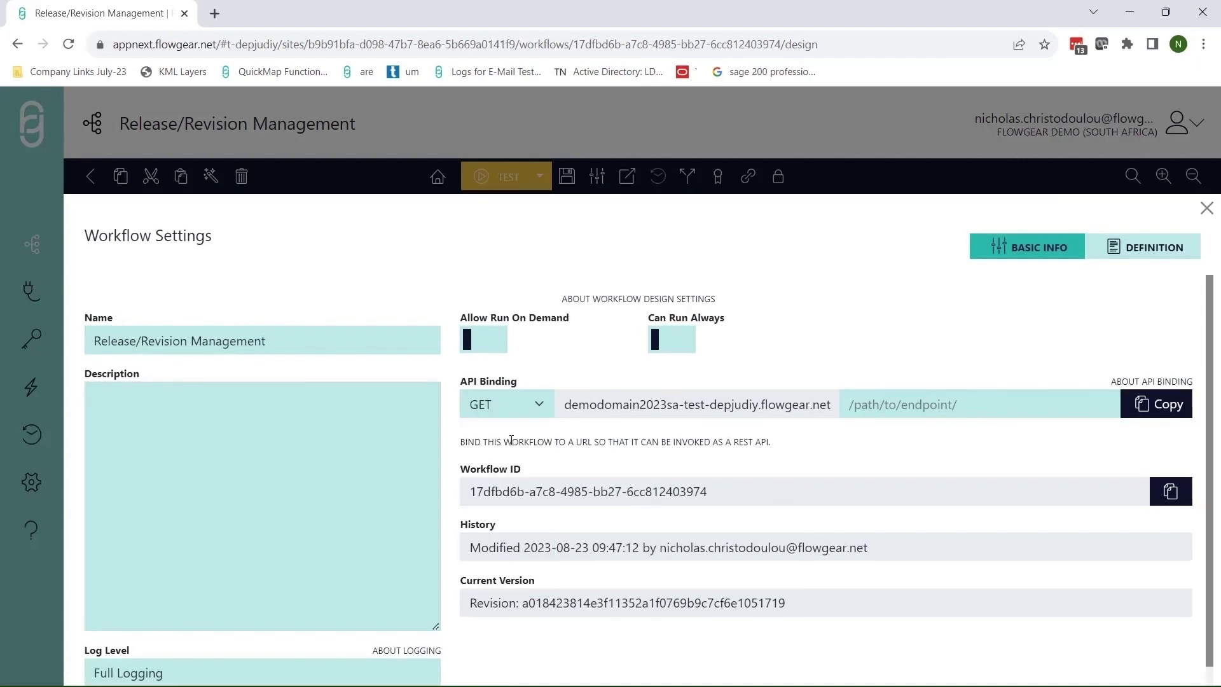
pyautogui.moveTo(566, 404); pyautogui.dragTo(787, 412)
pyautogui.click(904, 410)
pyautogui.write('/custom')
pyautogui.click(1151, 407)
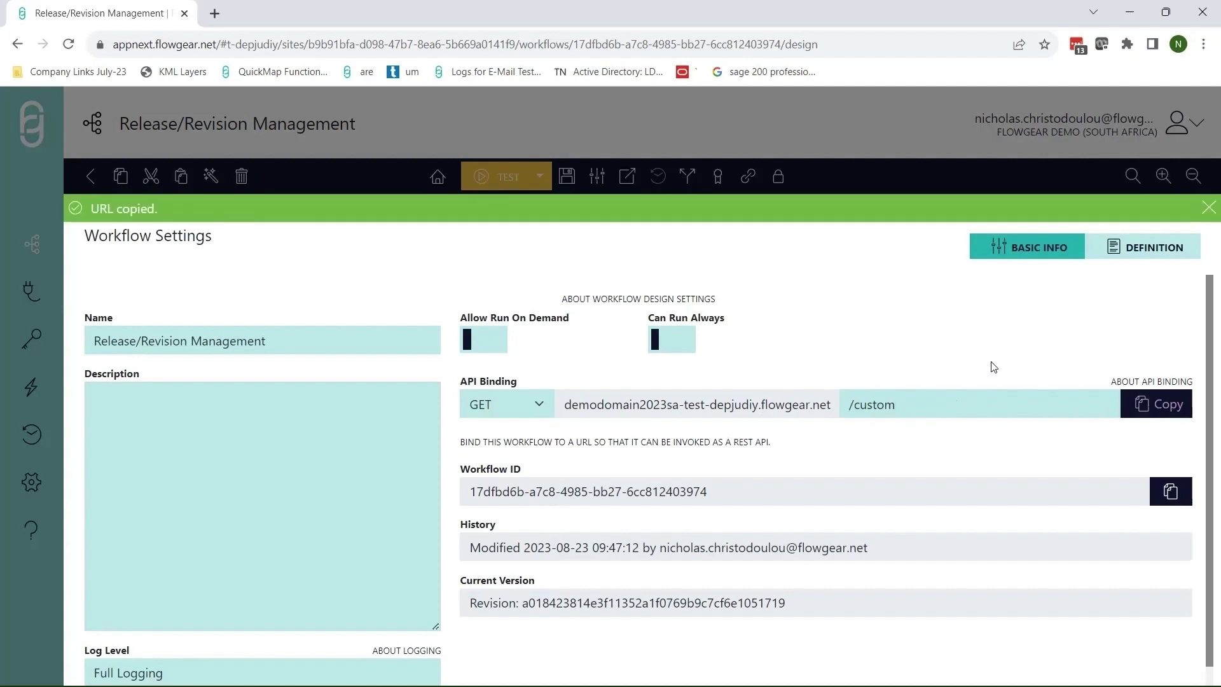
# Step: Paste the copied endpoint URL into the browser's address field, then clear it without loading the page
pyautogui.click(418, 46)
pyautogui.hotkey('ctrl', 'v')
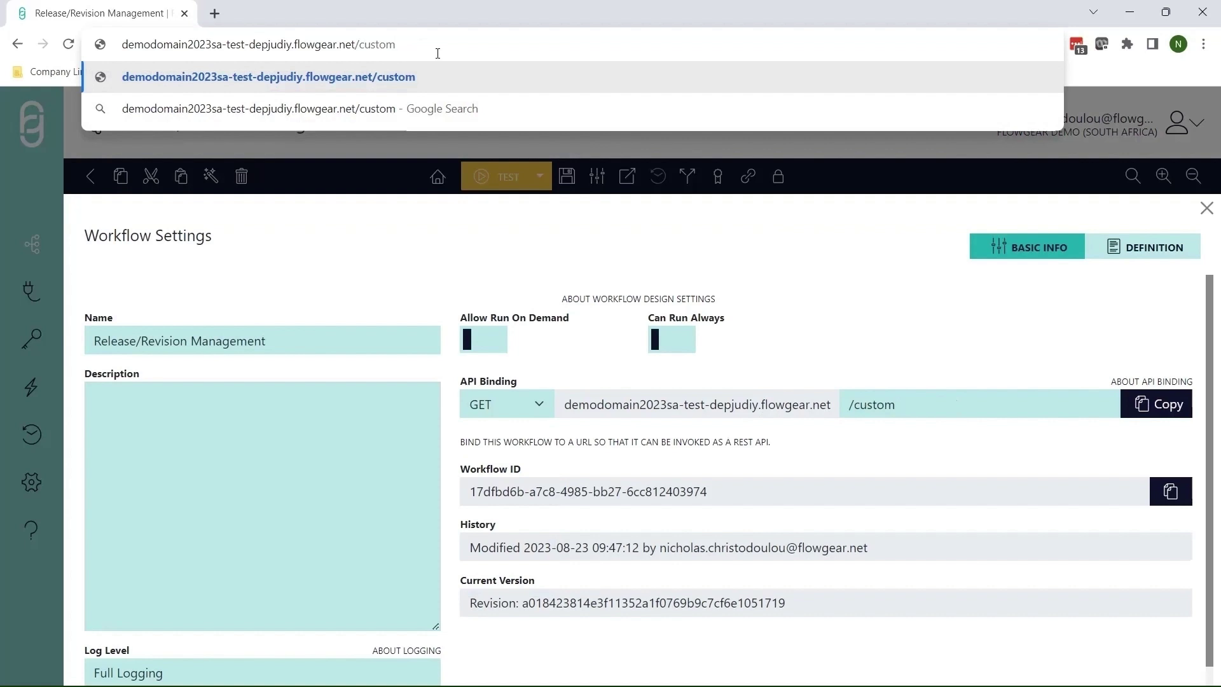
pyautogui.hotkey('ctrl', 'a')
pyautogui.press('BackSpace')
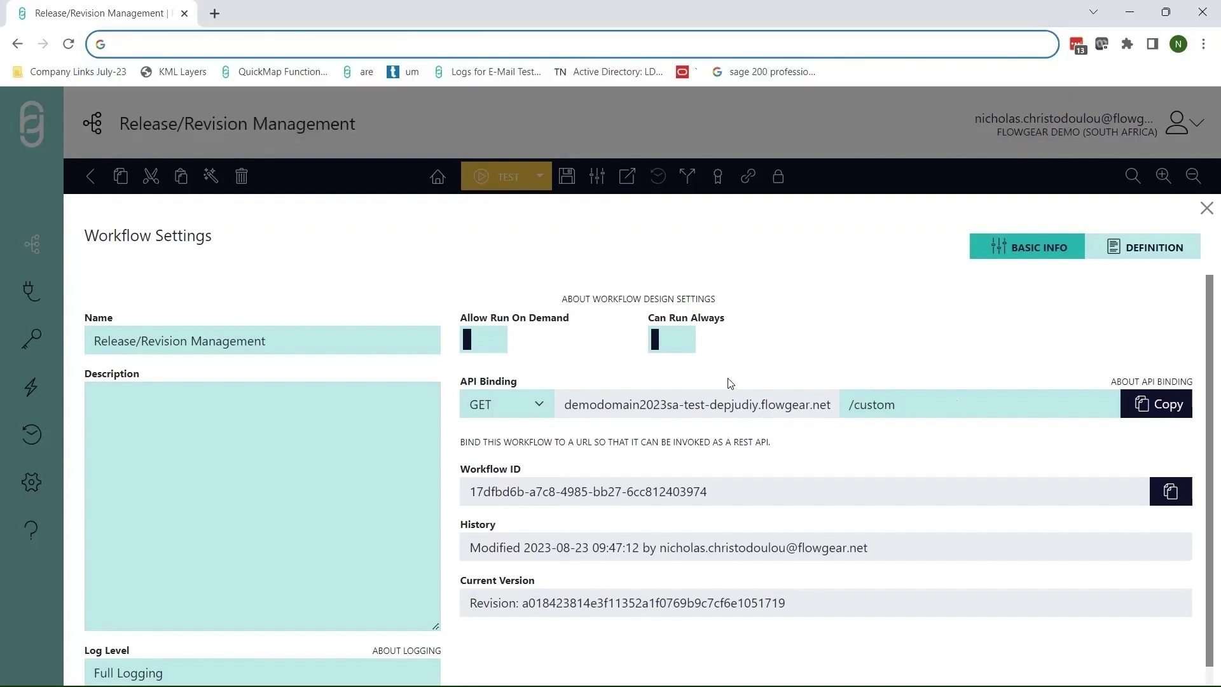
# Step: Clear the API binding's endpoint path, reset its method to [None], and close the workflow settings
pyautogui.tripleClick(893, 408)
pyautogui.press('BackSpace')
pyautogui.click(534, 397)
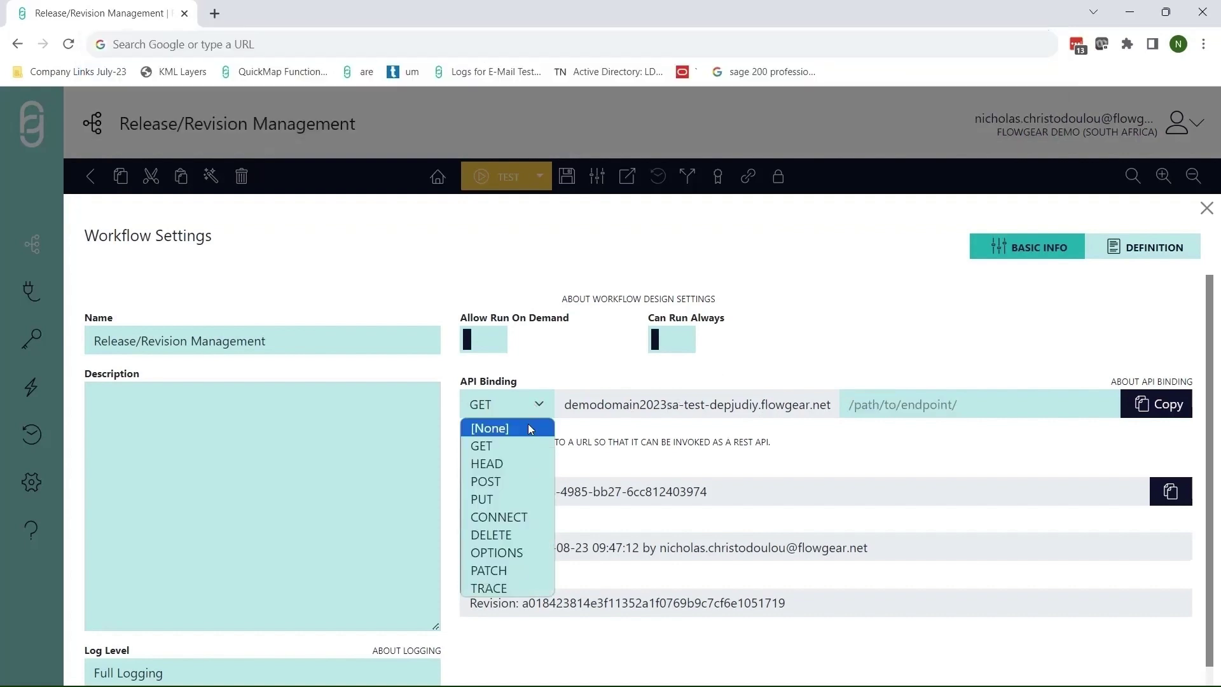
pyautogui.click(528, 424)
pyautogui.click(632, 133)
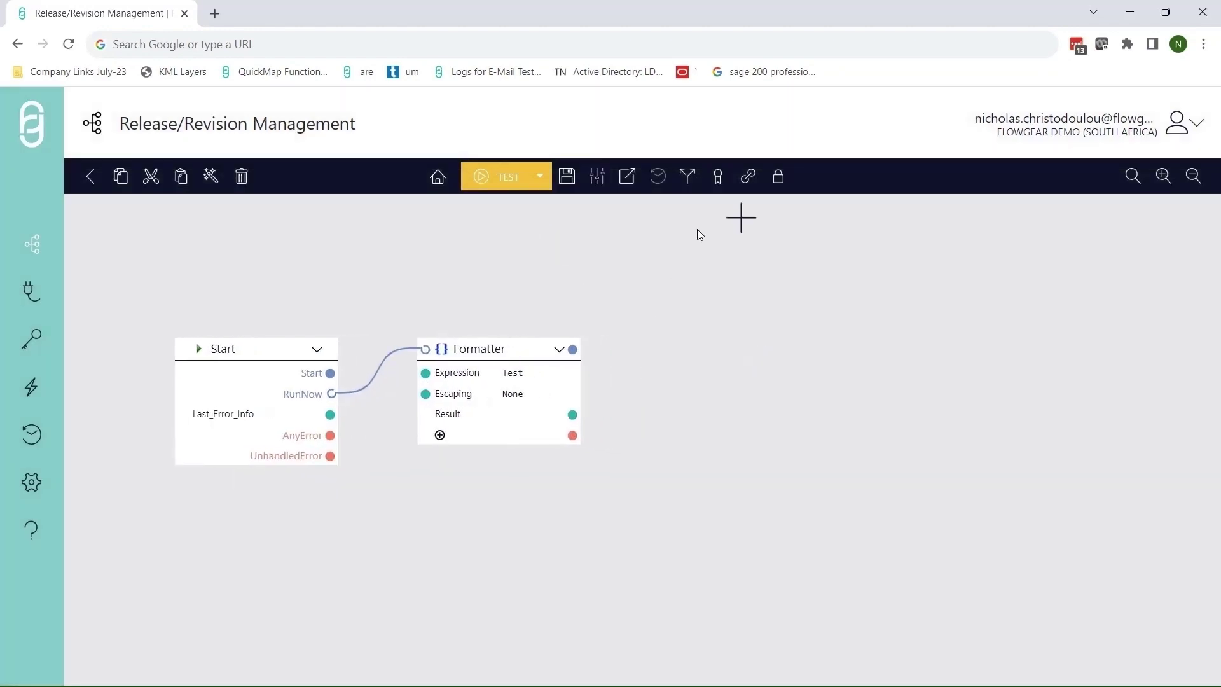
# Step: Show the workflow's revision history, open the earliest listed revision (6b6db194) for viewing, and close it again
pyautogui.click(689, 179)
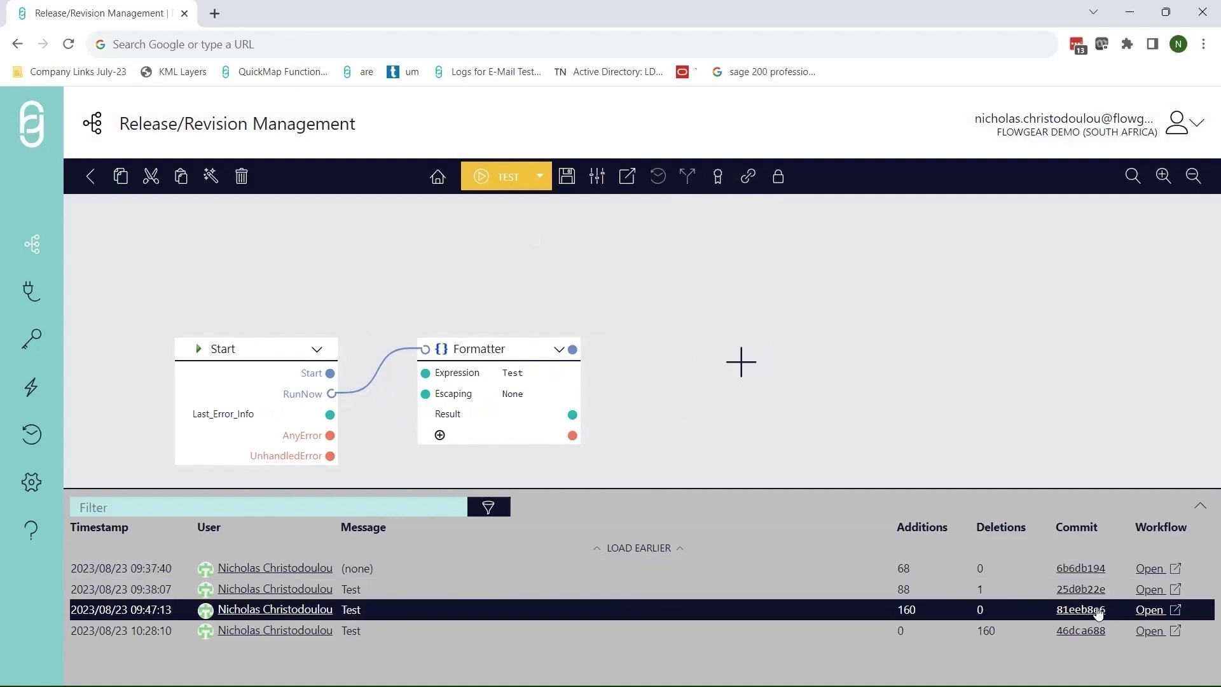
pyautogui.click(1152, 572)
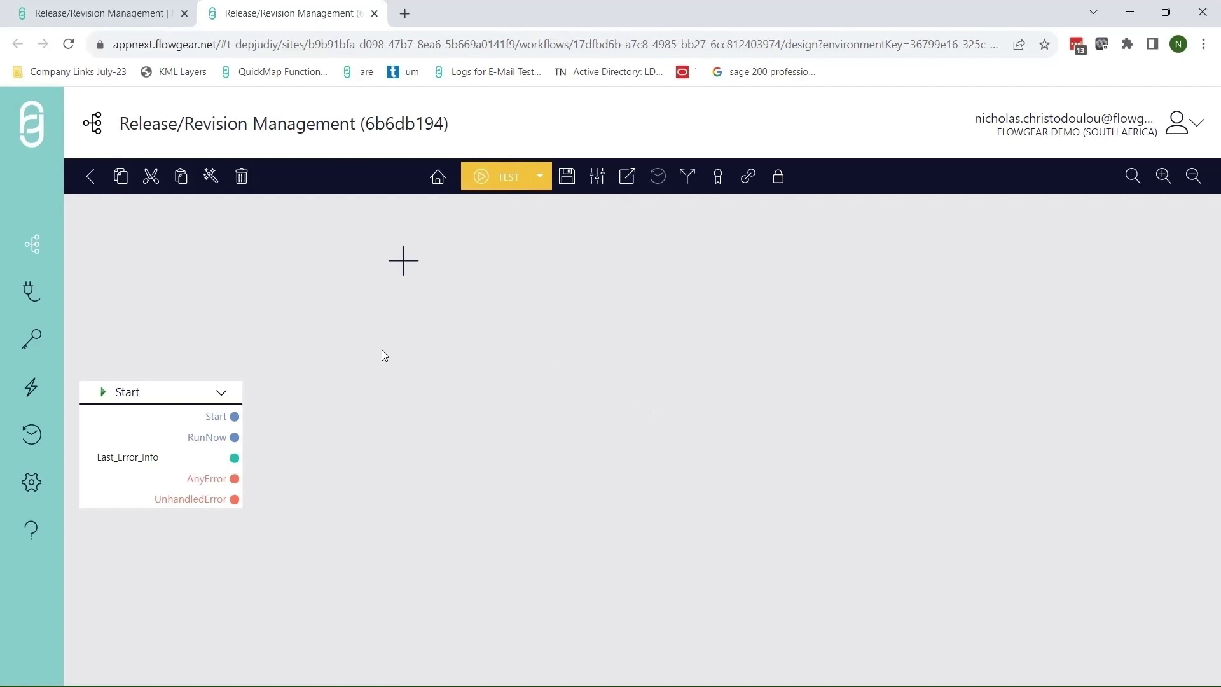
pyautogui.click(373, 13)
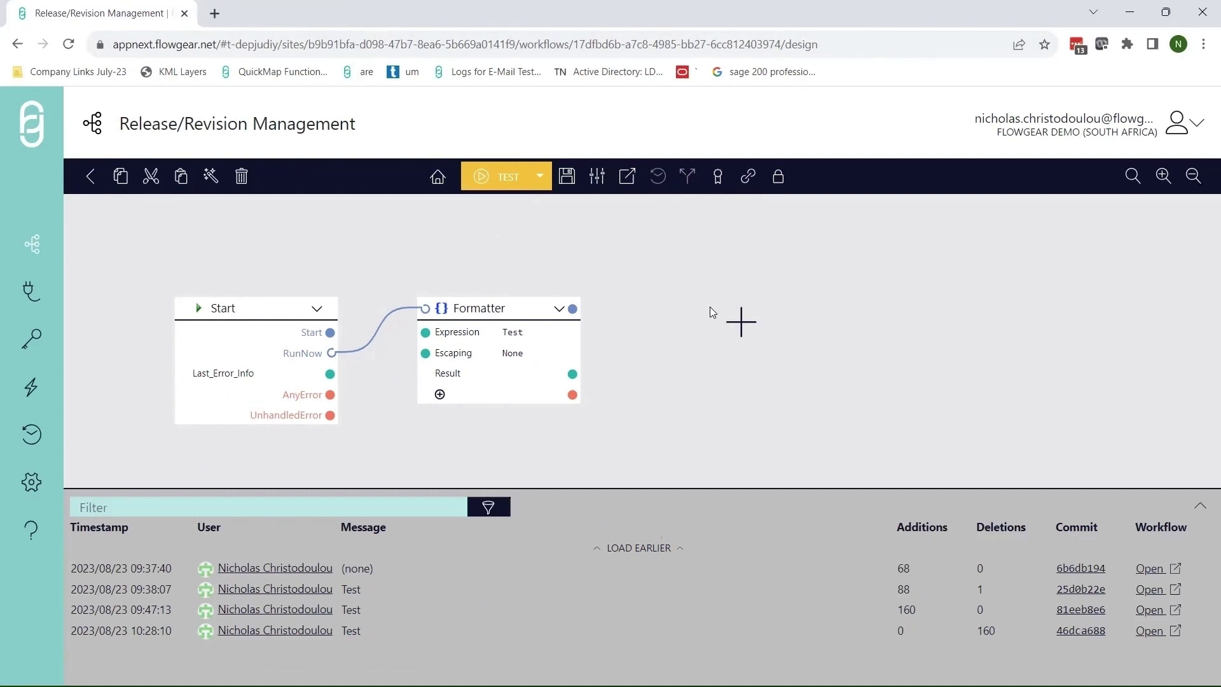
# Step: Show the workflow's release promotion overview and save the workflow with the change message "Test"
pyautogui.click(718, 184)
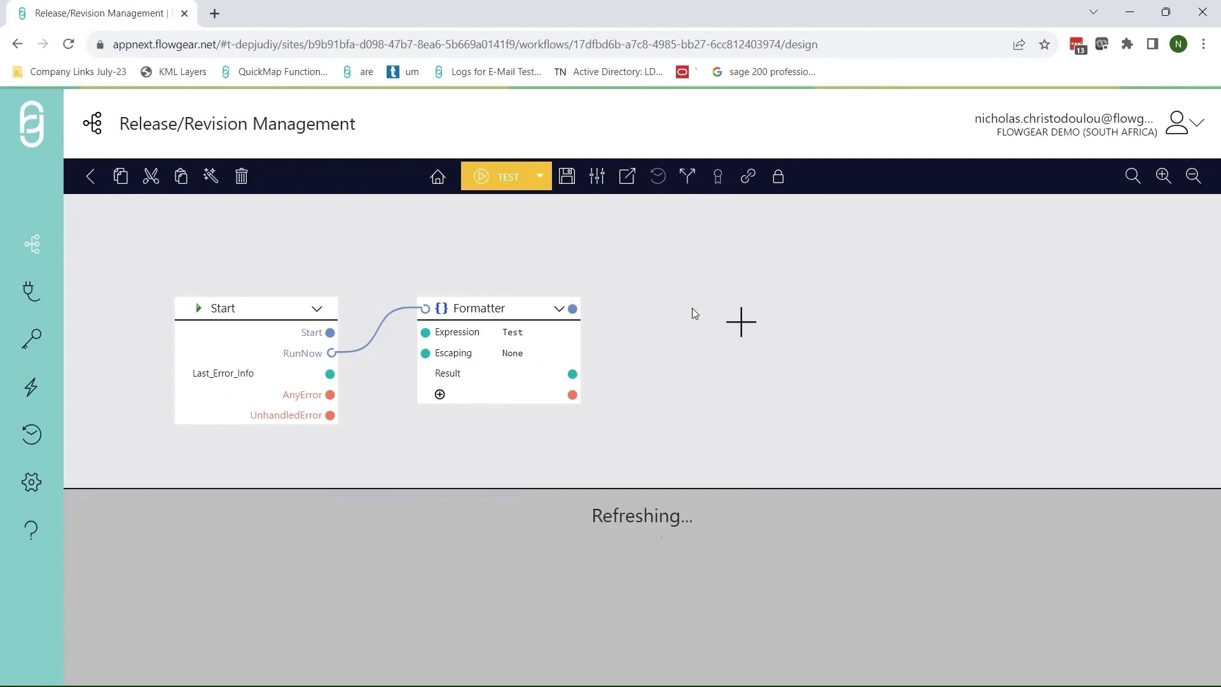
pyautogui.moveTo(692, 308); pyautogui.dragTo(702, 298)
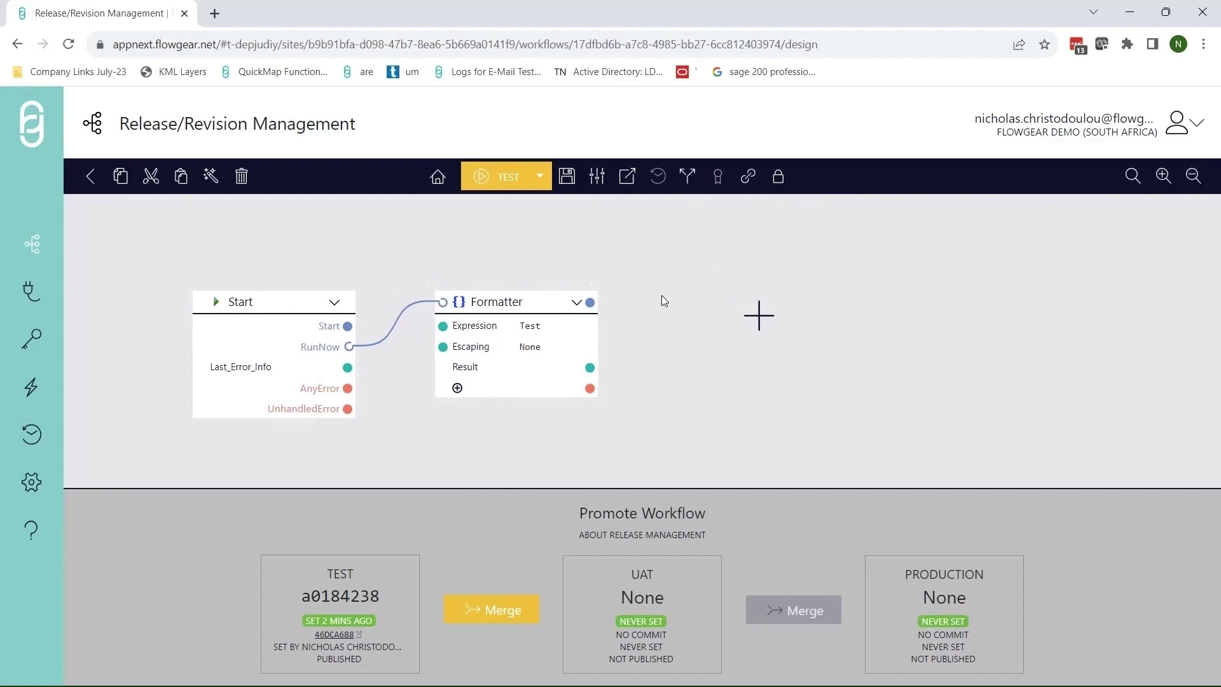
pyautogui.click(568, 181)
pyautogui.write('Test')
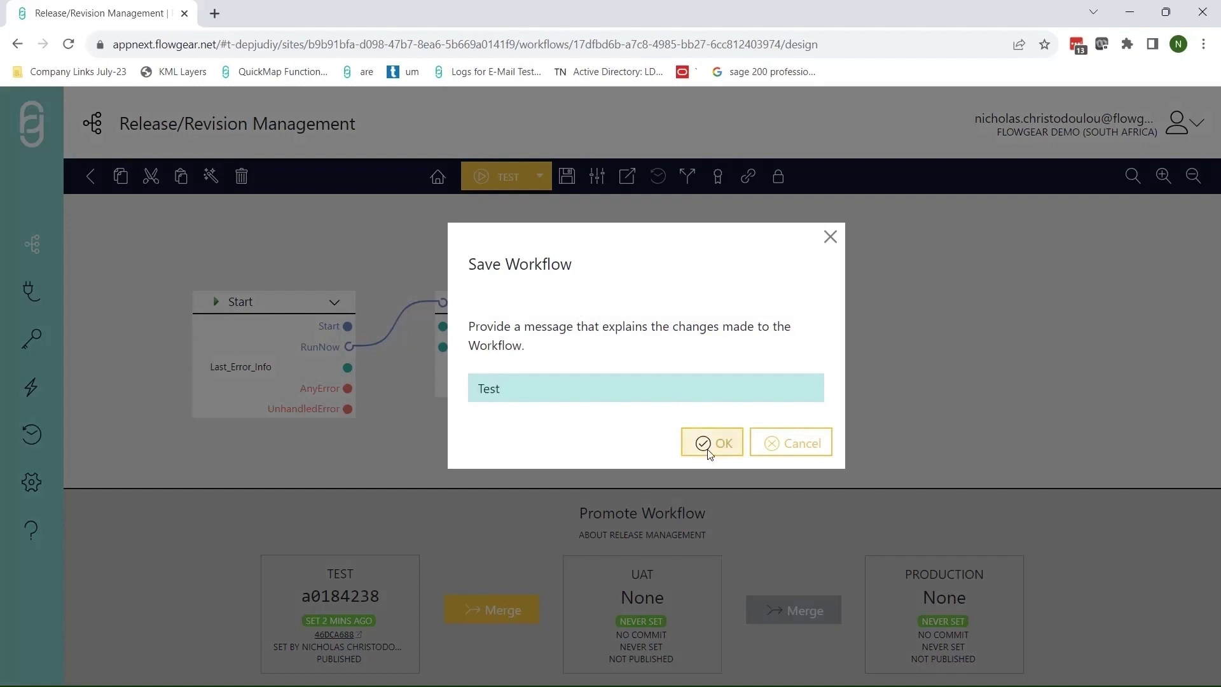
pyautogui.click(709, 447)
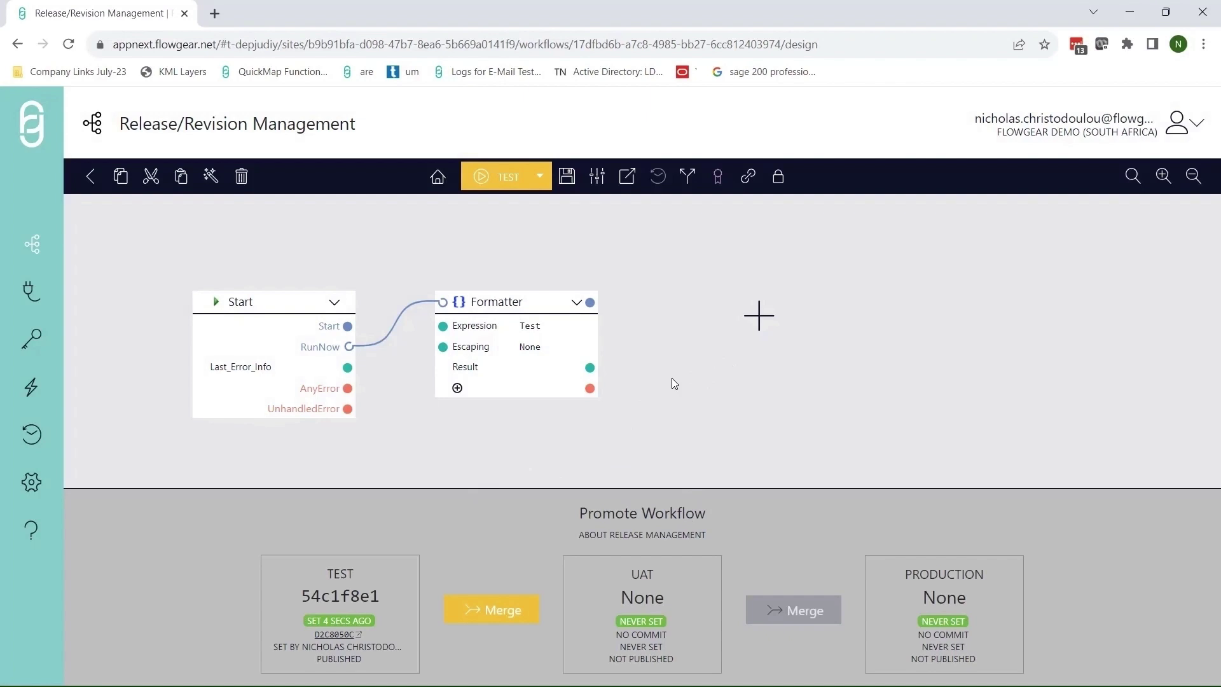
# Step: Open the TEST environment's latest commit on GitHub, review its file changes, and return to the Flowgear workflow
pyautogui.click(332, 636)
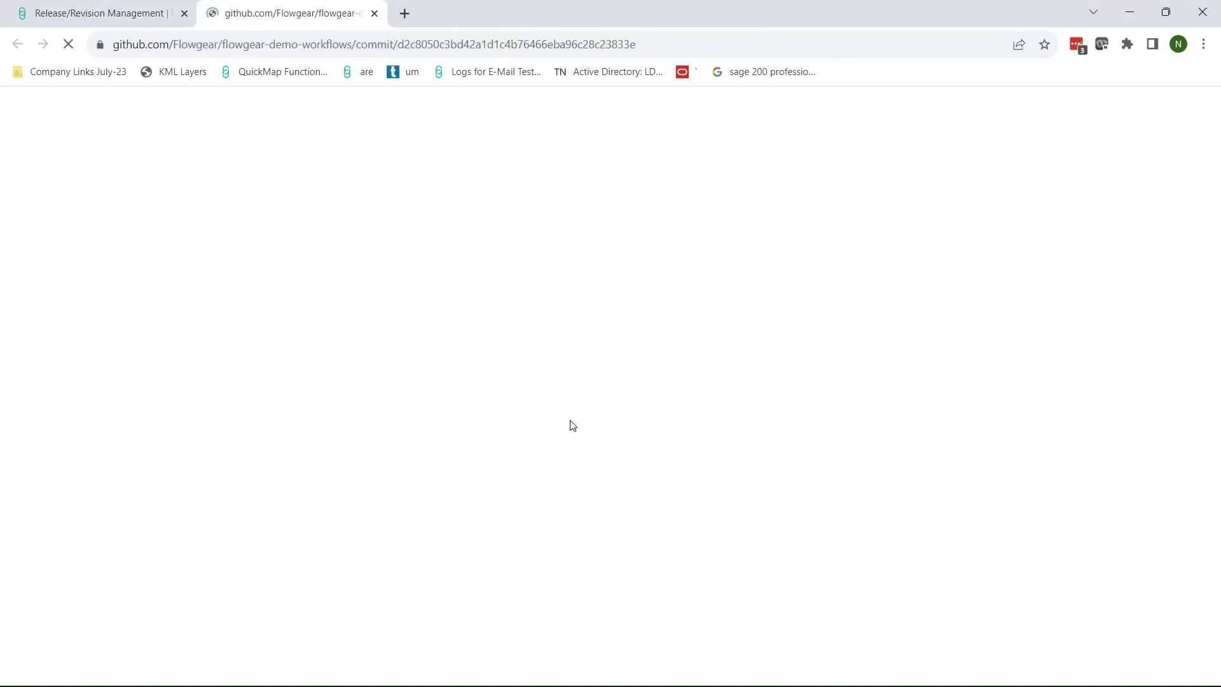
pyautogui.scroll(-4, 610, 433)
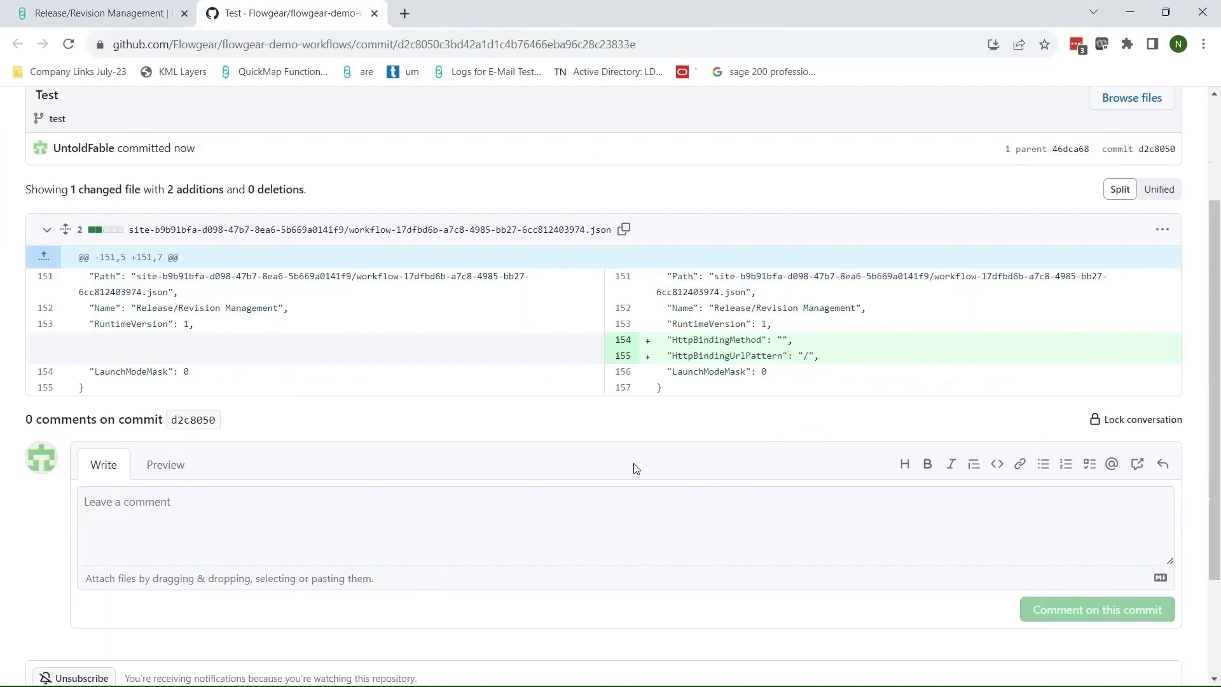
pyautogui.scroll(3, 638, 436)
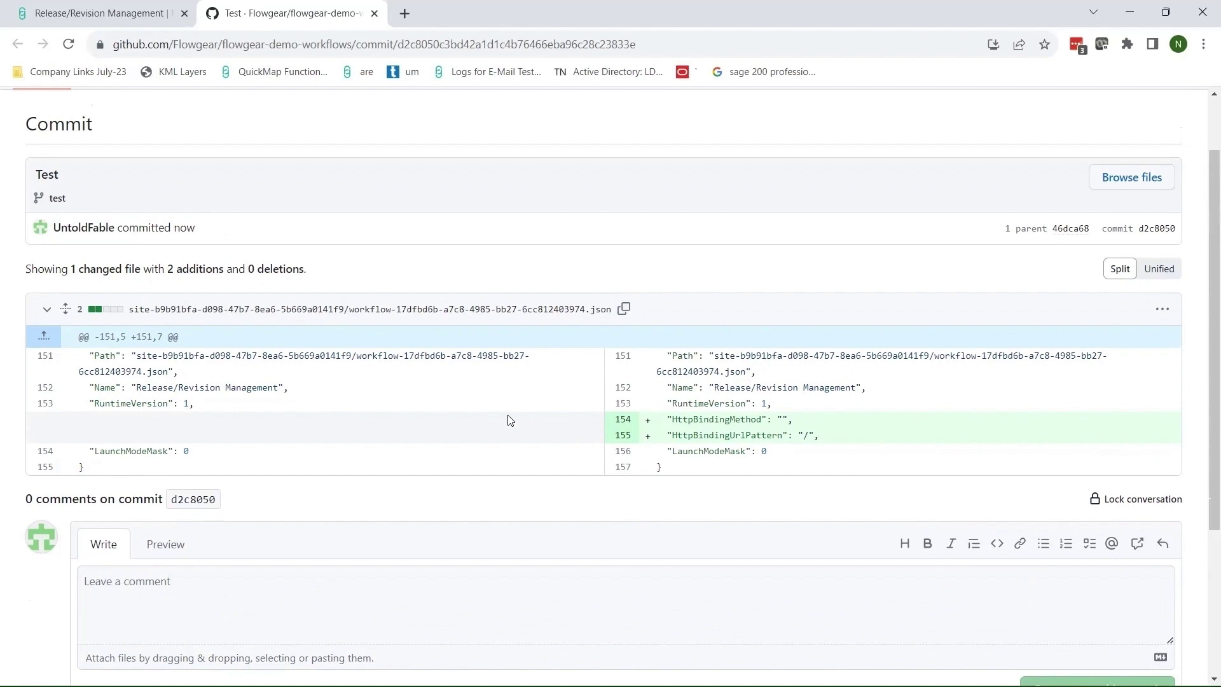
pyautogui.scroll(2, 508, 421)
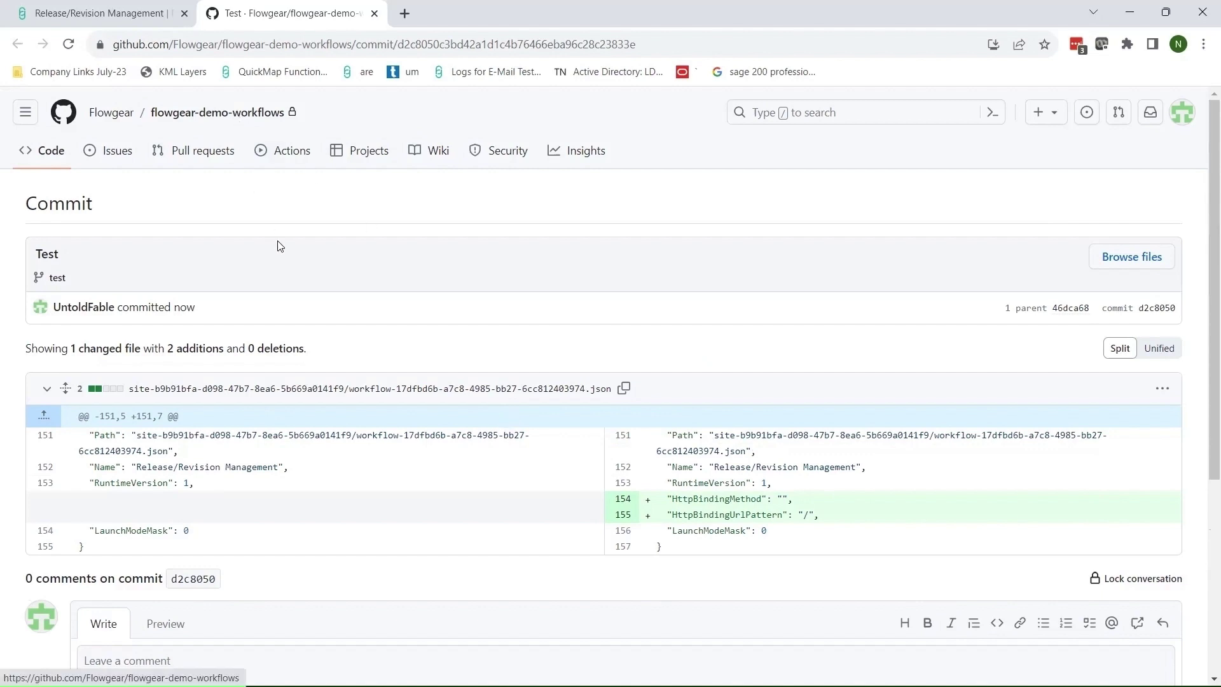
pyautogui.click(141, 18)
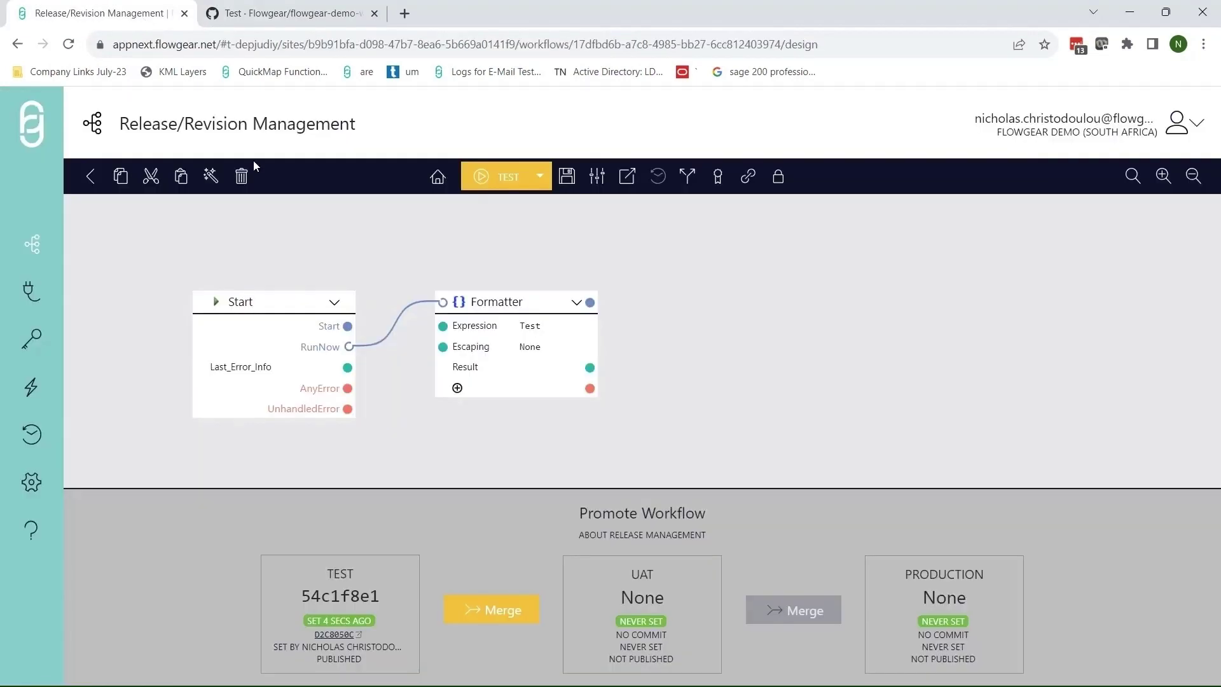